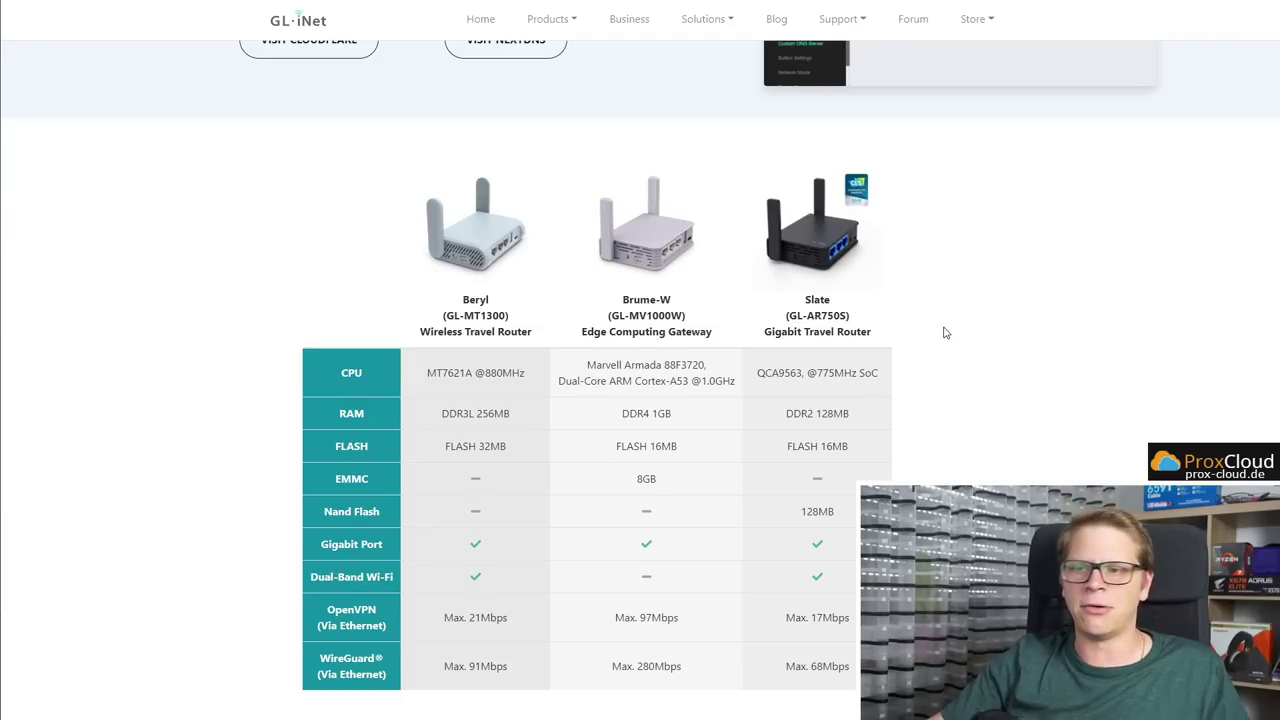
Highlight Slate's 17 Mbps and Beryl's 21 Mbps OpenVPN speeds, and Beryl's 91 Mbps WireGuard speed
scroll(911, 429, "down", 1)
left_click_drag(850, 551, 786, 557)
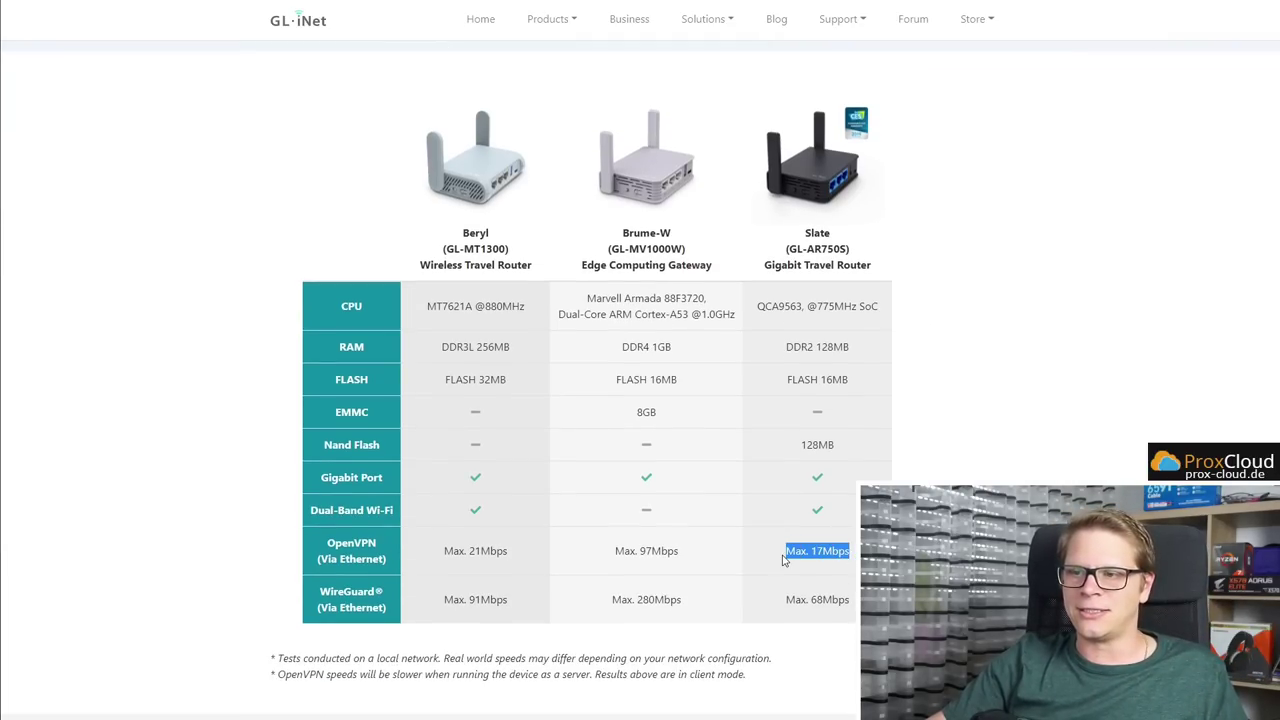
left_click_drag(516, 551, 415, 555)
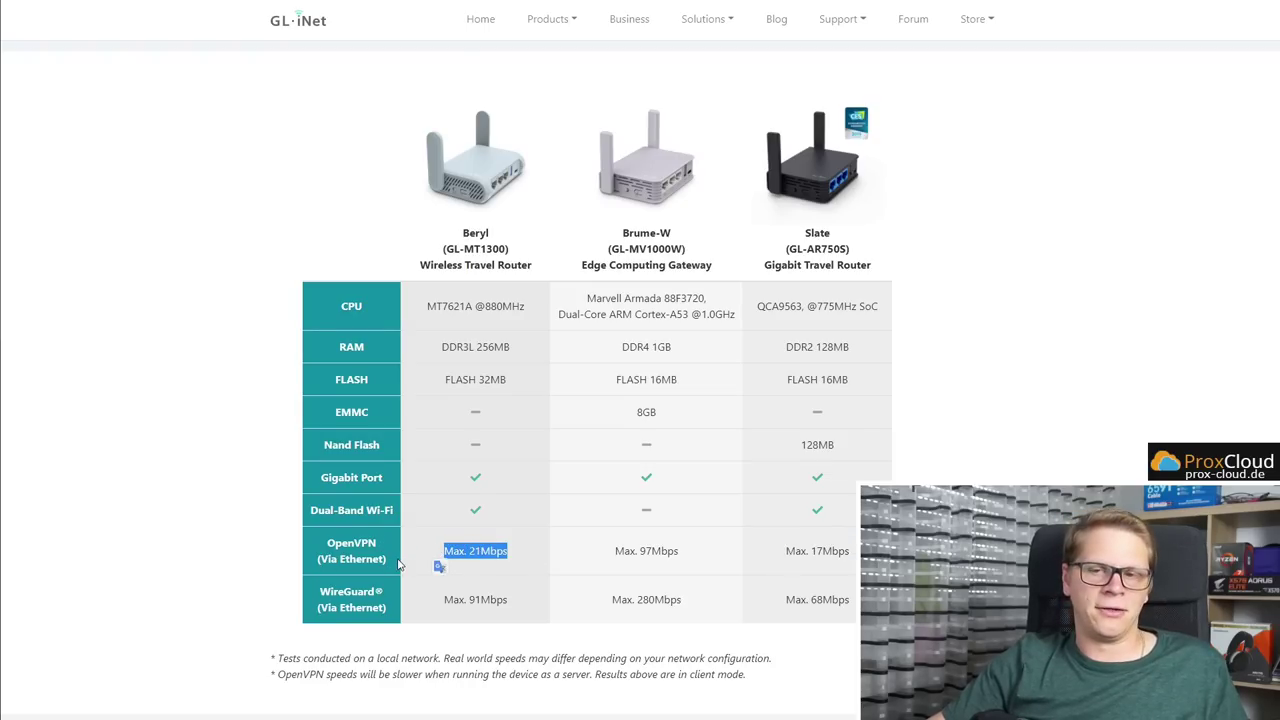
left_click(406, 556)
left_click_drag(517, 606, 425, 607)
left_click(431, 599)
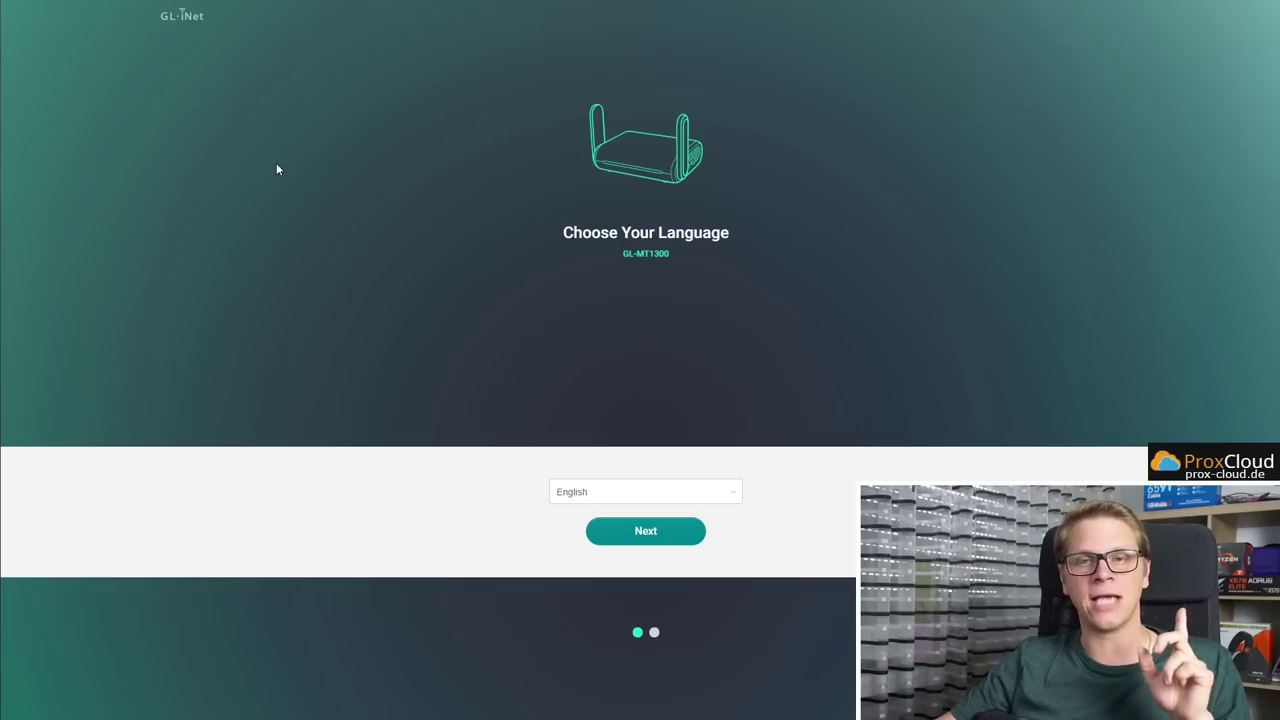
Switch the first-time setup language to Deutsch and continue
left_click(642, 490)
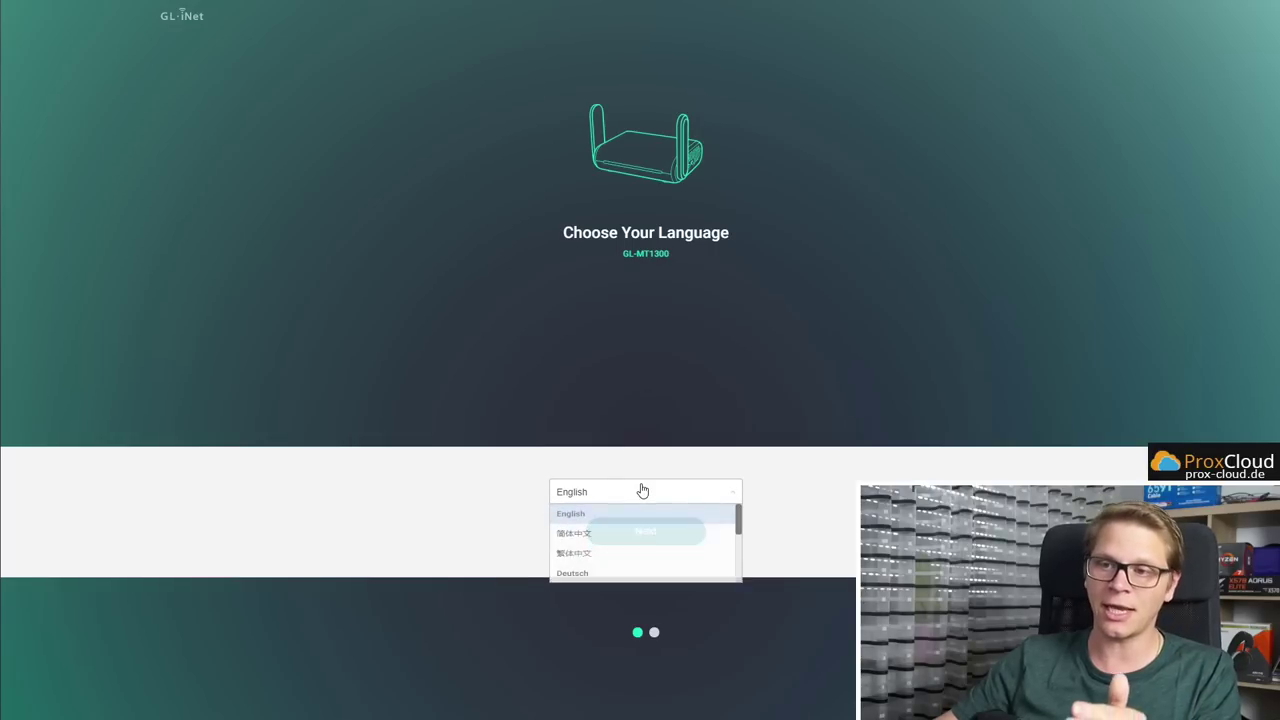
left_click(382, 487)
left_click(591, 496)
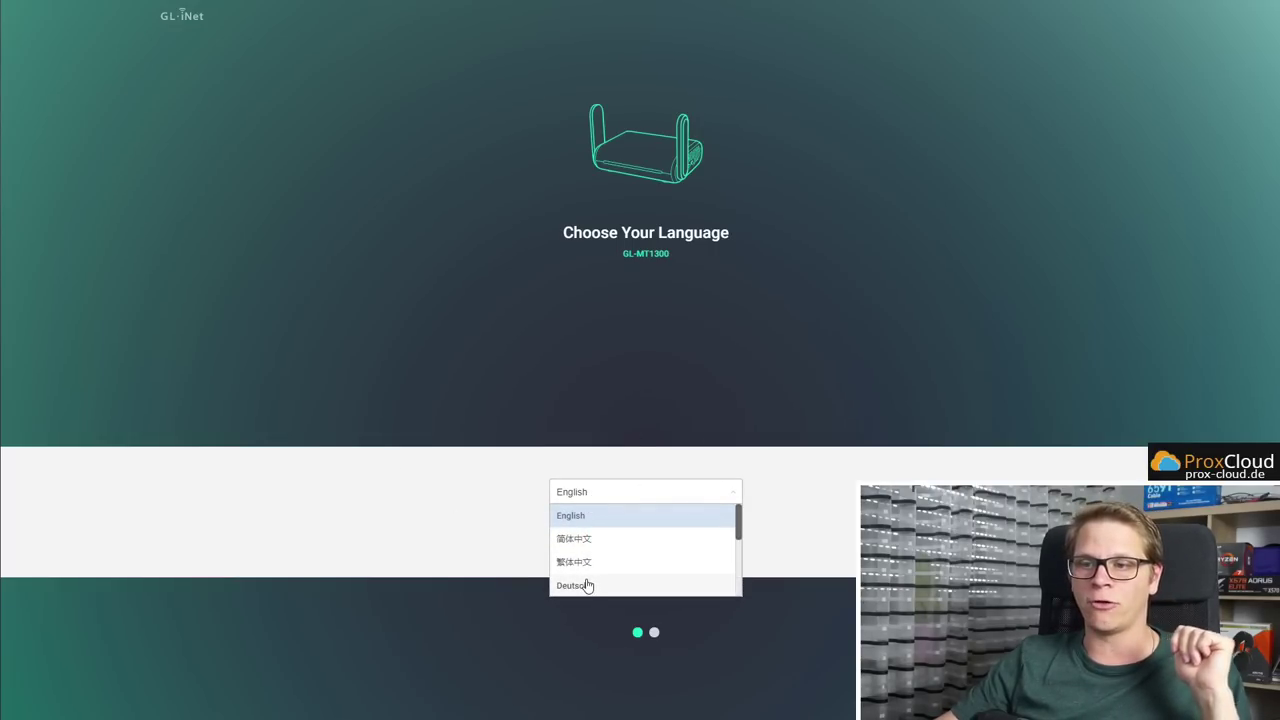
left_click(588, 585)
left_click(630, 533)
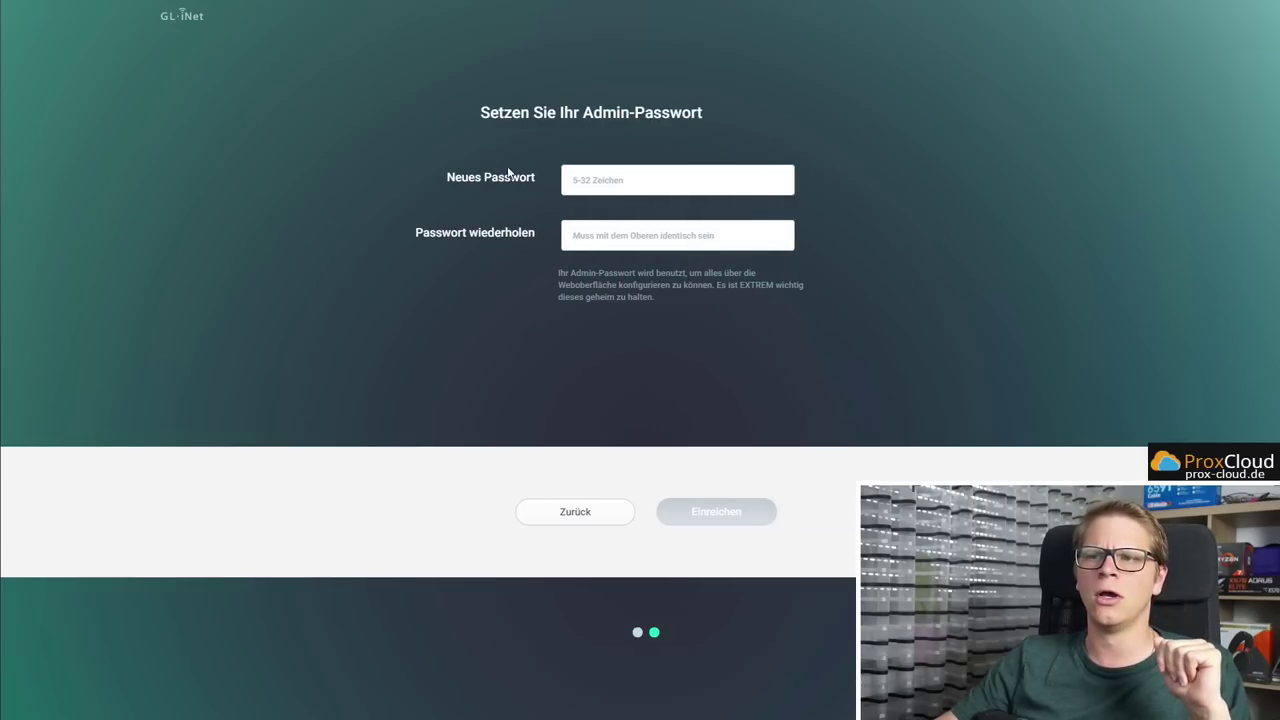
Enter the new admin password in both password fields and submit it
left_click(607, 177)
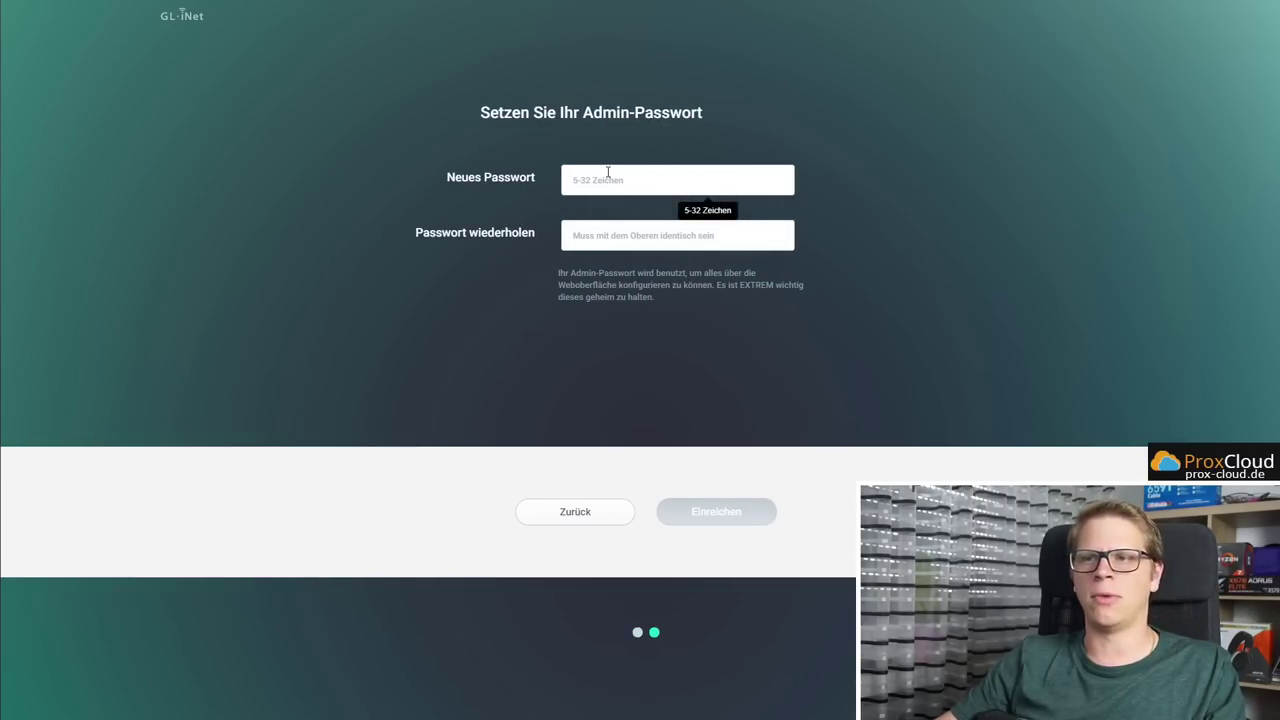
type("12345678")
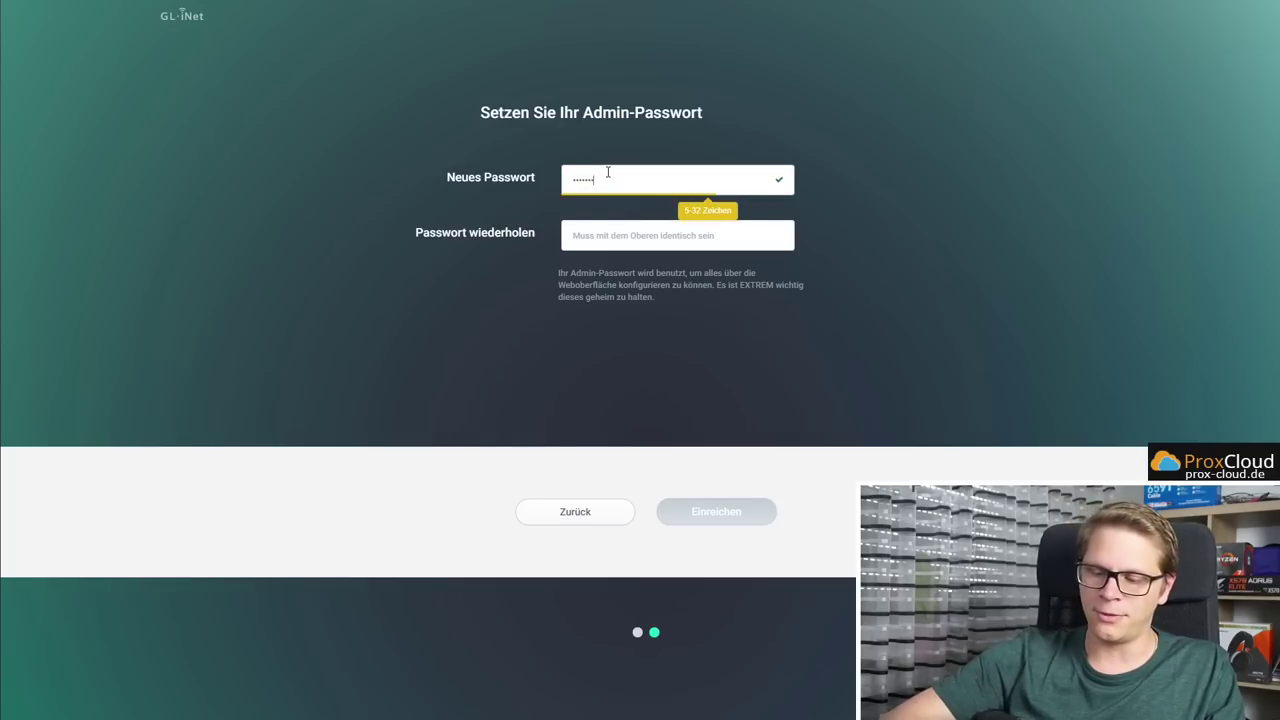
key("Tab")
type("12345678")
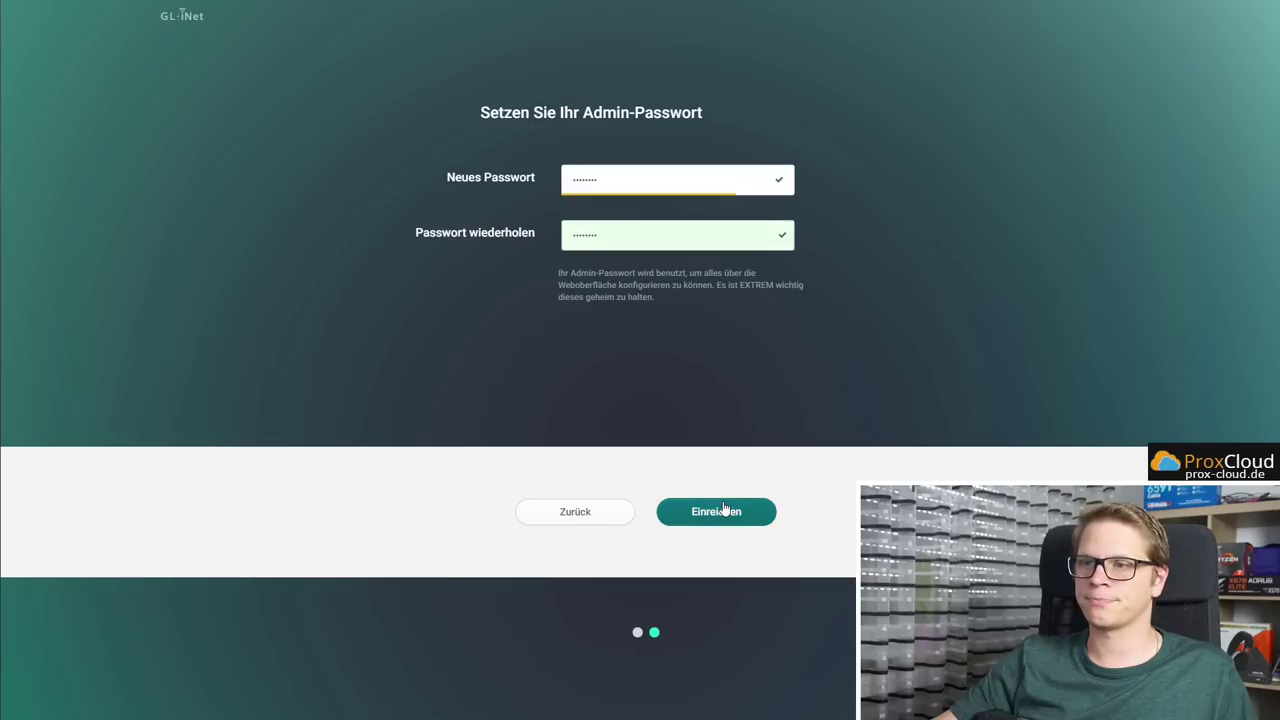
left_click(717, 518)
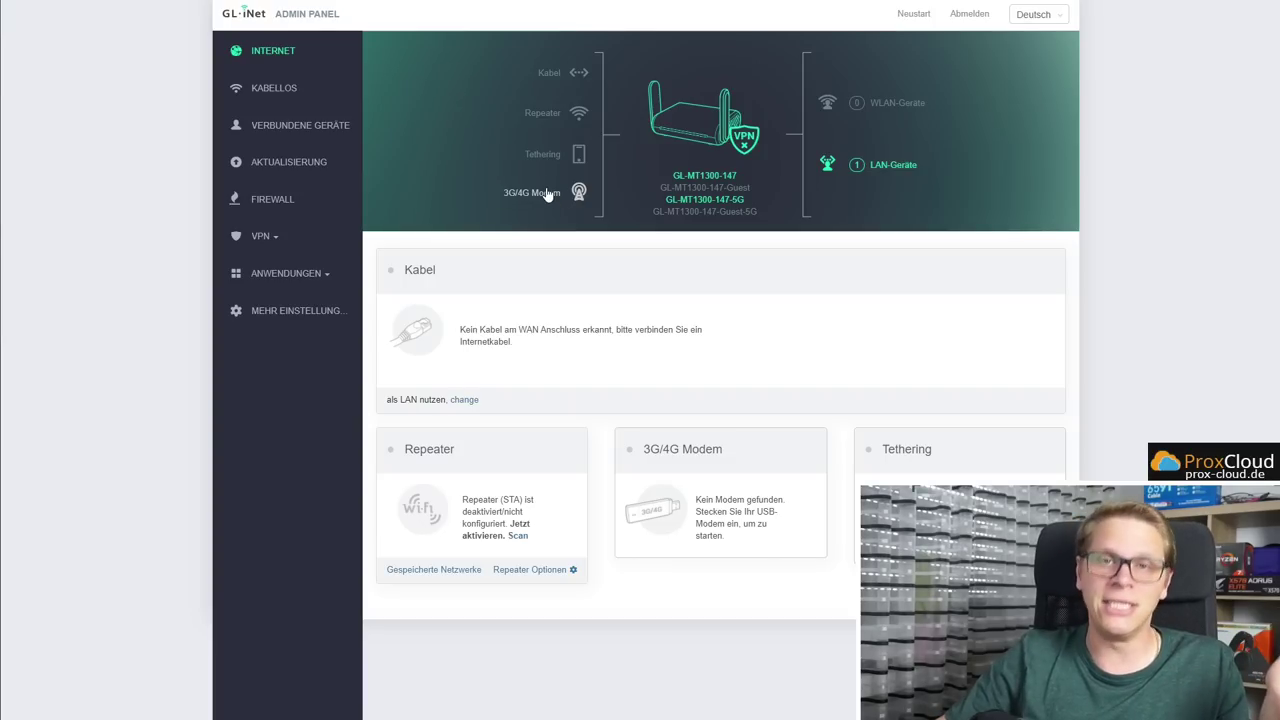
Check the wired LAN device's IP address, then scan for Wi-Fi networks to repeat
left_click(897, 167)
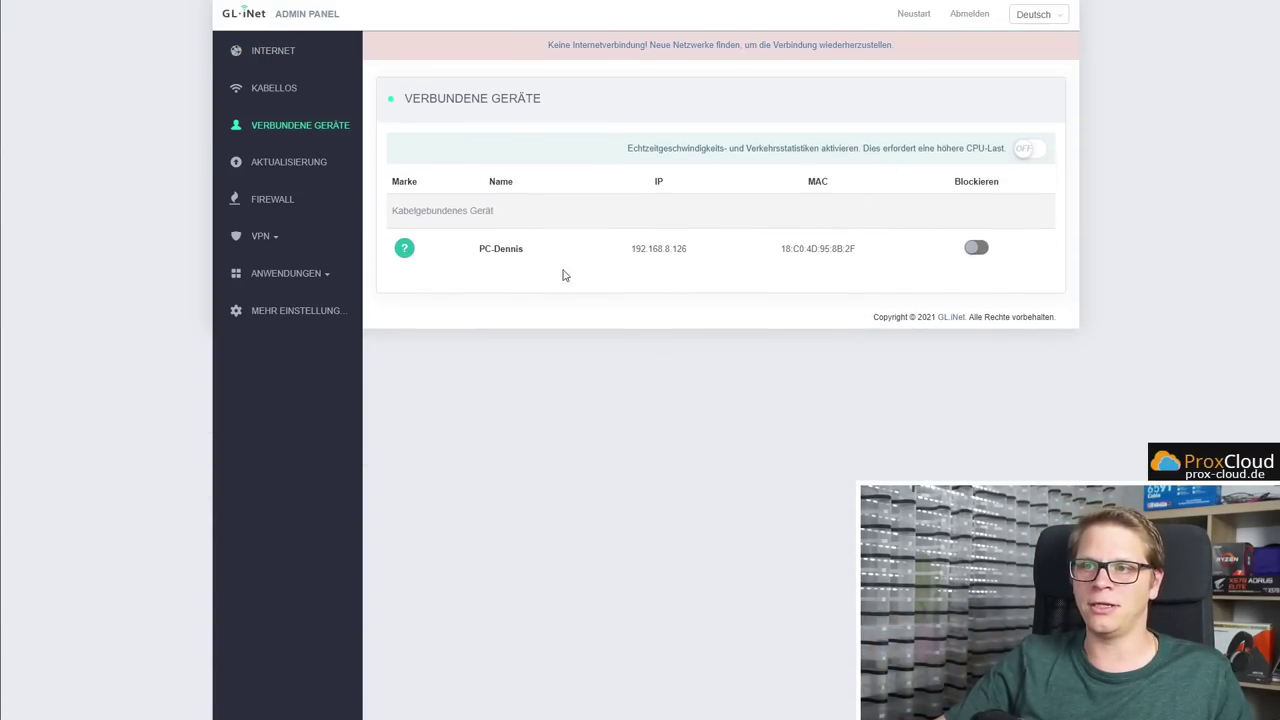
left_click_drag(695, 250, 664, 248)
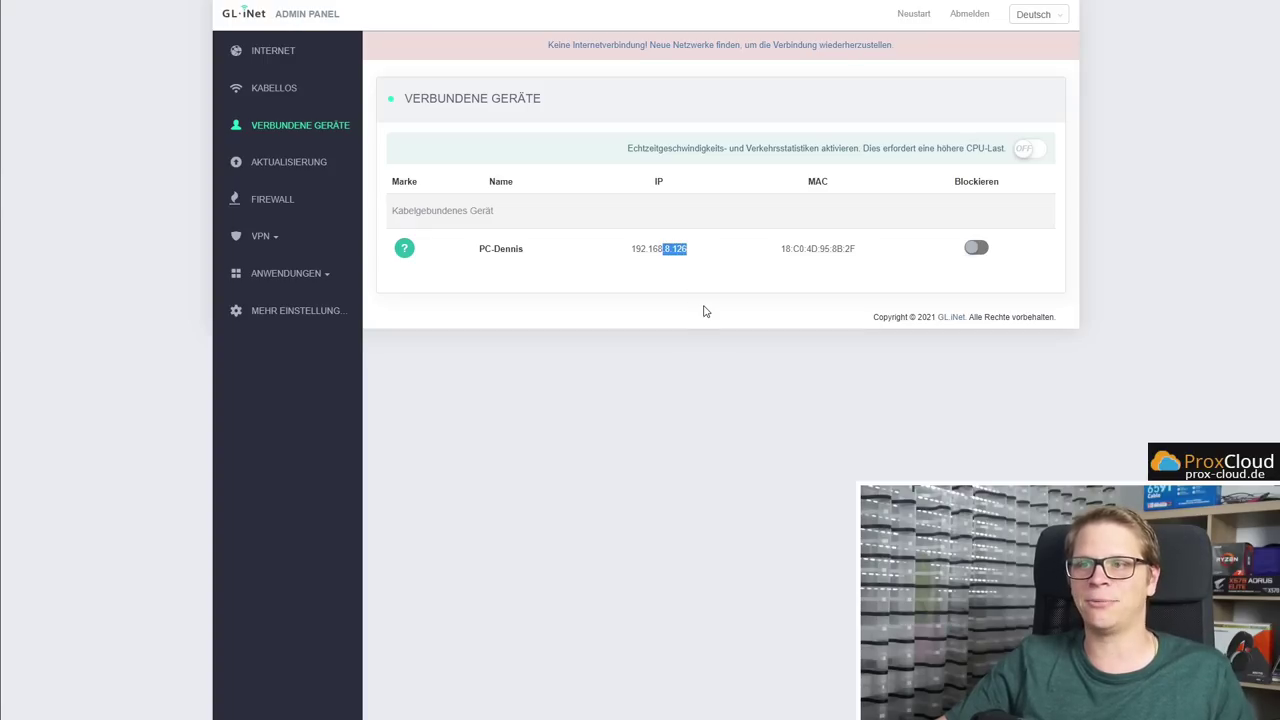
left_click(708, 270)
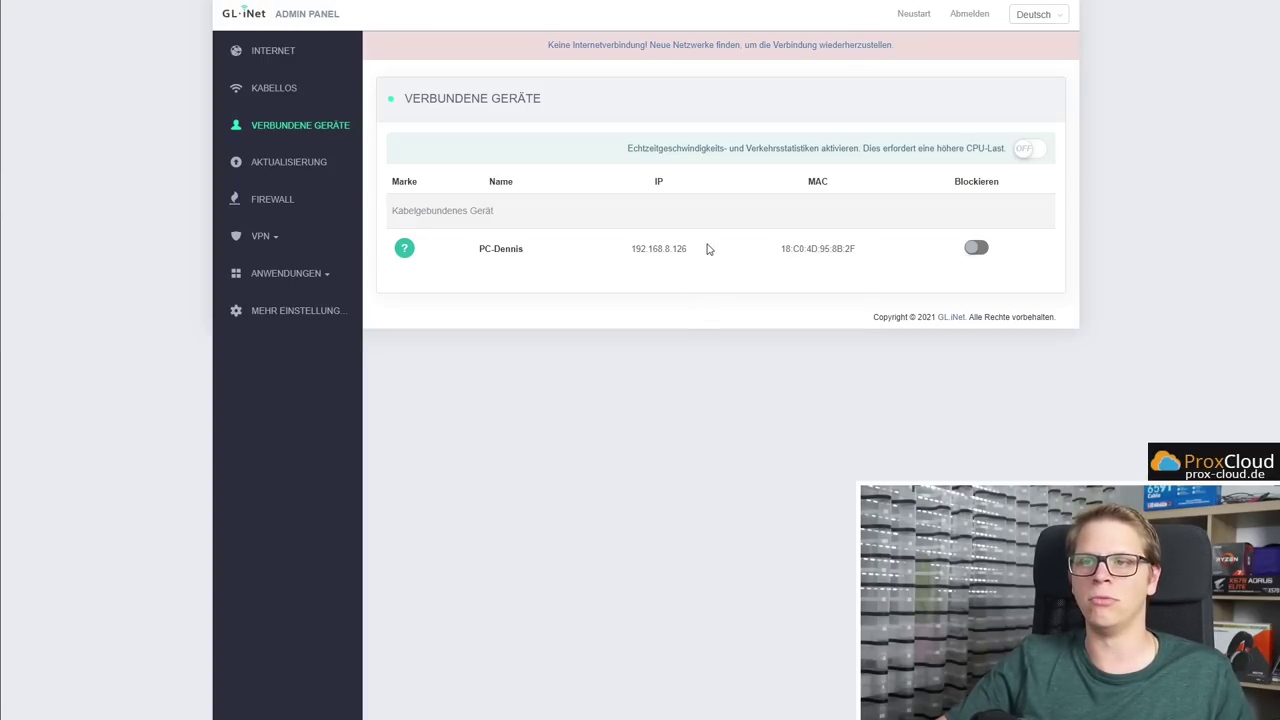
left_click(285, 52)
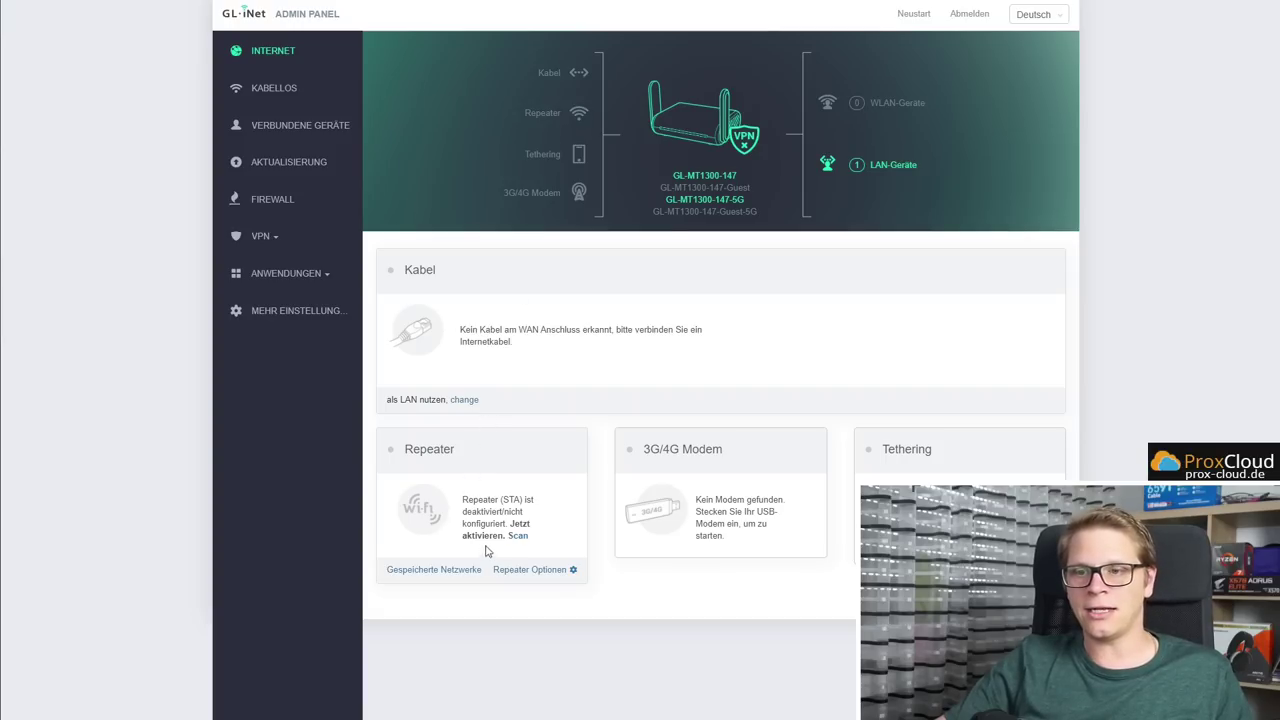
left_click(517, 536)
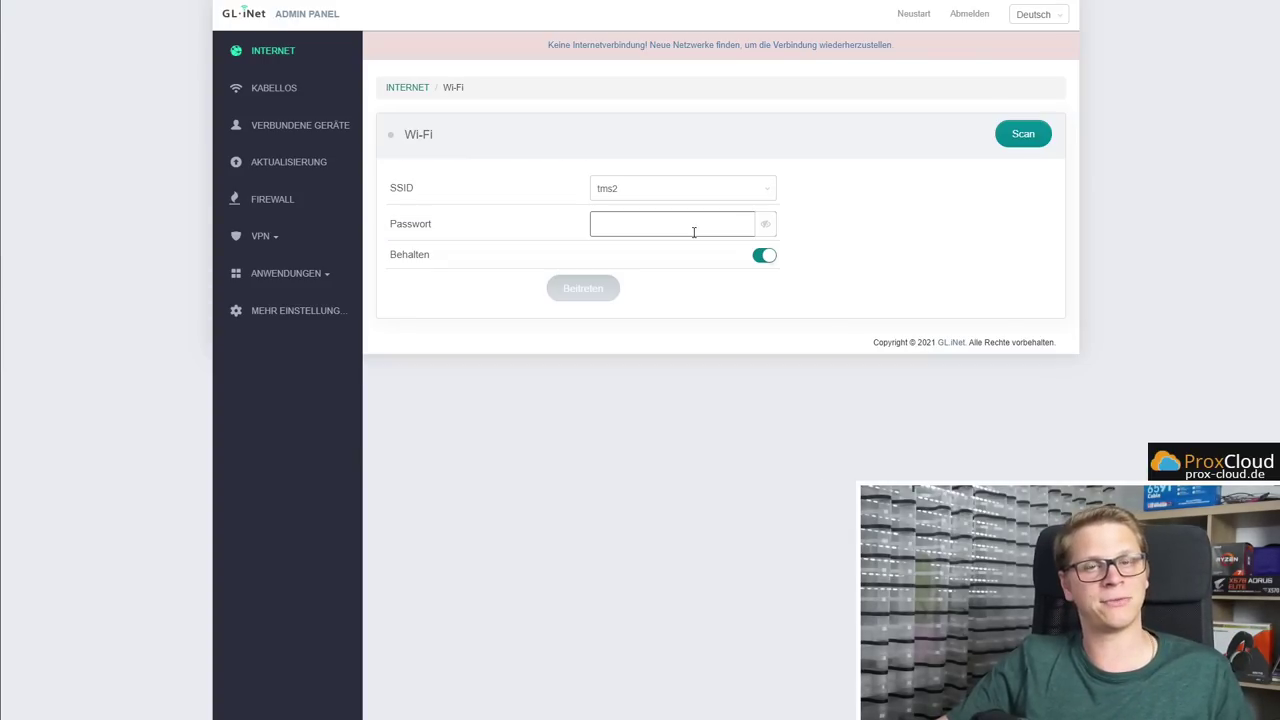
Select TU MA WLAN ANMACHEN from the scanned networks, enter its Wi-Fi password and join
left_click(761, 189)
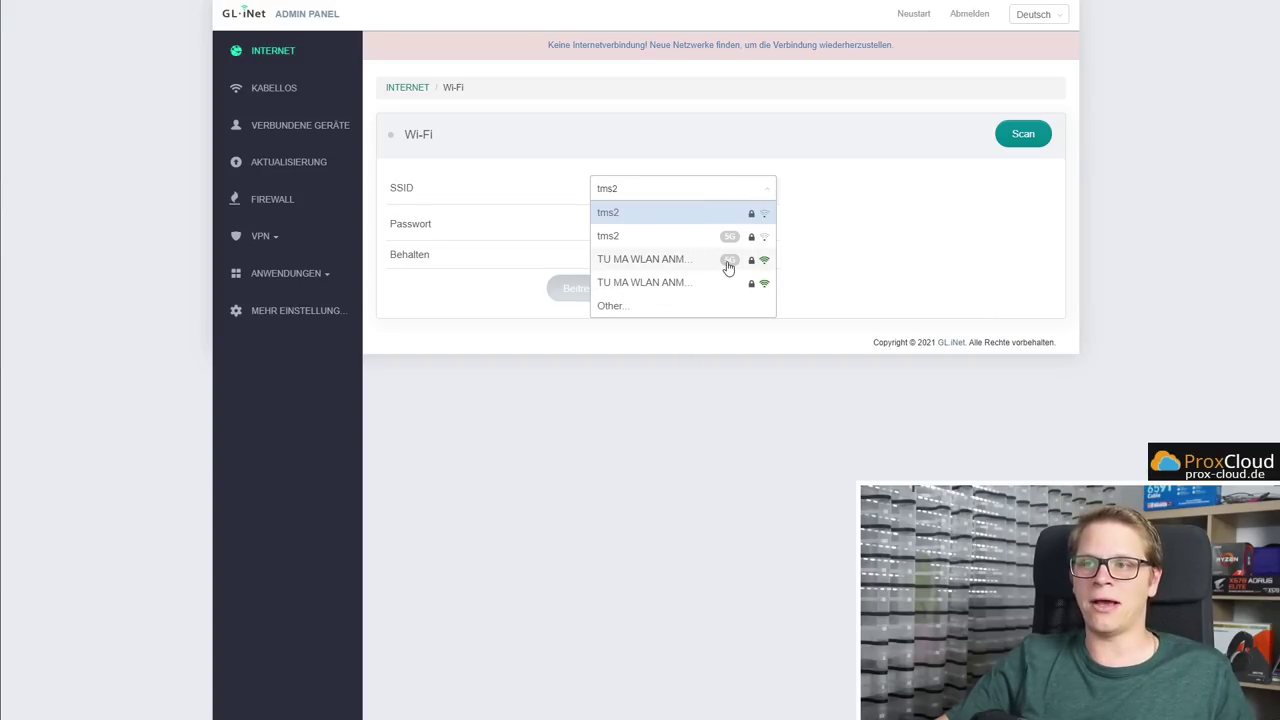
left_click(691, 262)
left_click(650, 223)
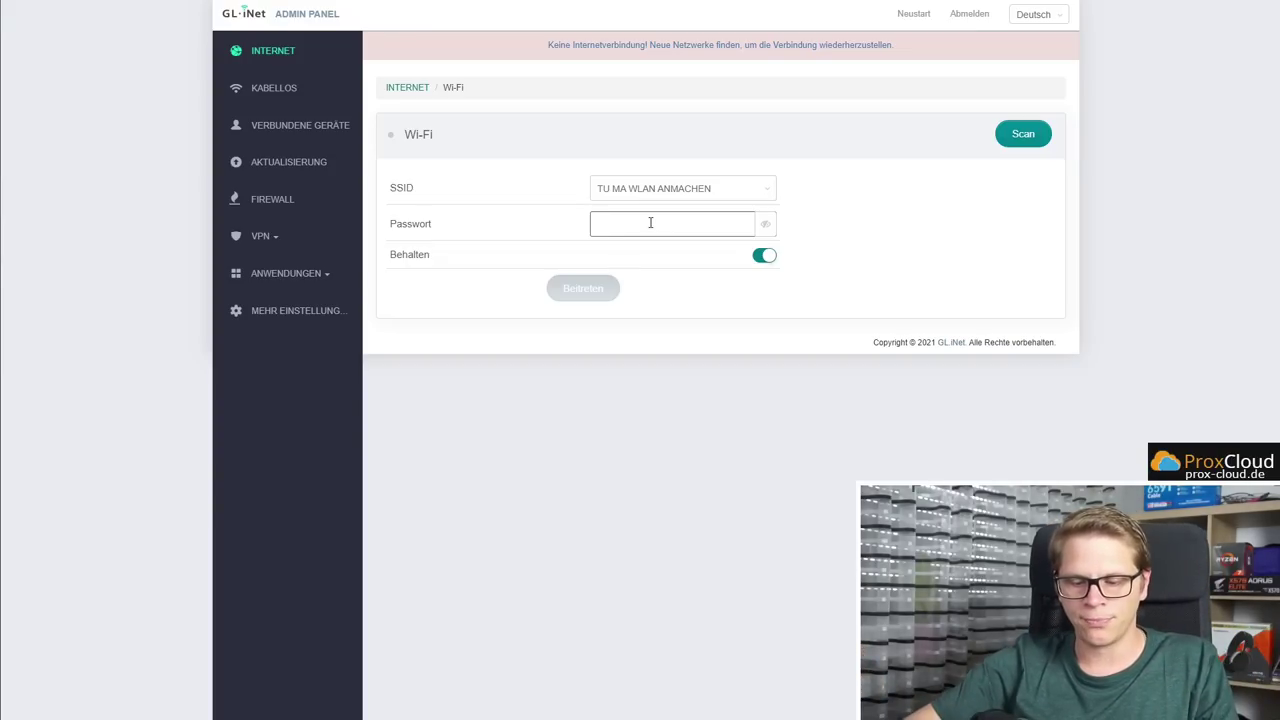
type("••")
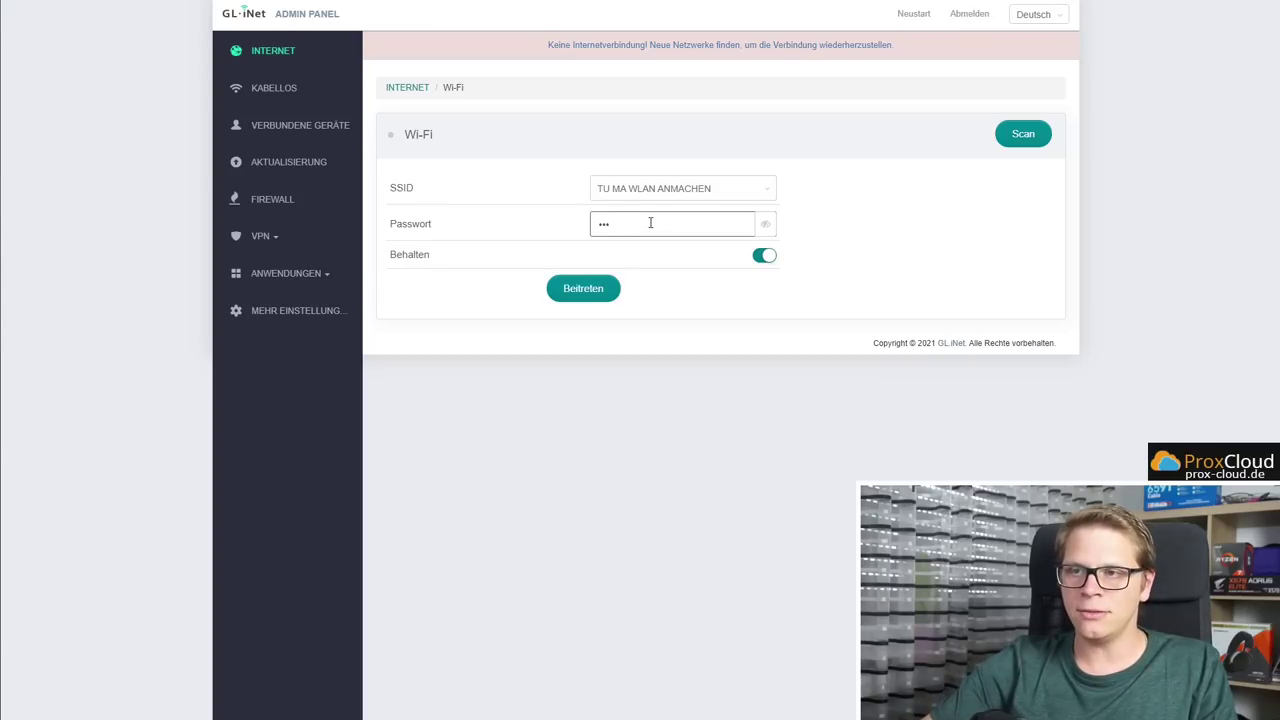
key("BackSpace")
key("BackSpace")
key("BackSpace")
key("BackSpace")
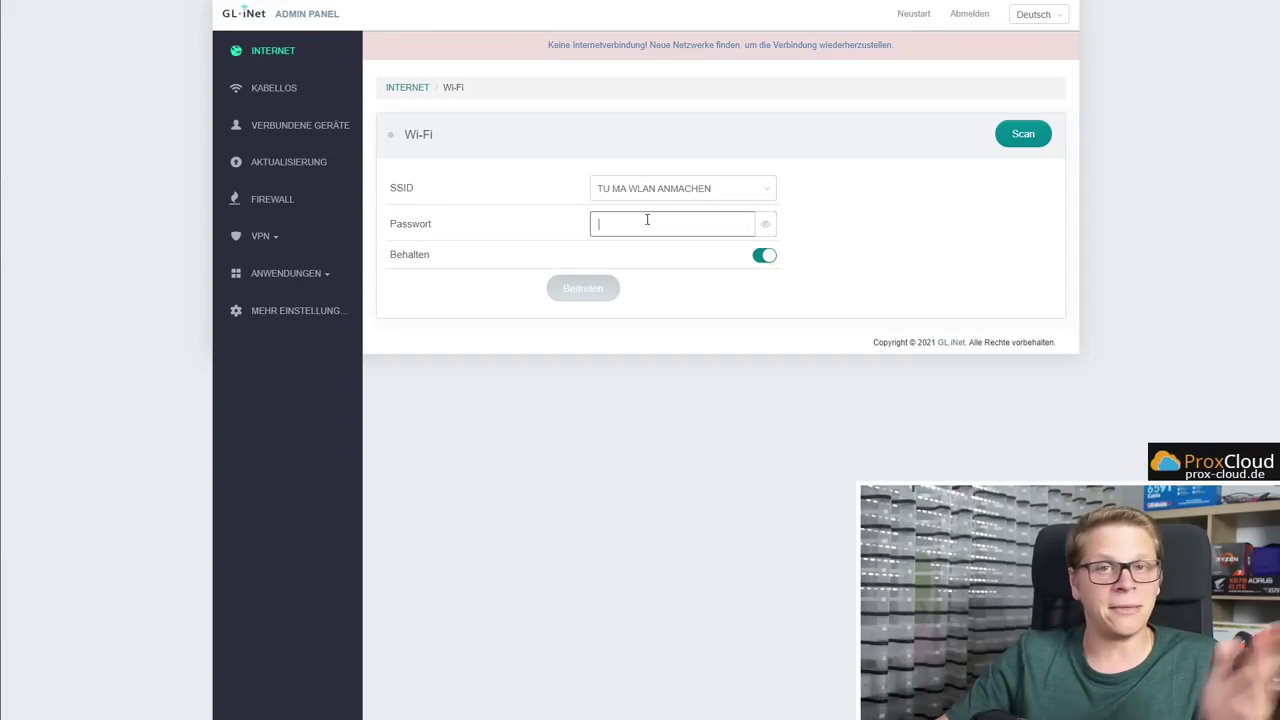
left_click(647, 219)
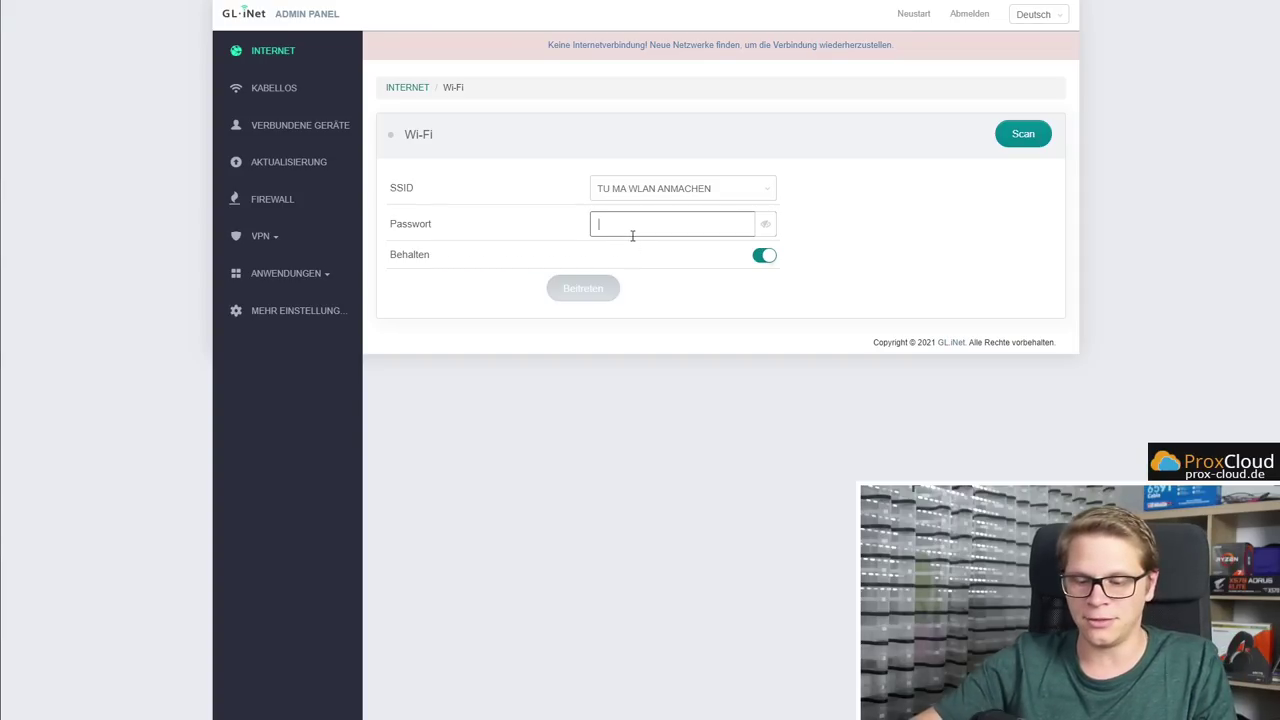
type("12")
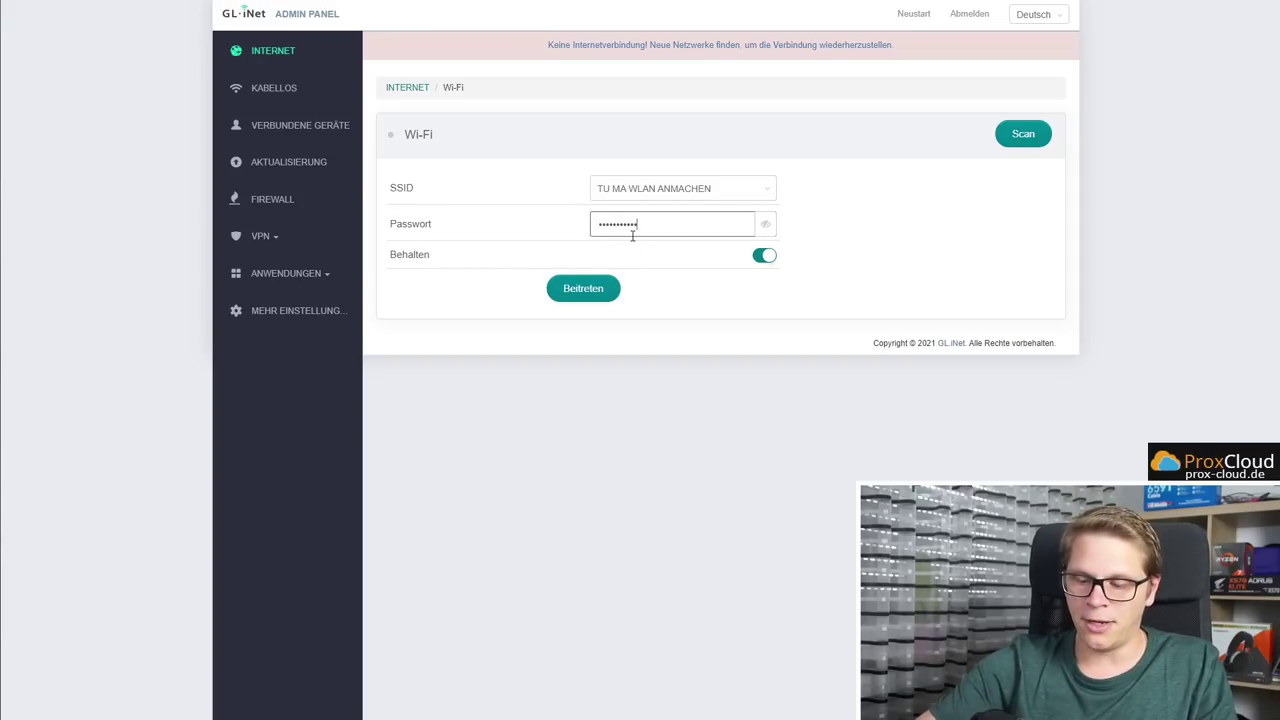
left_click(585, 289)
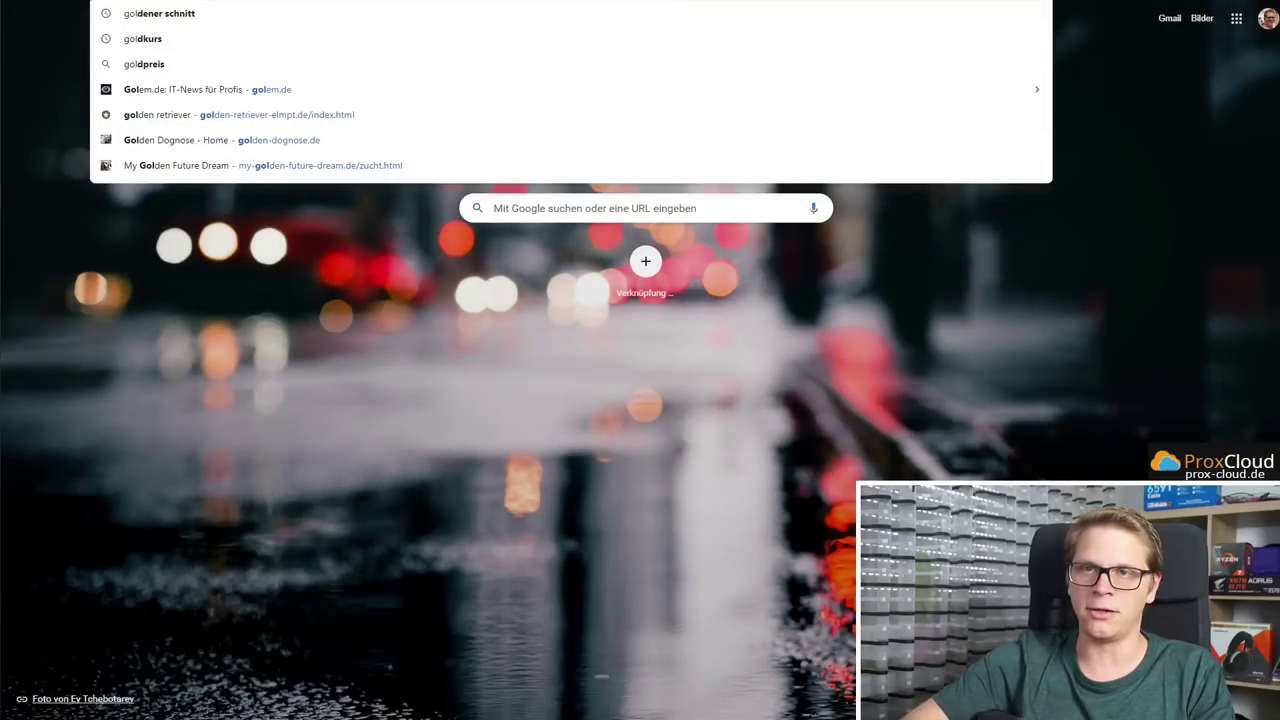
Load a website in Chrome to test internet access, then view the LAN devices list
key("Return")
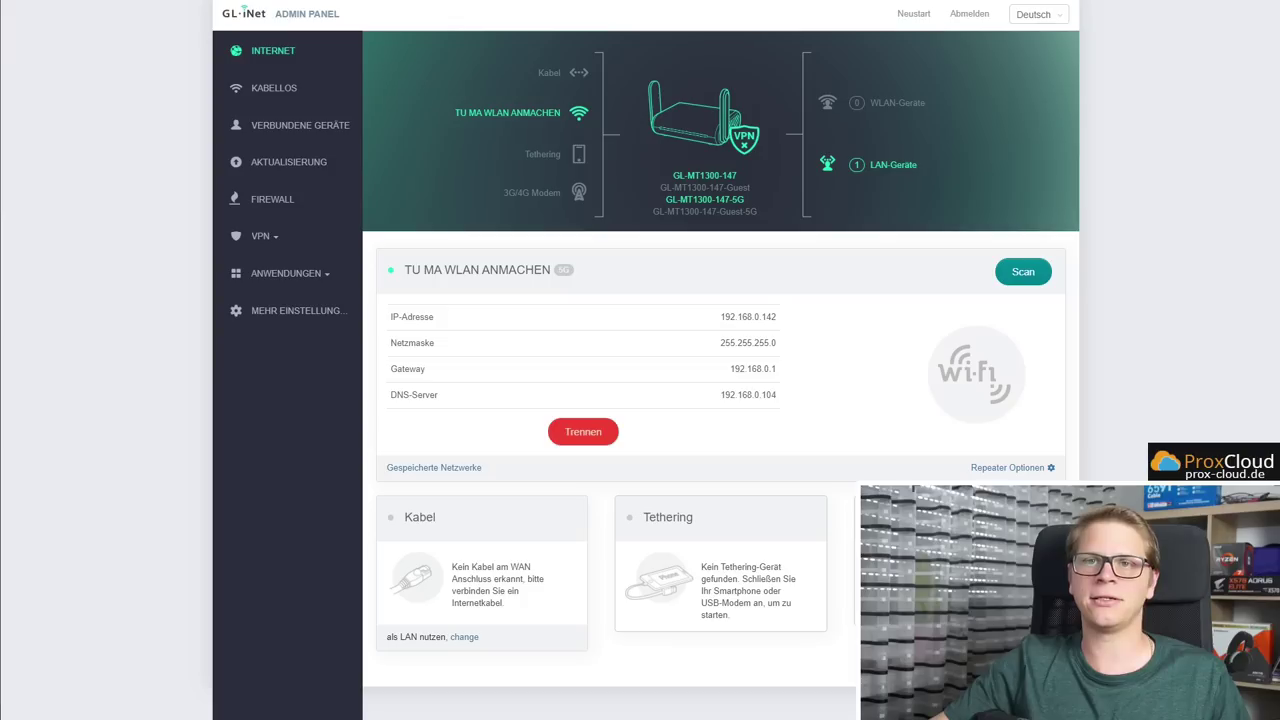
left_click(884, 164)
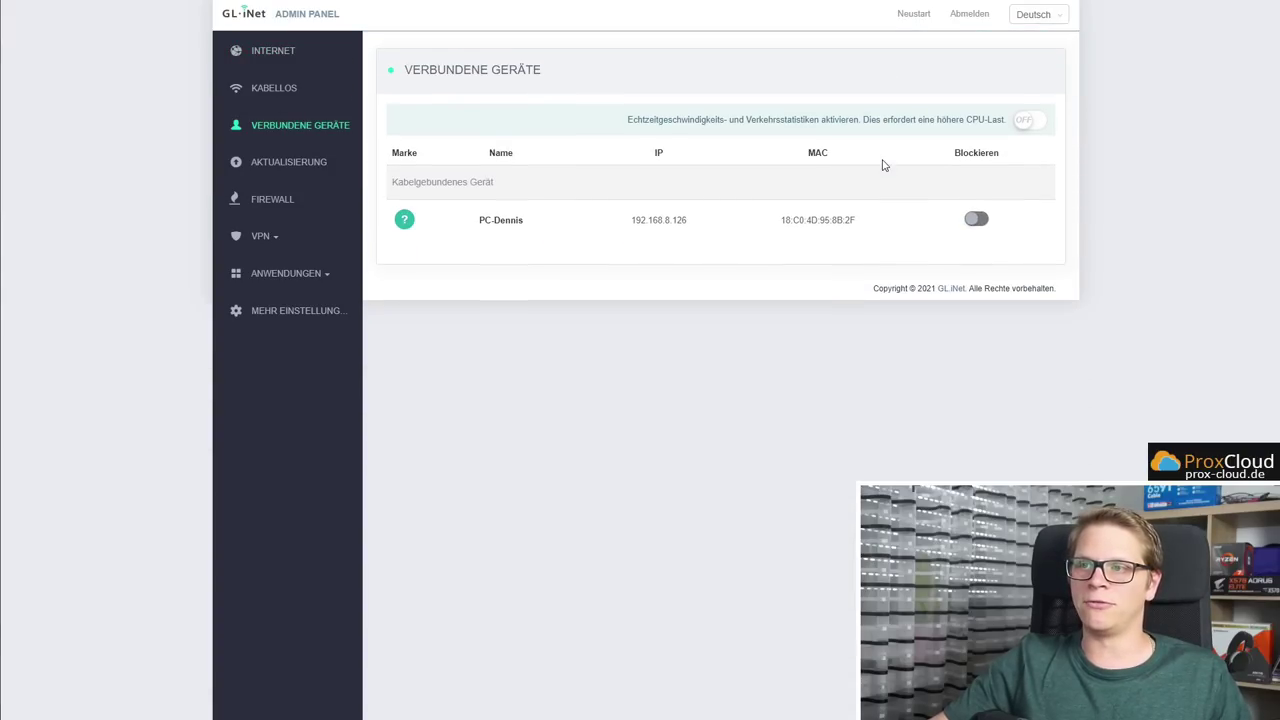
Turn on real-time speed and traffic statistics, reload, and reopen the LAN devices list
left_click(1030, 121)
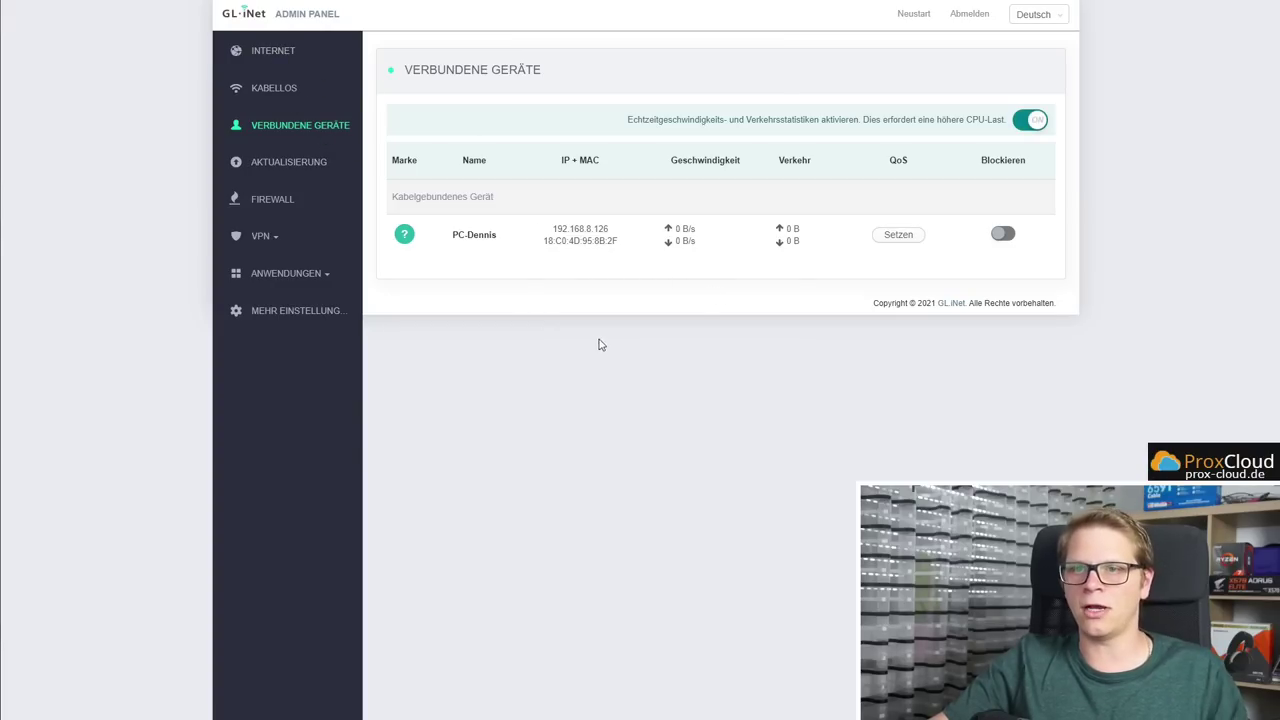
key("F5")
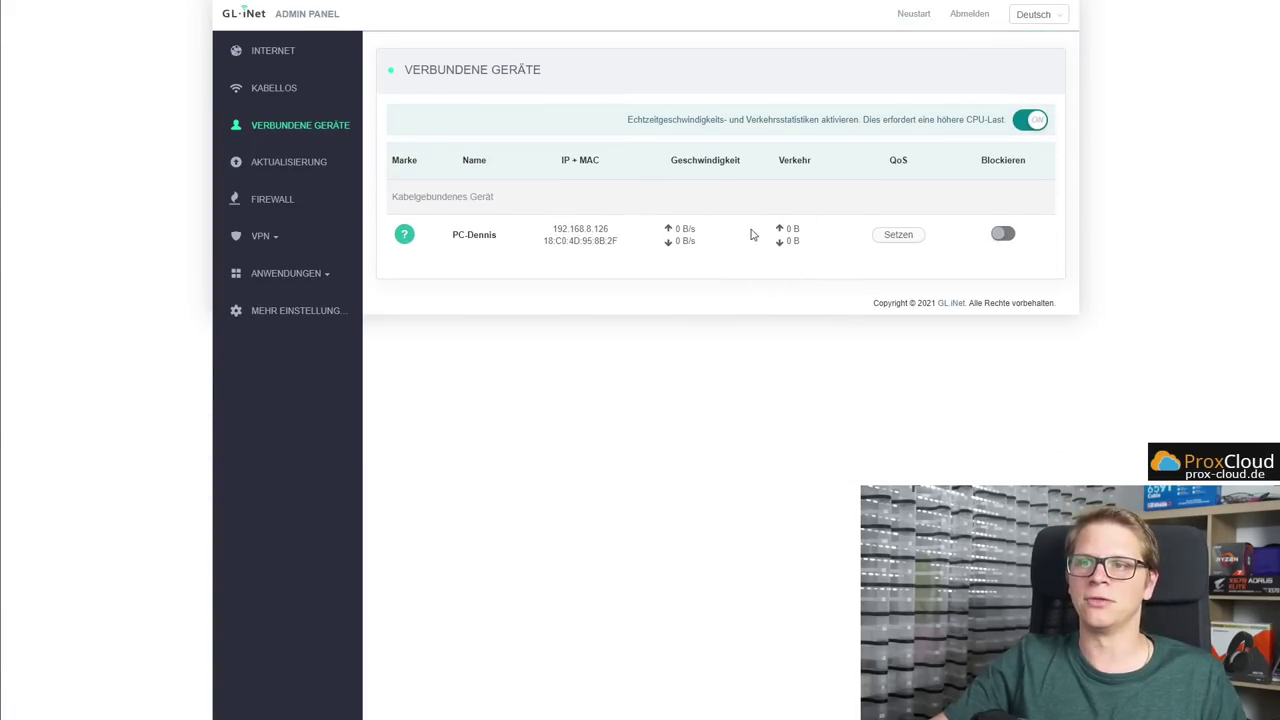
left_click(293, 50)
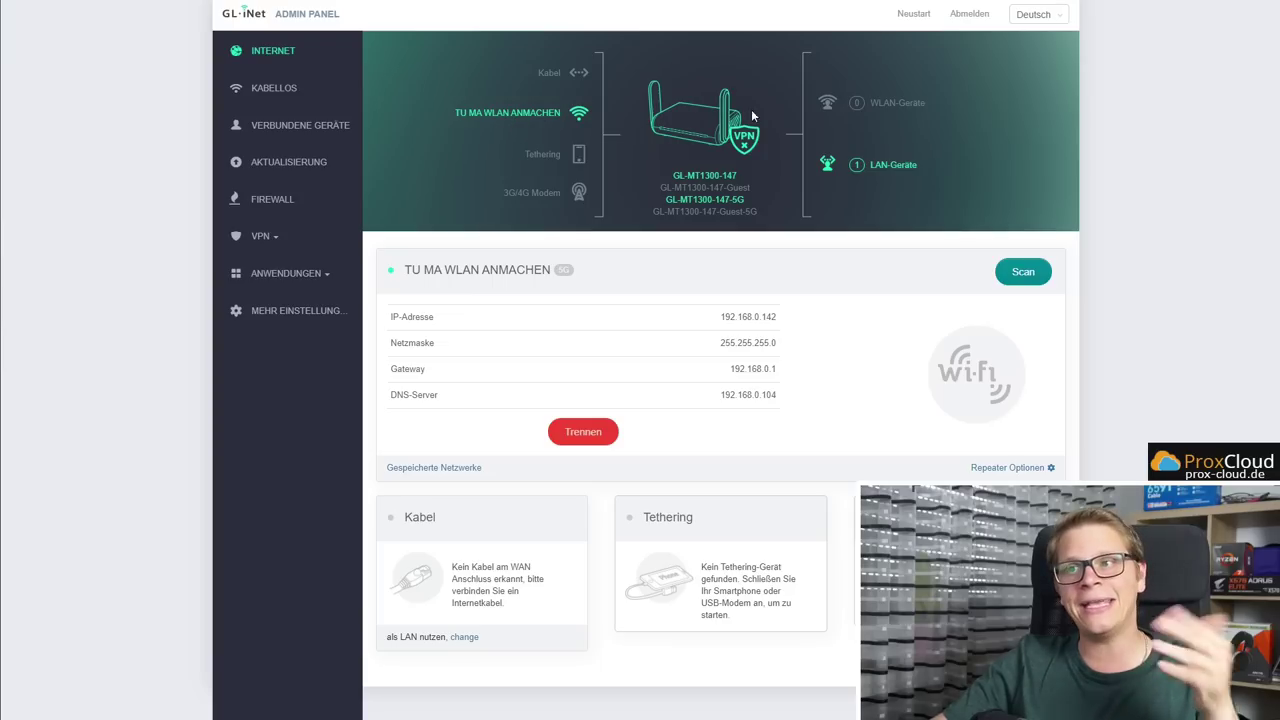
left_click(889, 103)
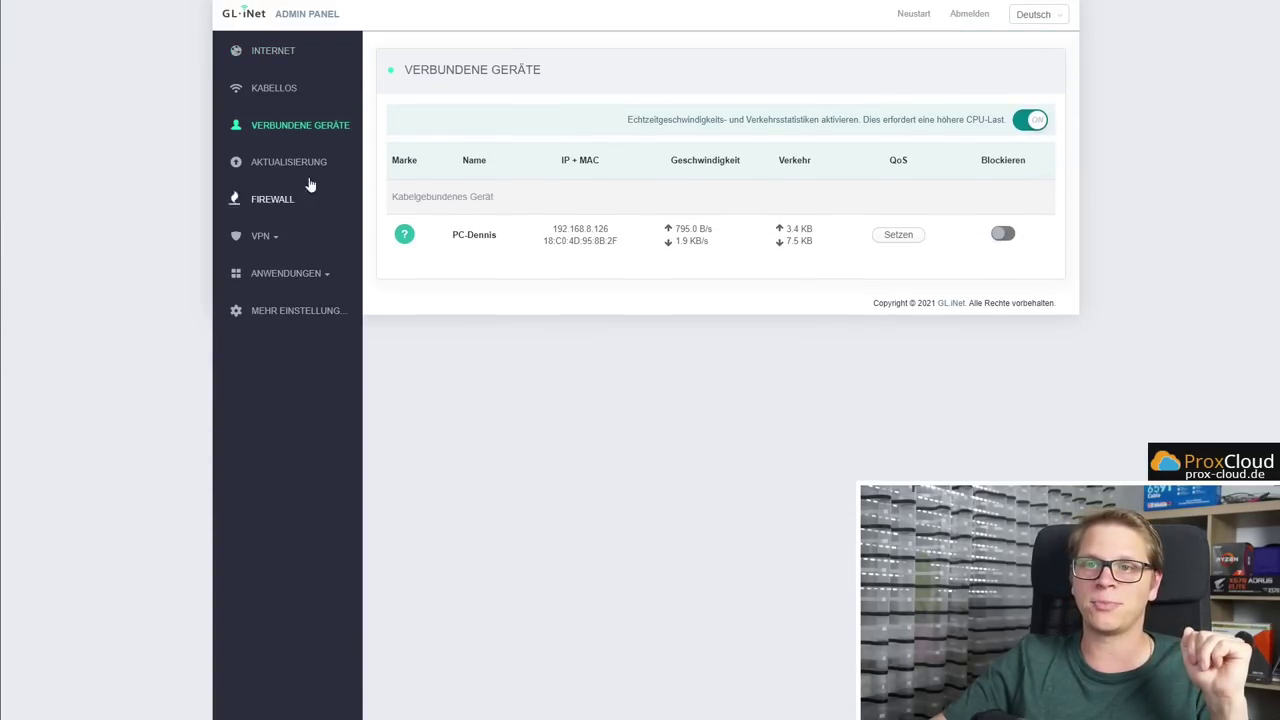
Review the 2.4G and 5G WiFi settings on the wireless page
left_click(274, 88)
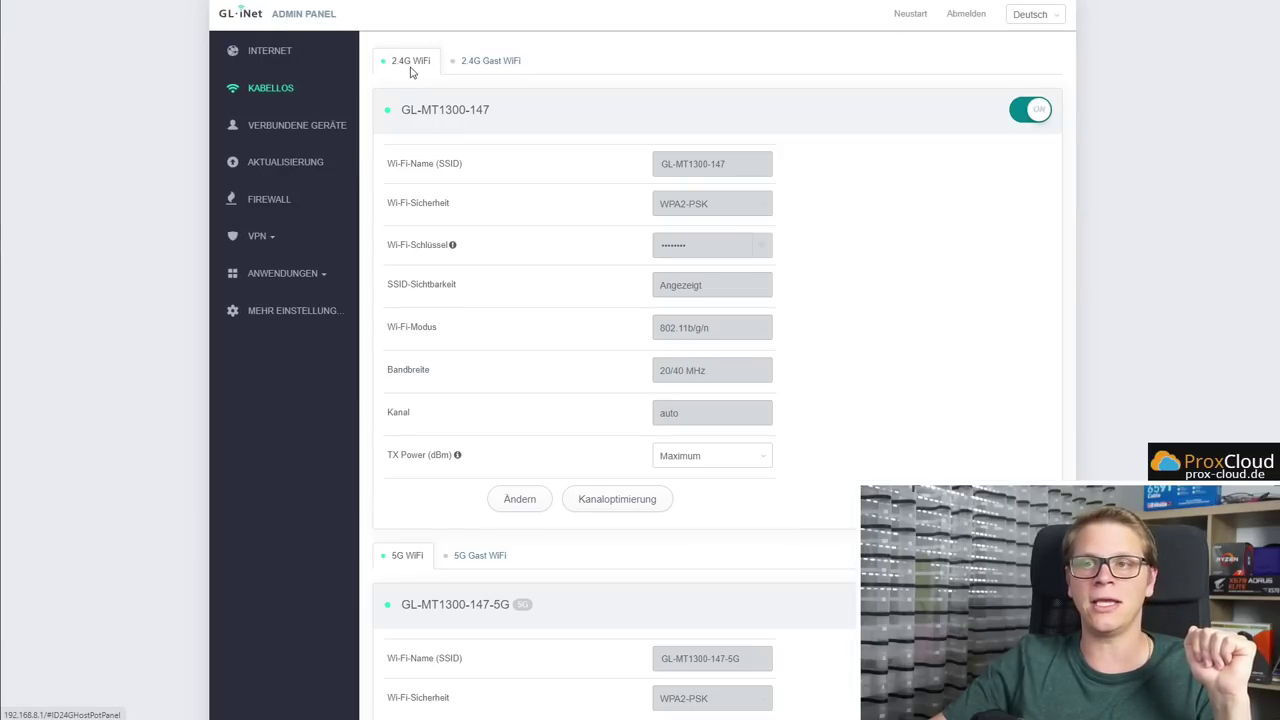
left_click_drag(409, 110, 479, 113)
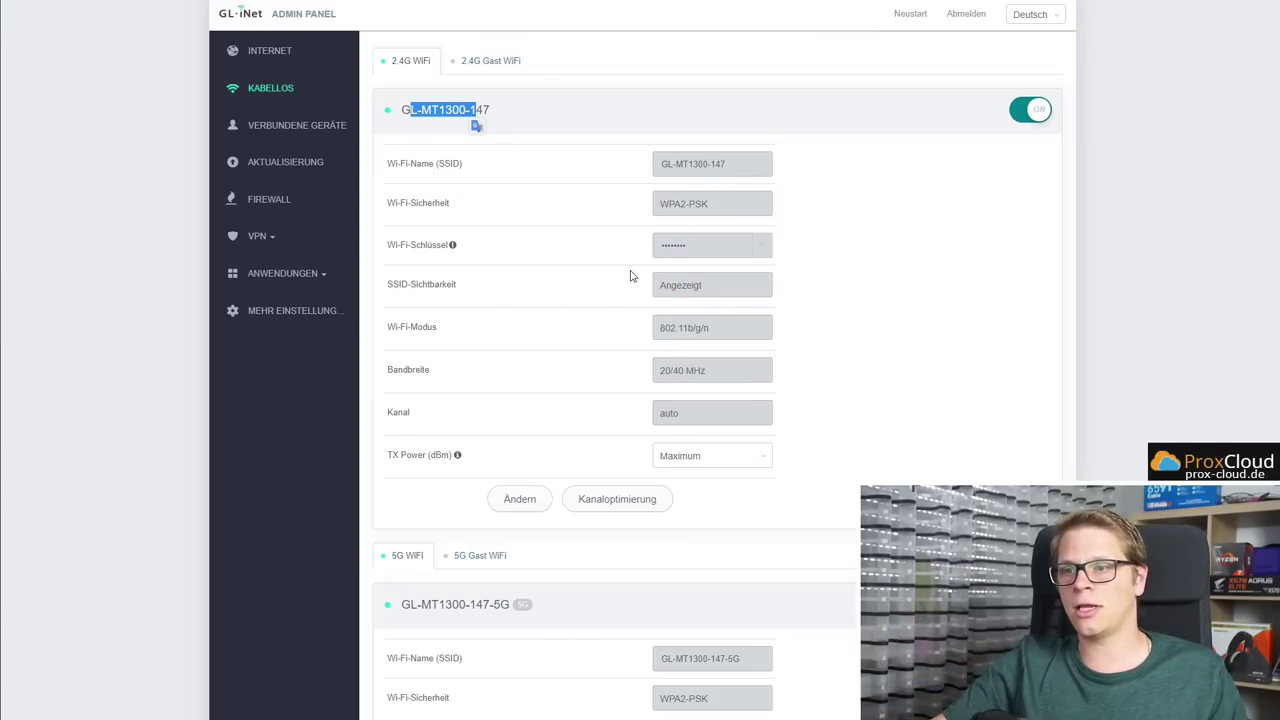
scroll(600, 240, "down", 3)
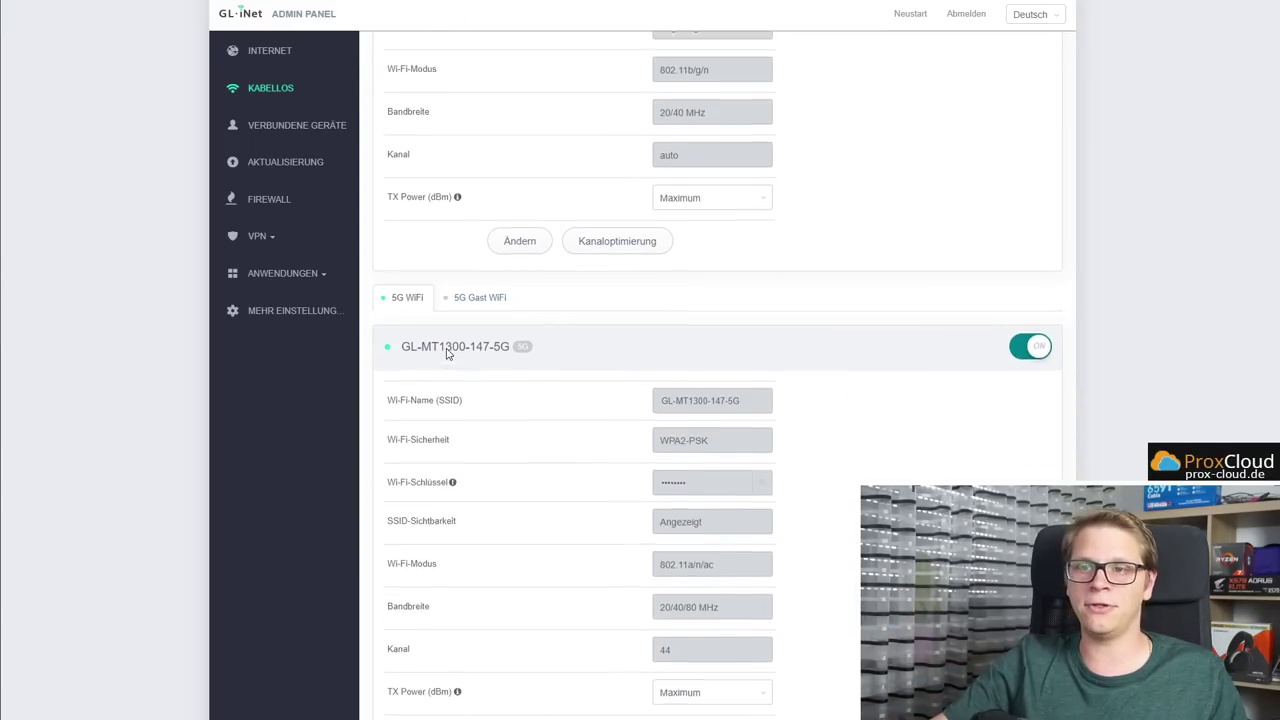
scroll(480, 180, "up", 3)
scroll(400, 70, "down", 3)
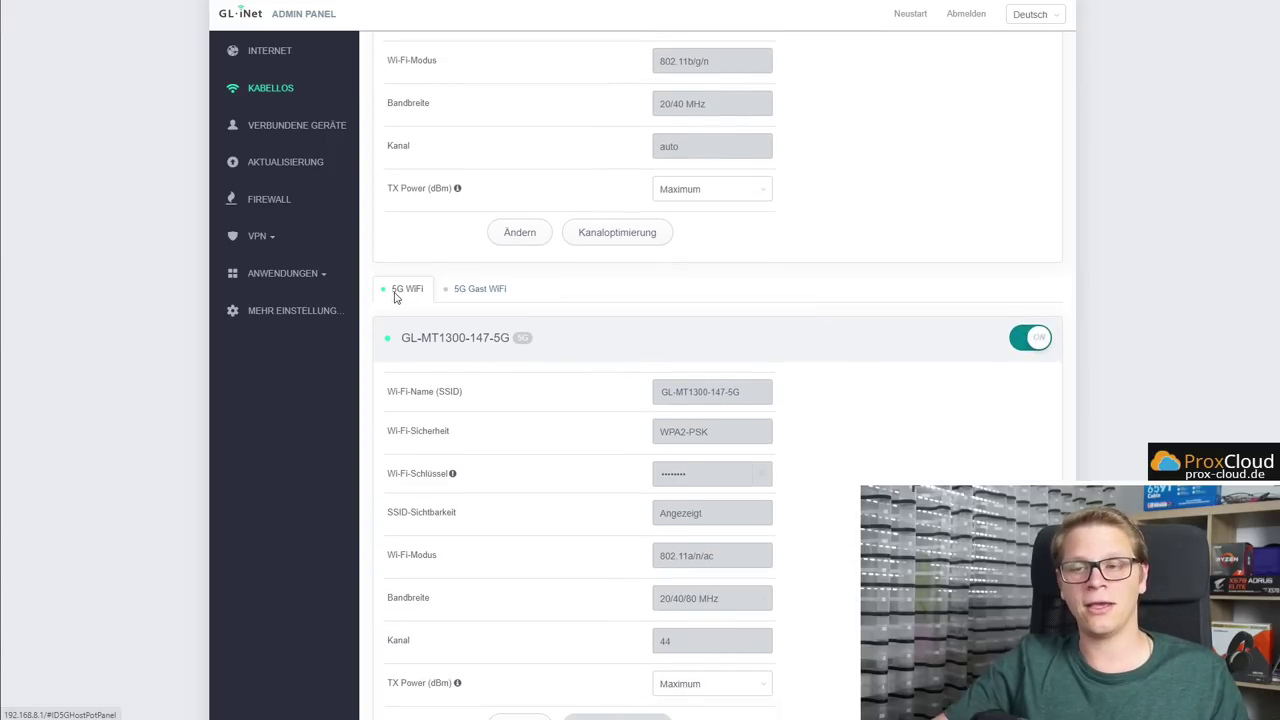
scroll(396, 296, "down", 1)
scroll(491, 360, "up", 4)
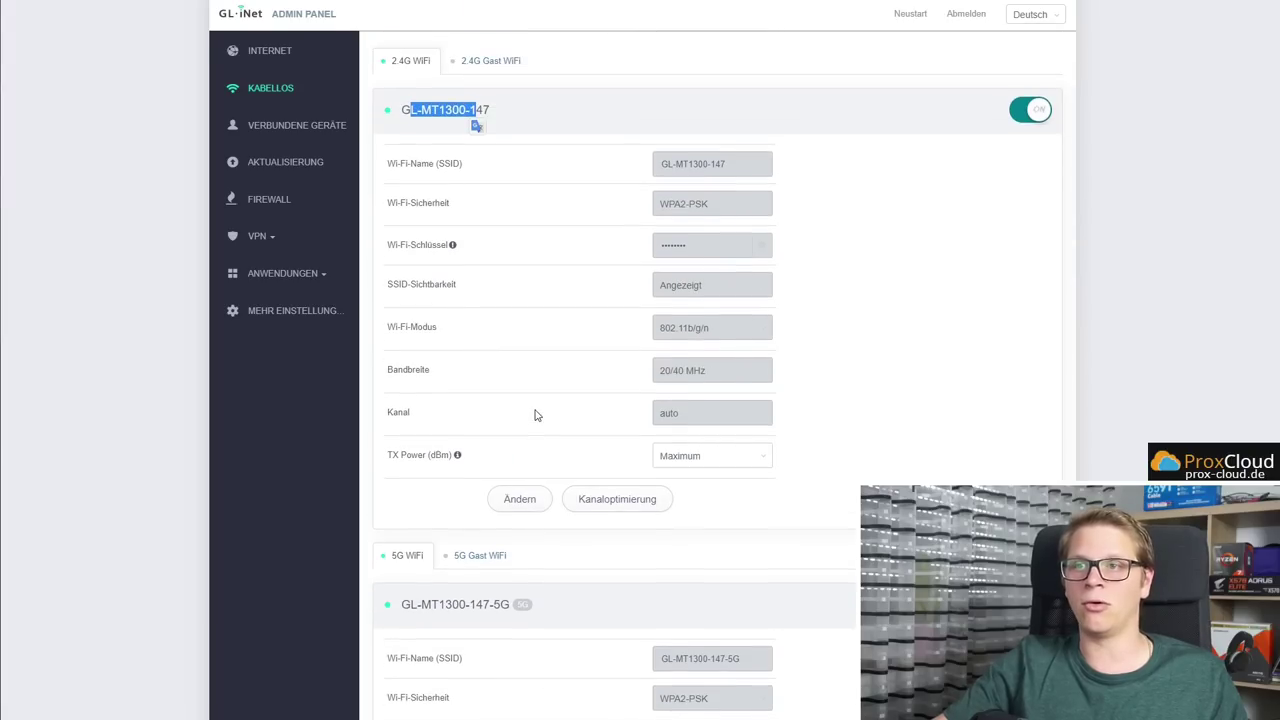
Check the 2.4G and 5G guest WiFi tabs, then open Captive Portal under Applications
left_click(497, 60)
scroll(571, 214, "down", 2)
left_click(477, 225)
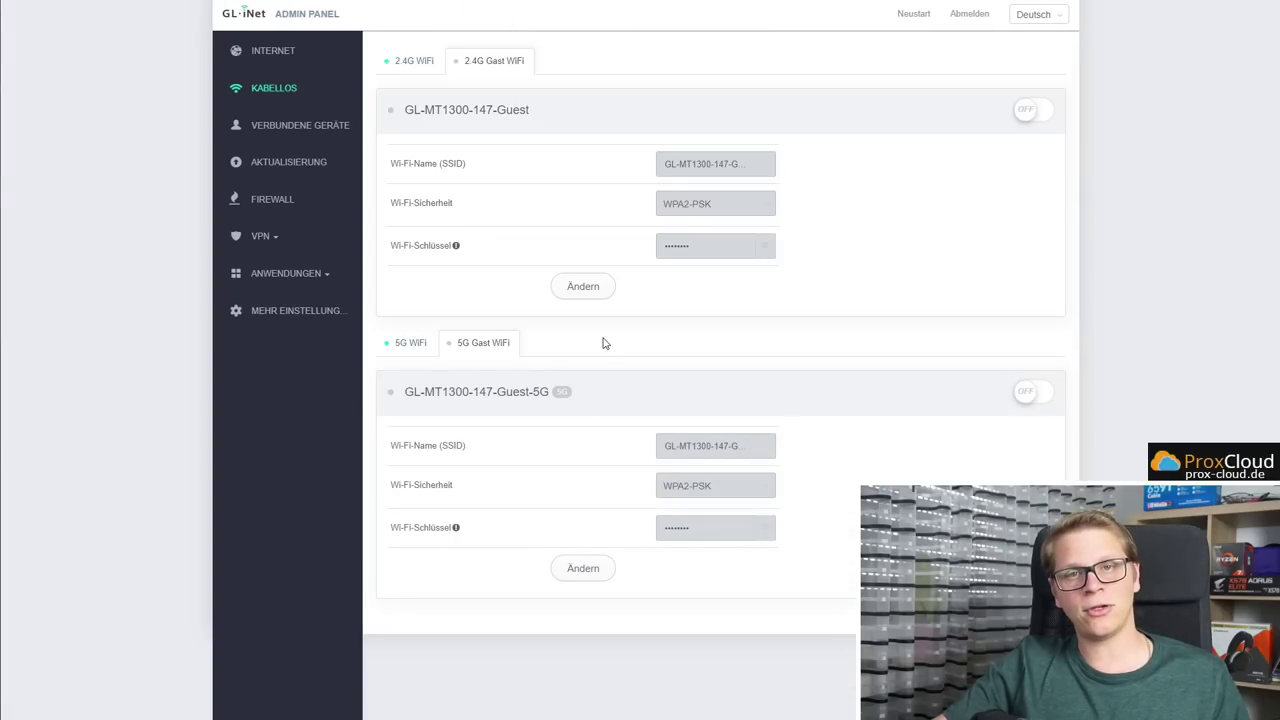
left_click(294, 276)
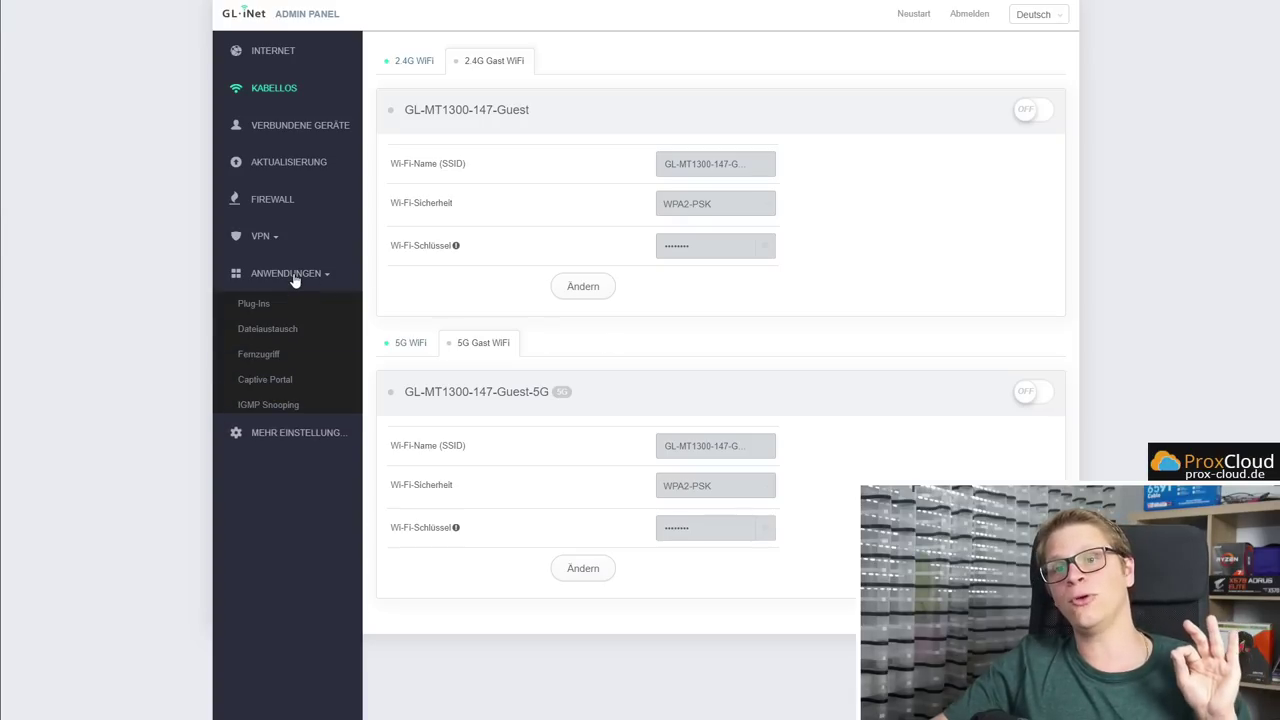
left_click(266, 380)
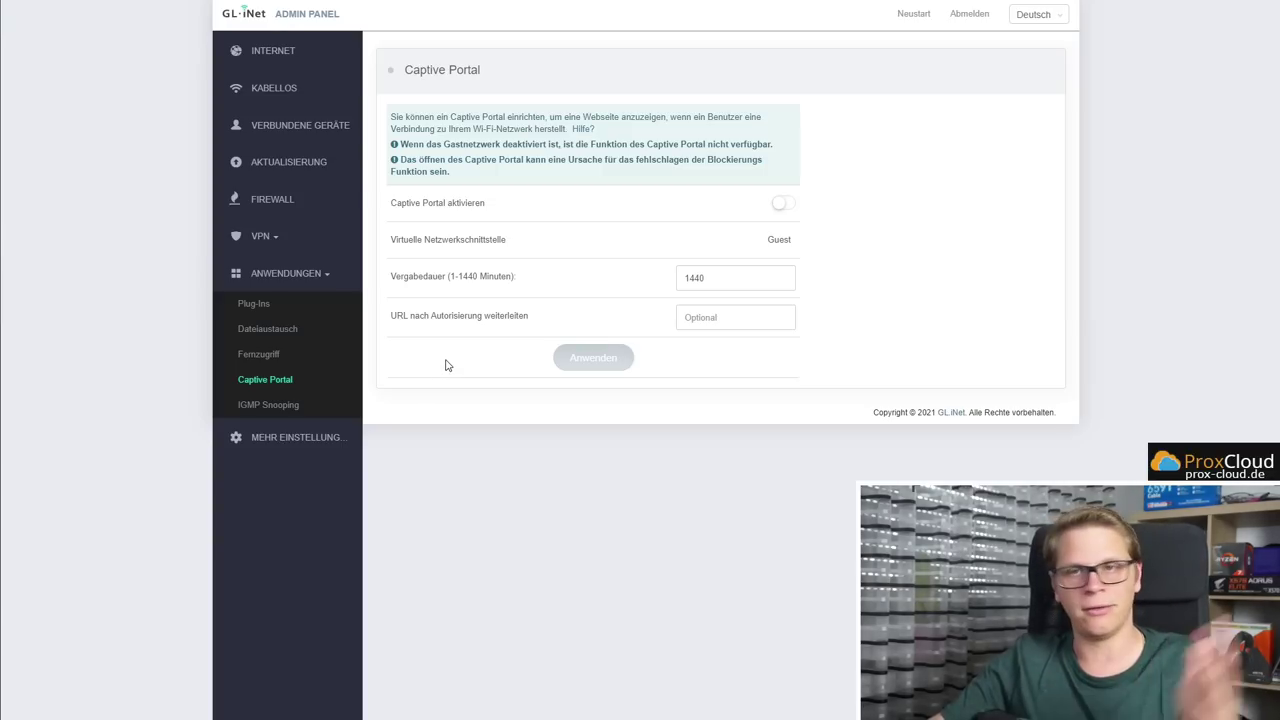
Scroll through the 2.4G and 5G wireless settings, then return to the connected devices list
left_click(276, 93)
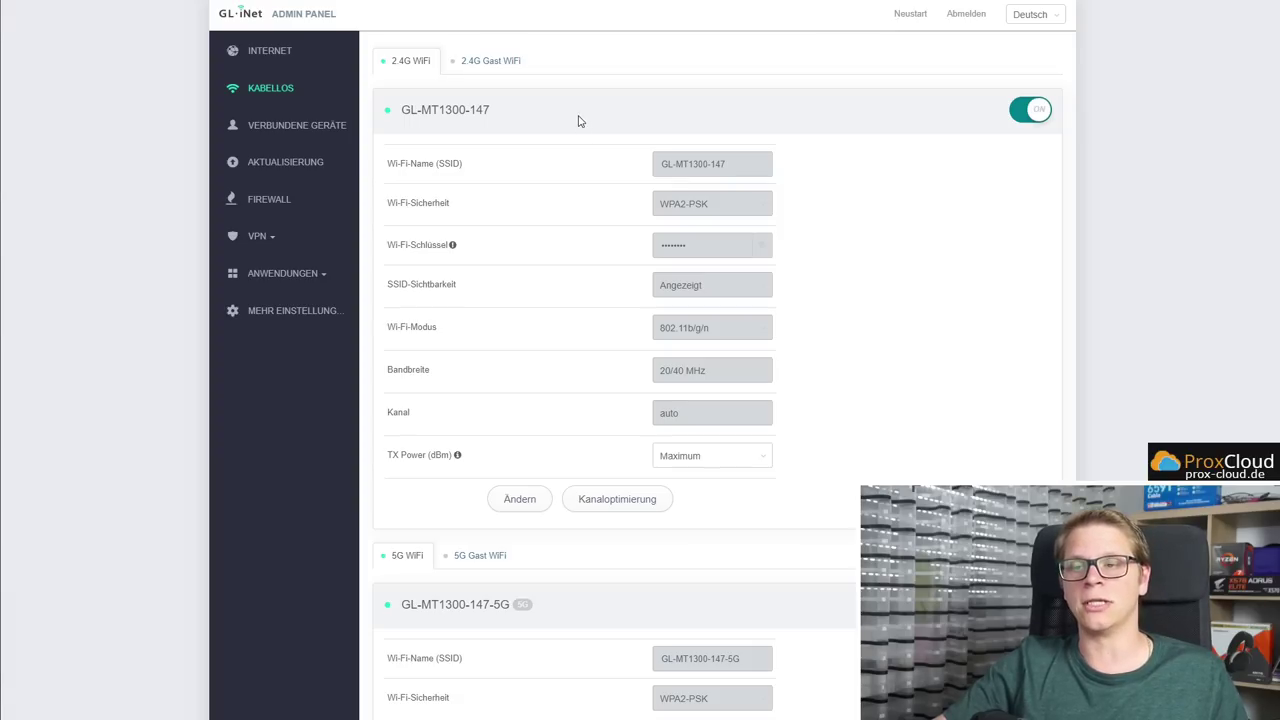
scroll(580, 122, "down", 3)
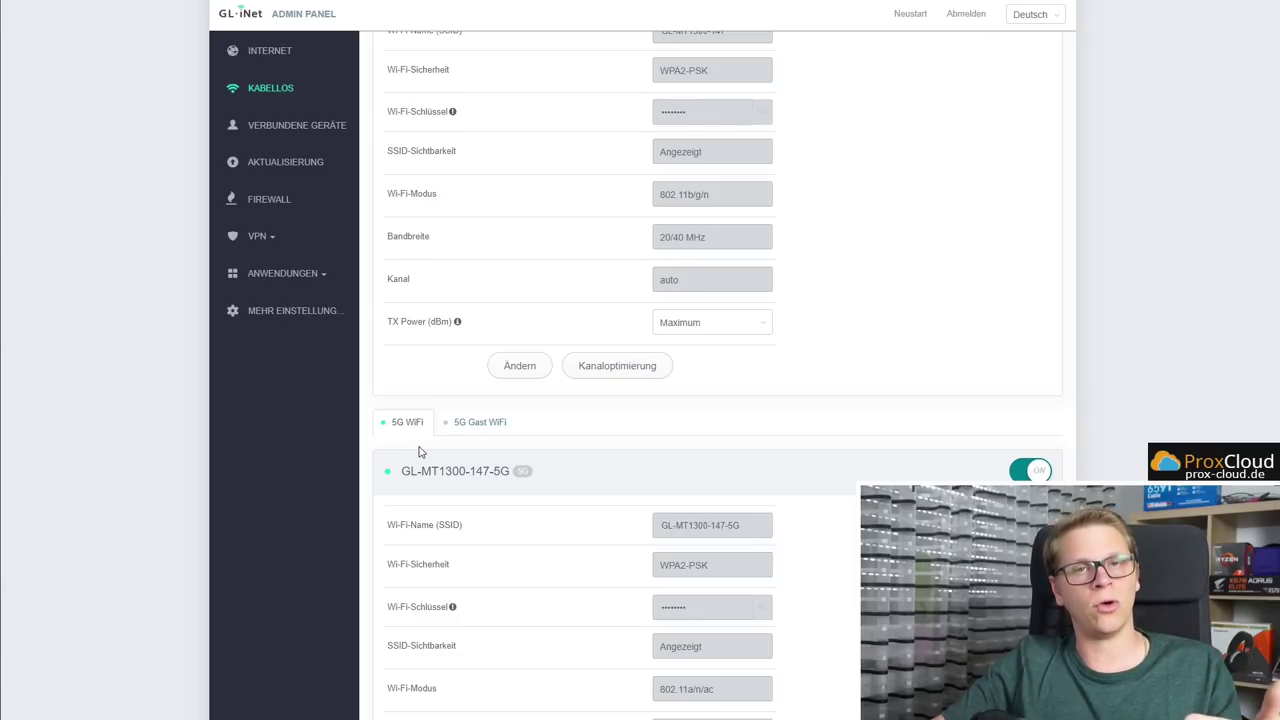
scroll(420, 452, "up", 3)
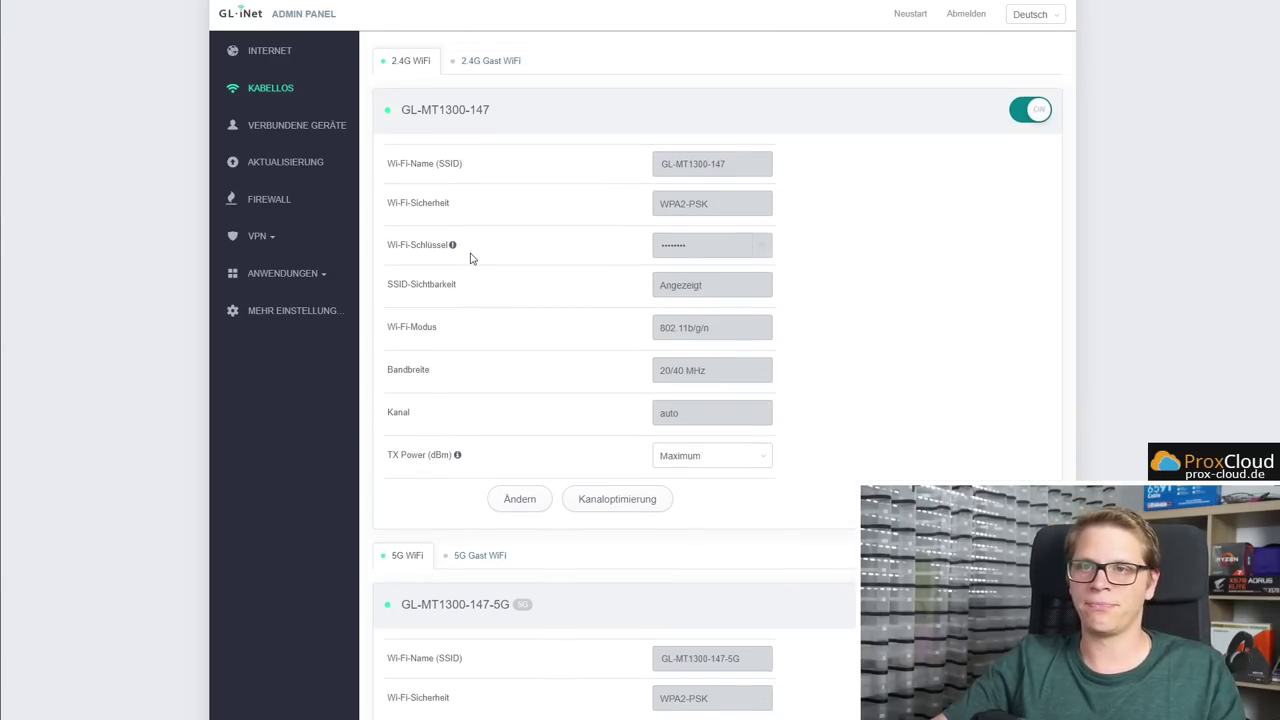
left_click(309, 124)
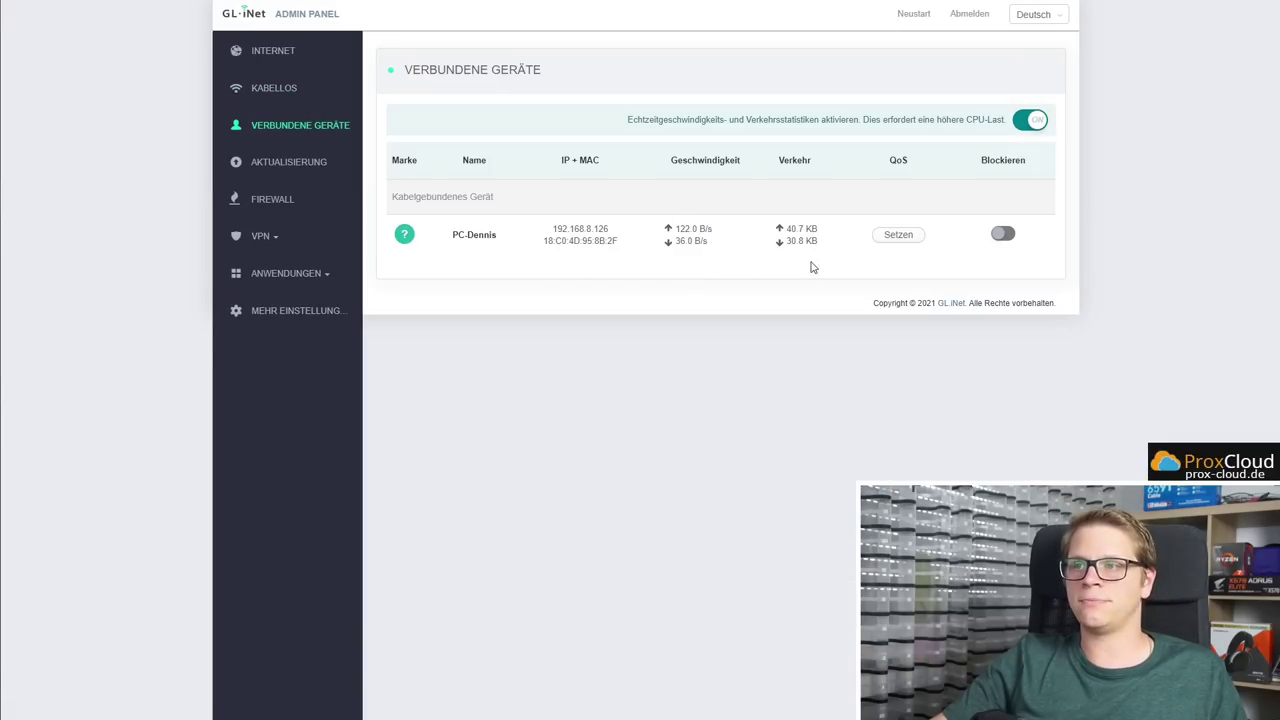
left_click(896, 236)
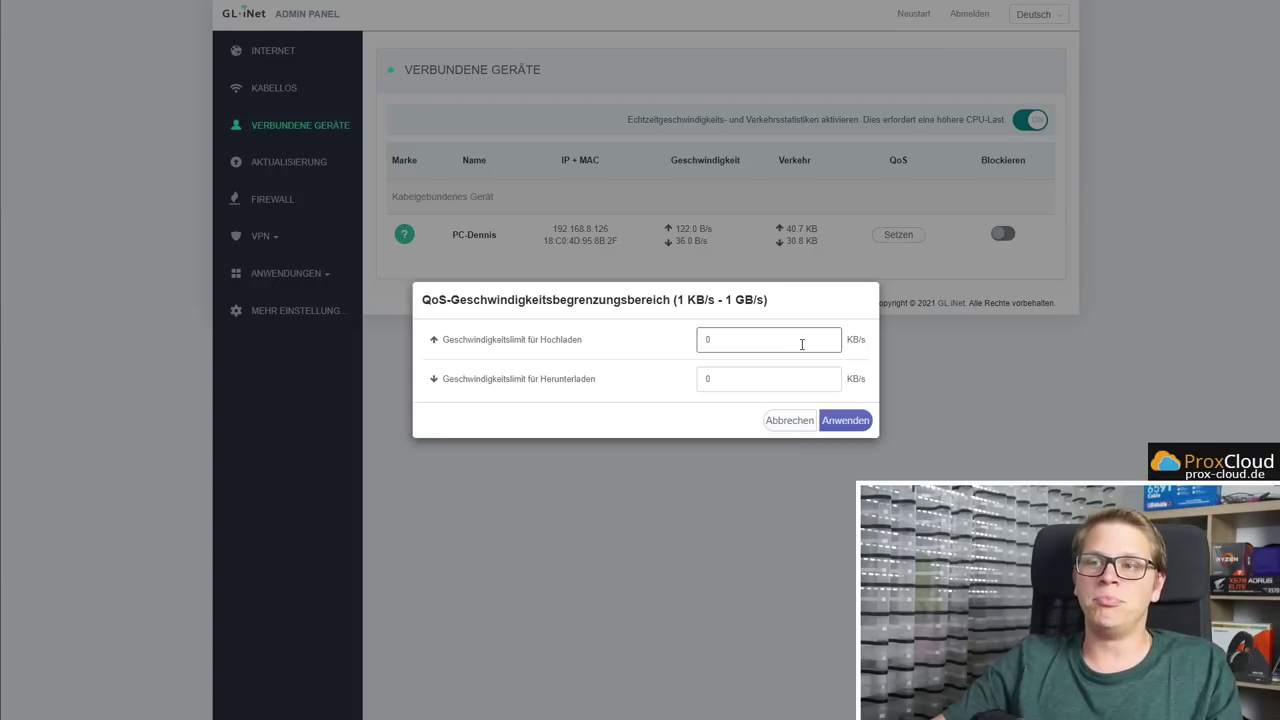
left_click_drag(848, 339, 864, 339)
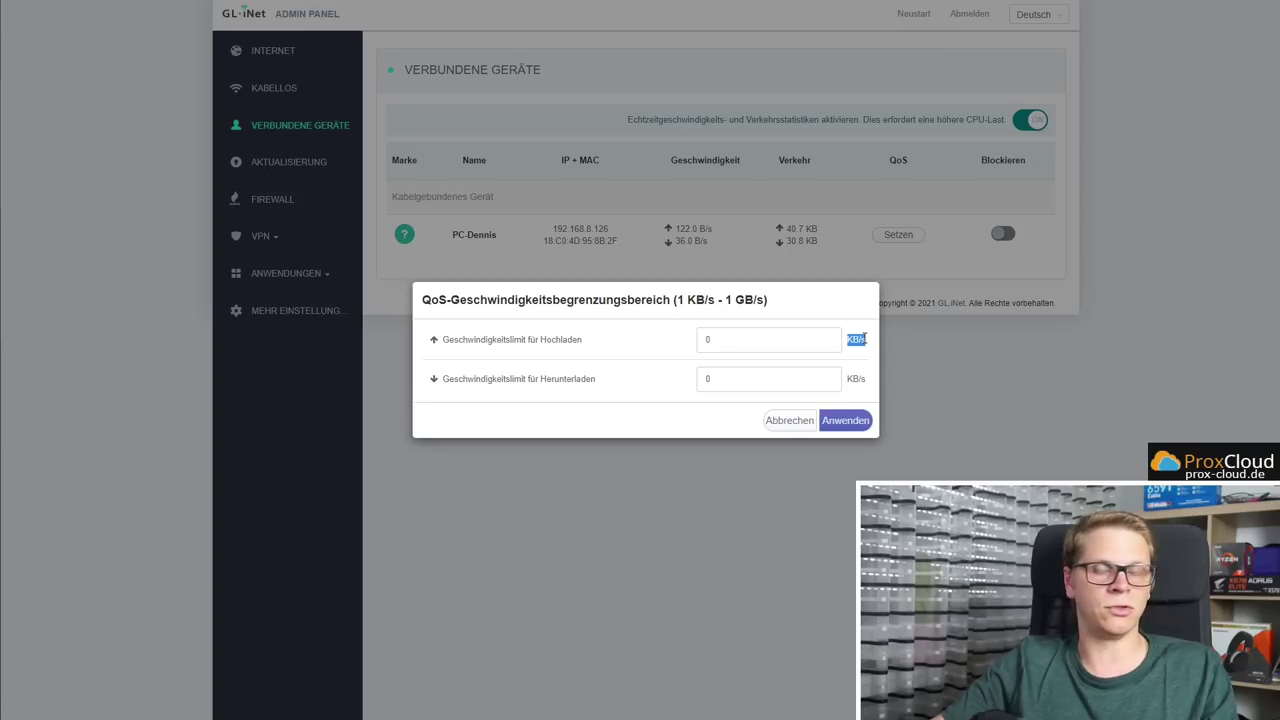
left_click(789, 421)
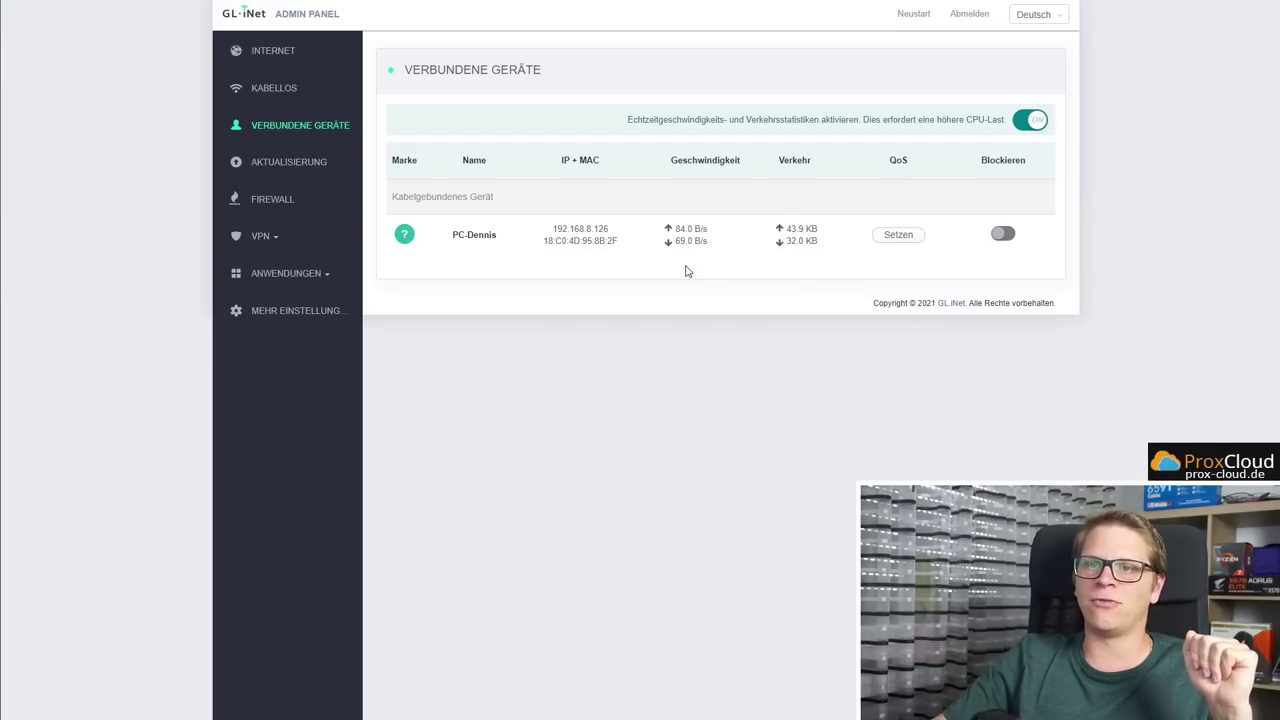
View the firmware update page's online, local and automatic tabs, then open Firewall port forwarding
left_click(300, 168)
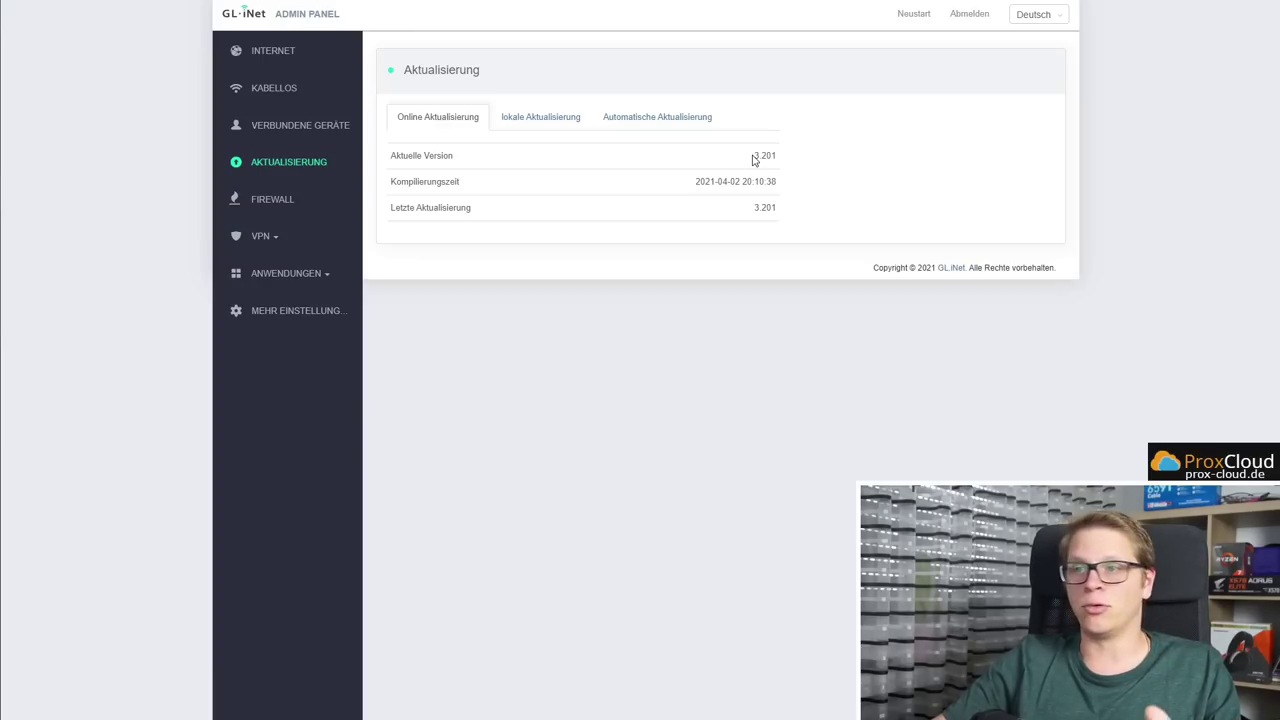
left_click(526, 121)
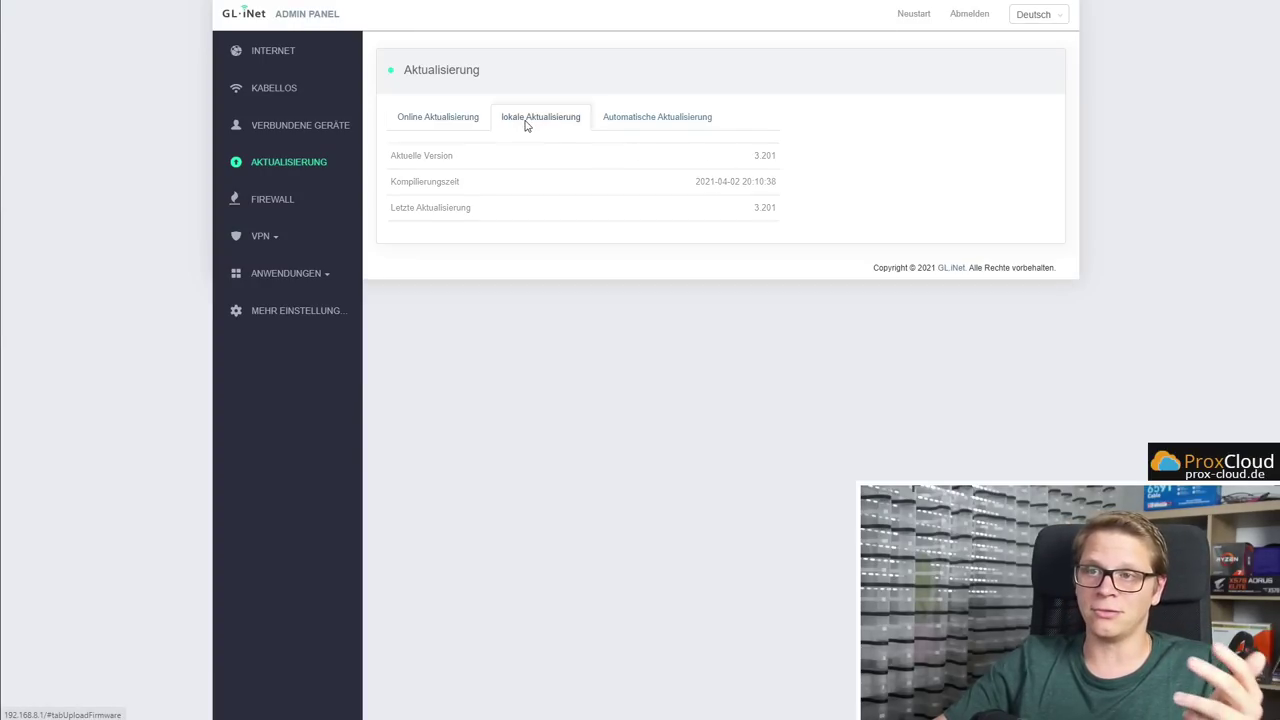
left_click(651, 117)
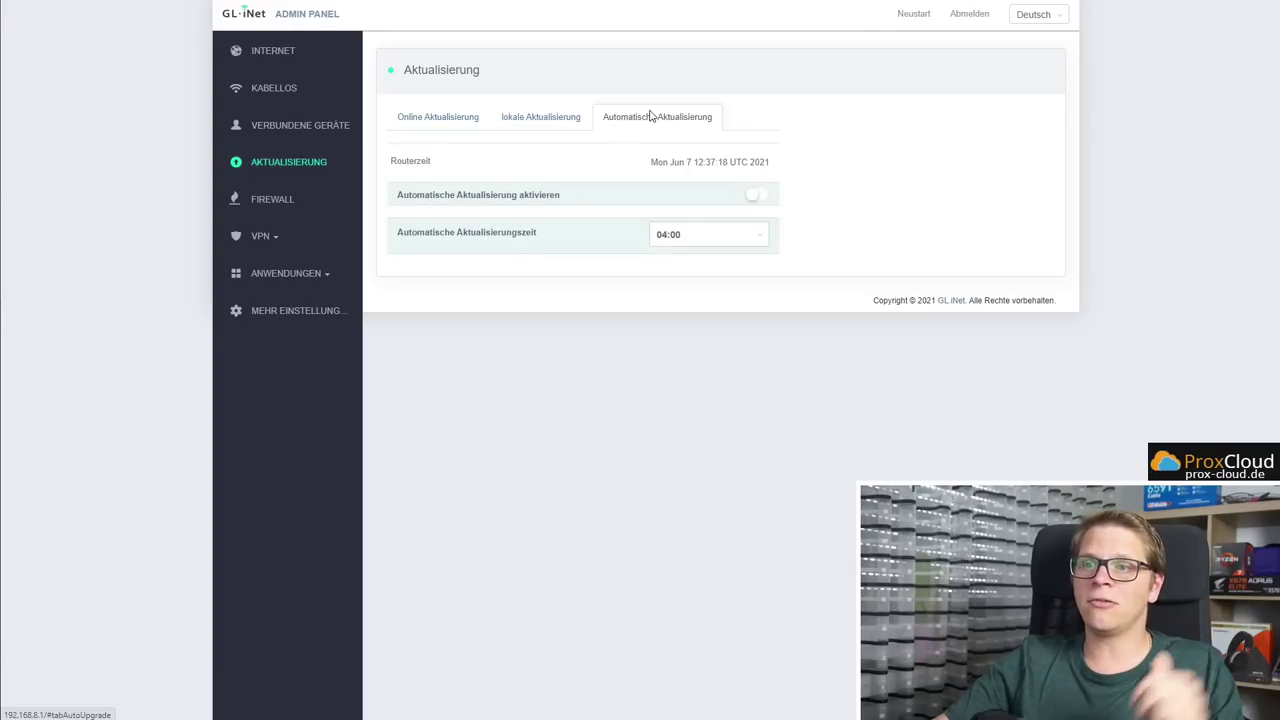
left_click(450, 122)
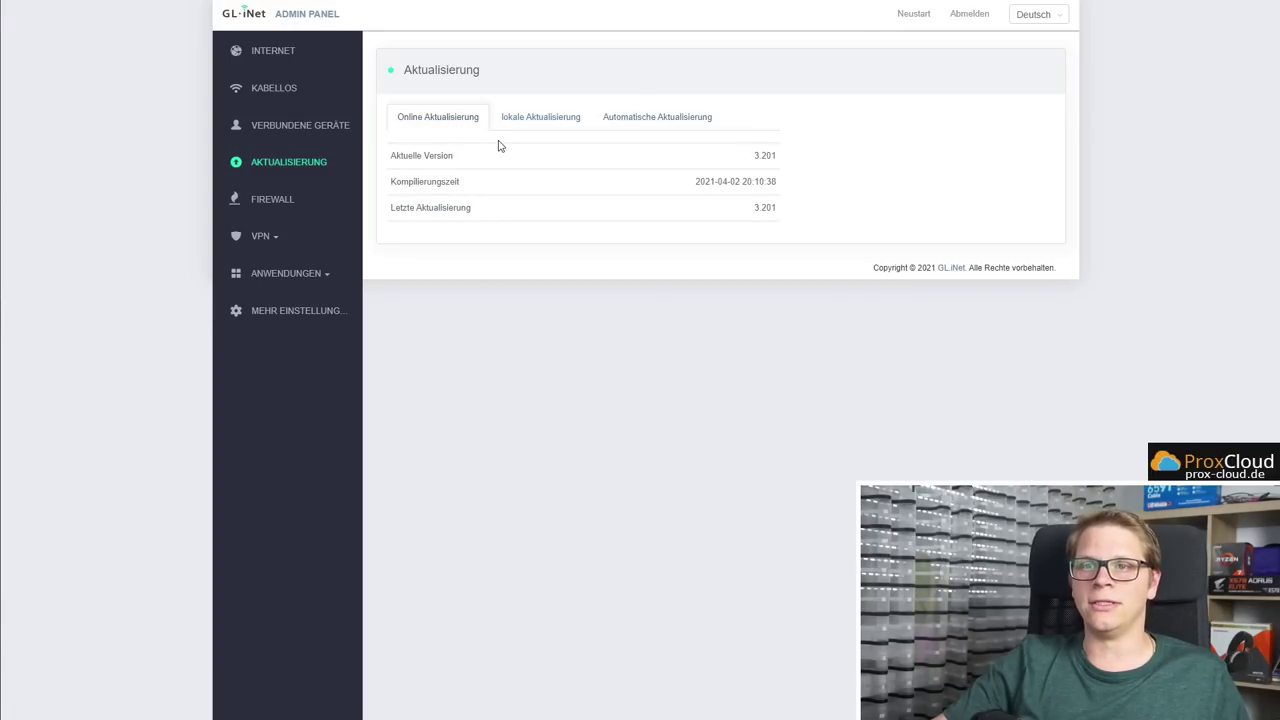
left_click(283, 204)
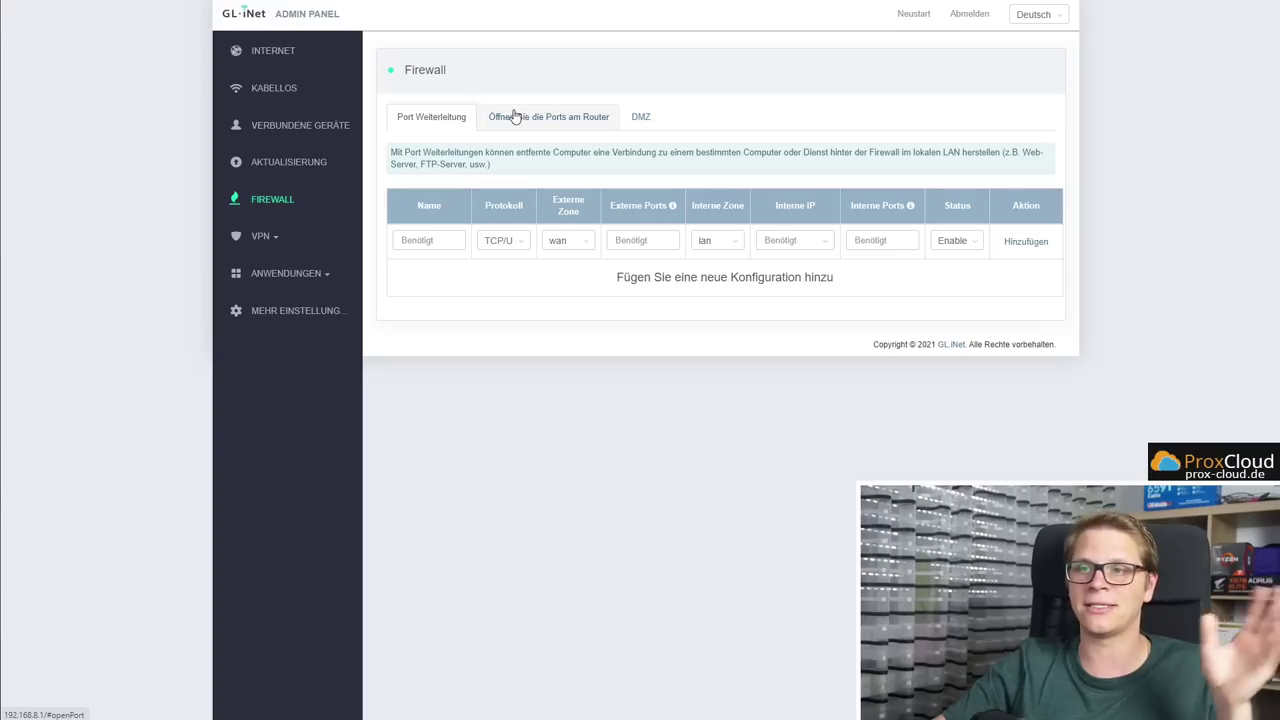
Browse the VPN section's OpenVPN-Client, WireGuard-Client and Tor pages, ending on OpenVPN-Client
left_click(257, 237)
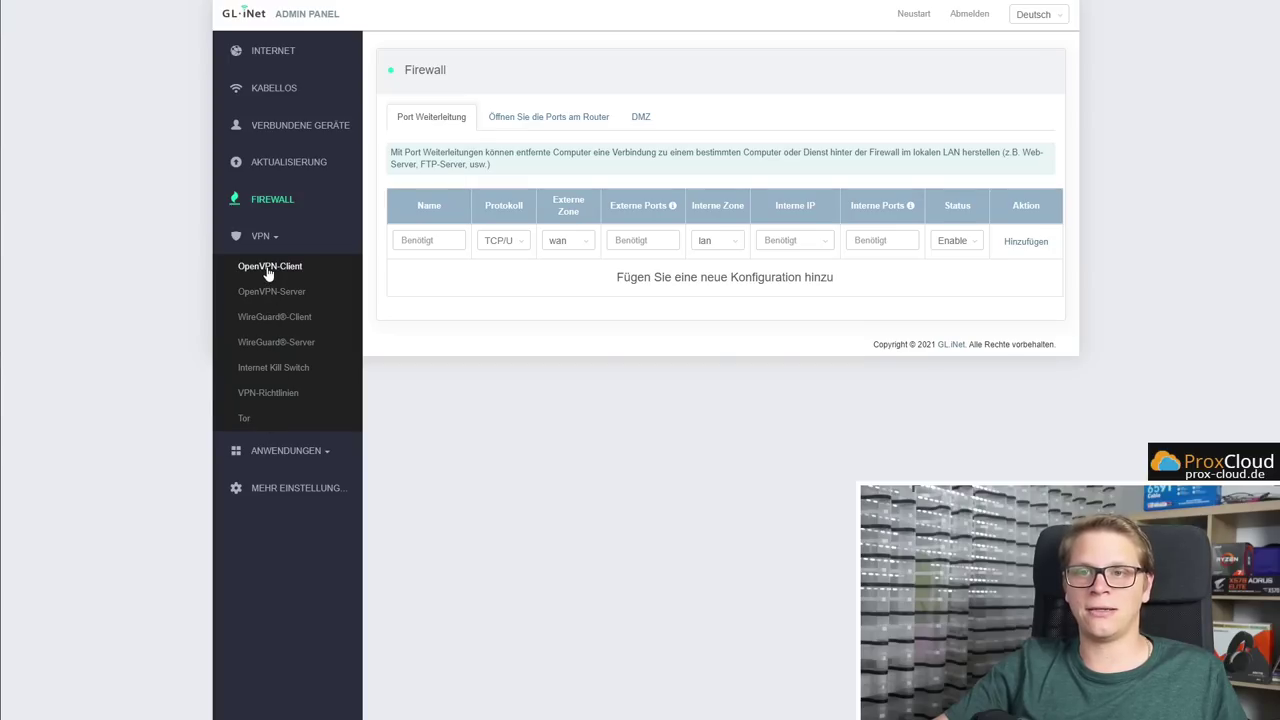
left_click(268, 268)
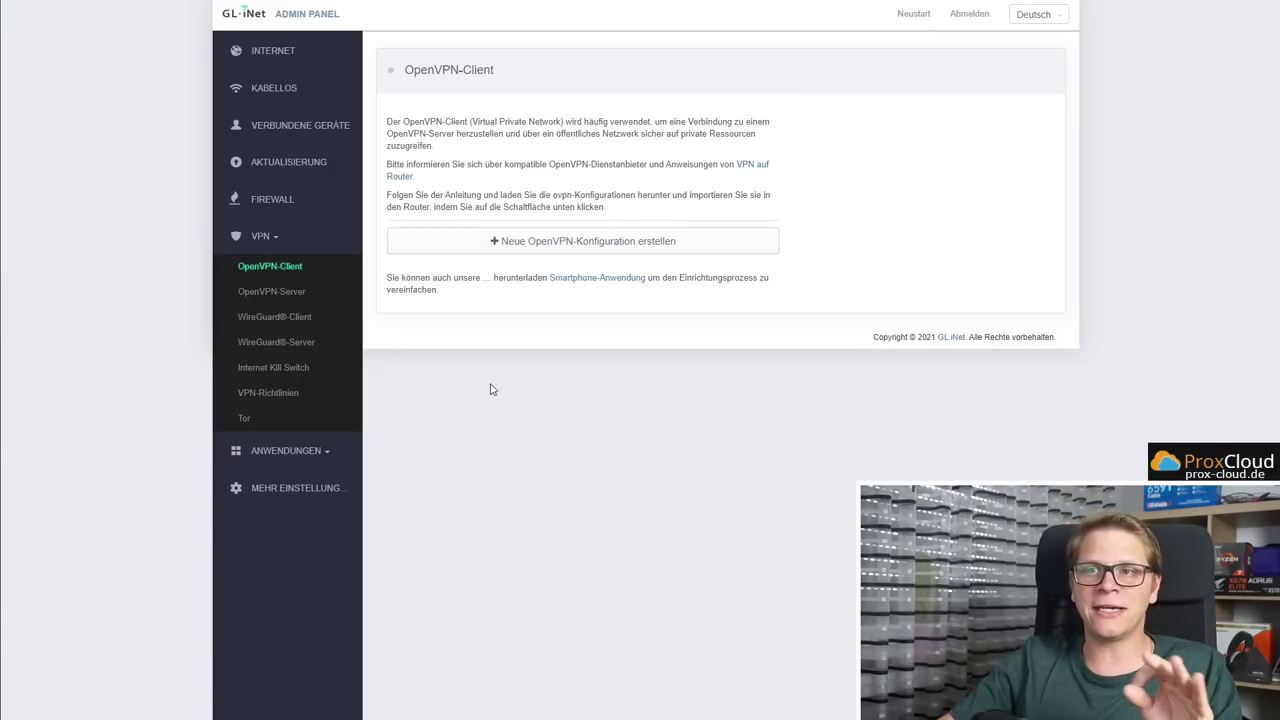
left_click(296, 324)
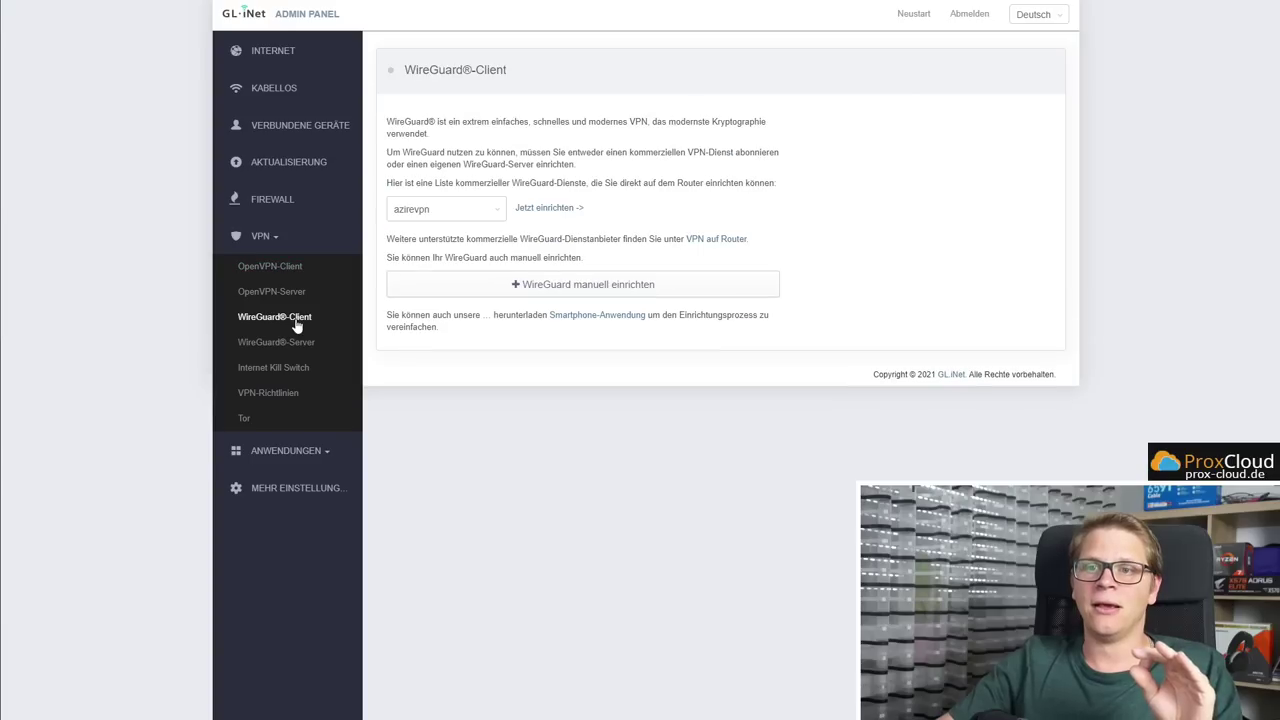
left_click(254, 424)
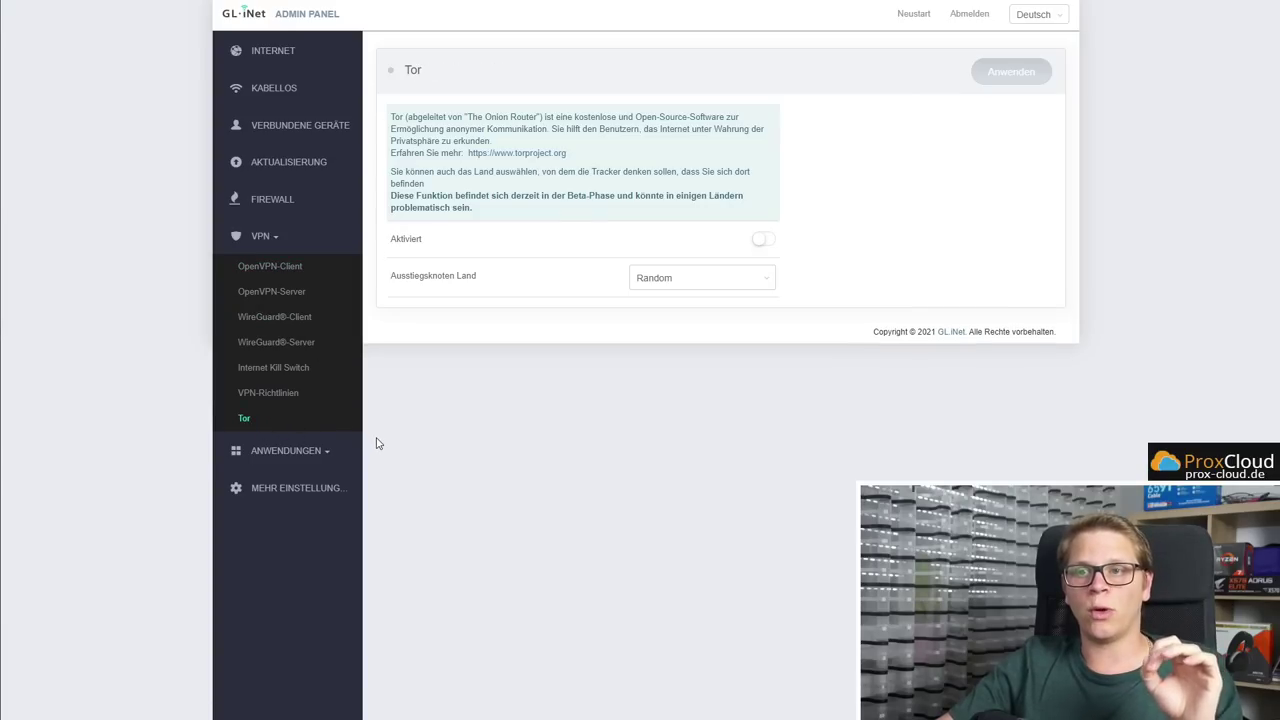
left_click(299, 276)
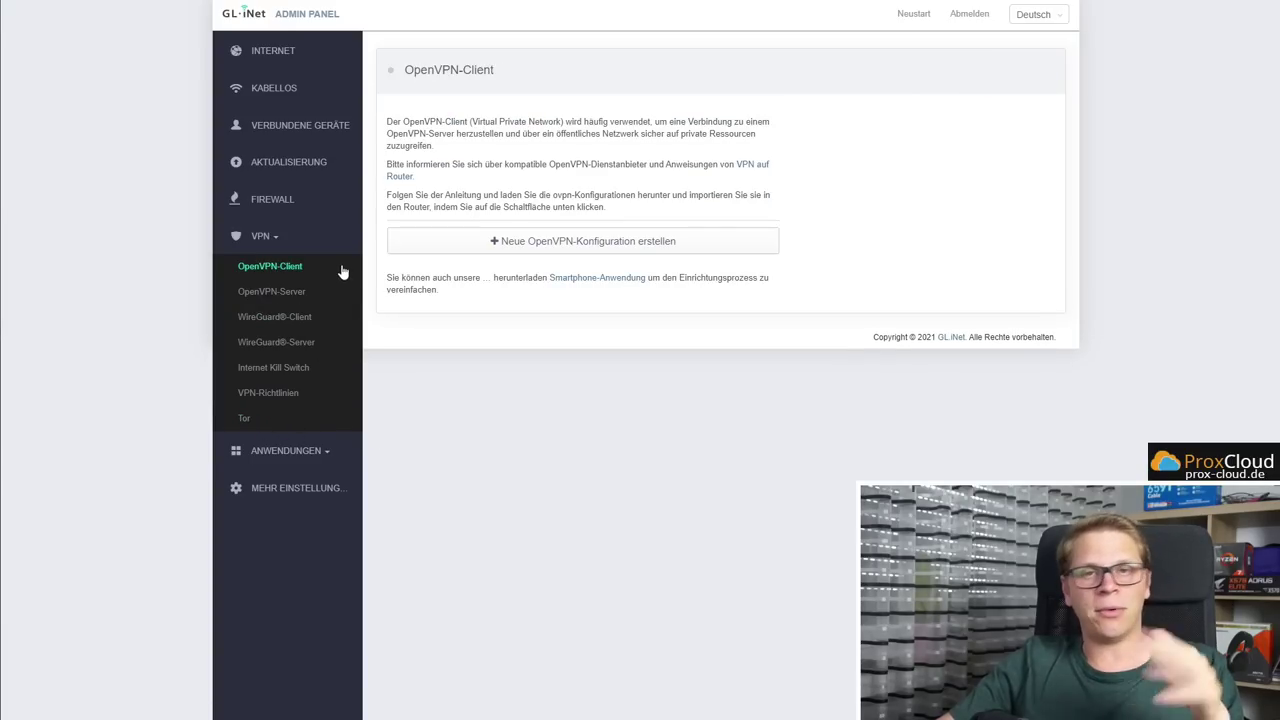
left_click(624, 249)
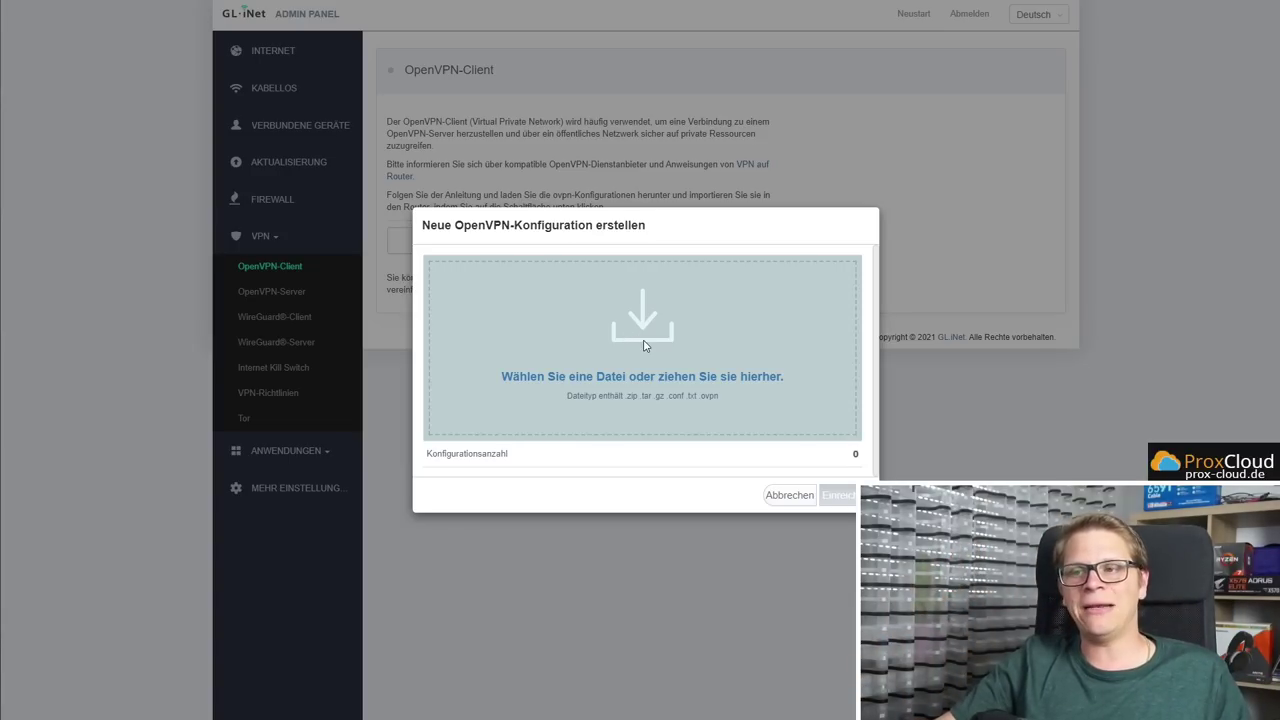
left_click_drag(699, 396, 731, 397)
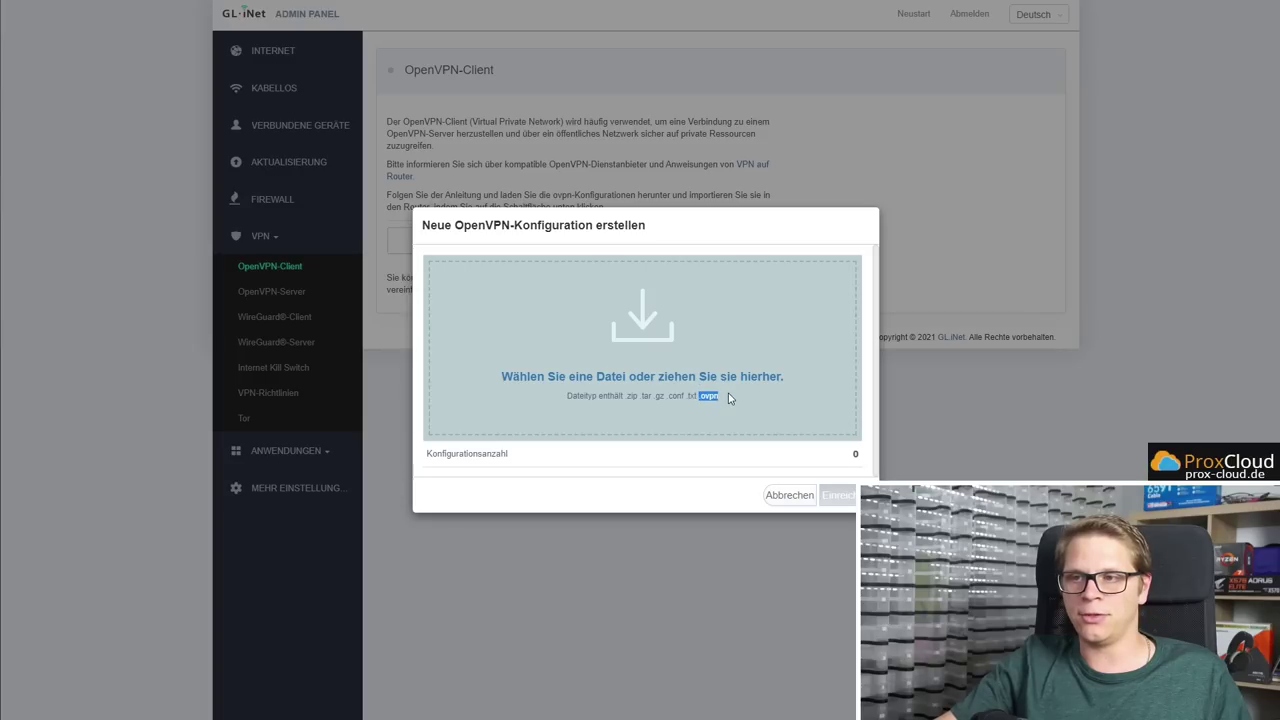
left_click(797, 499)
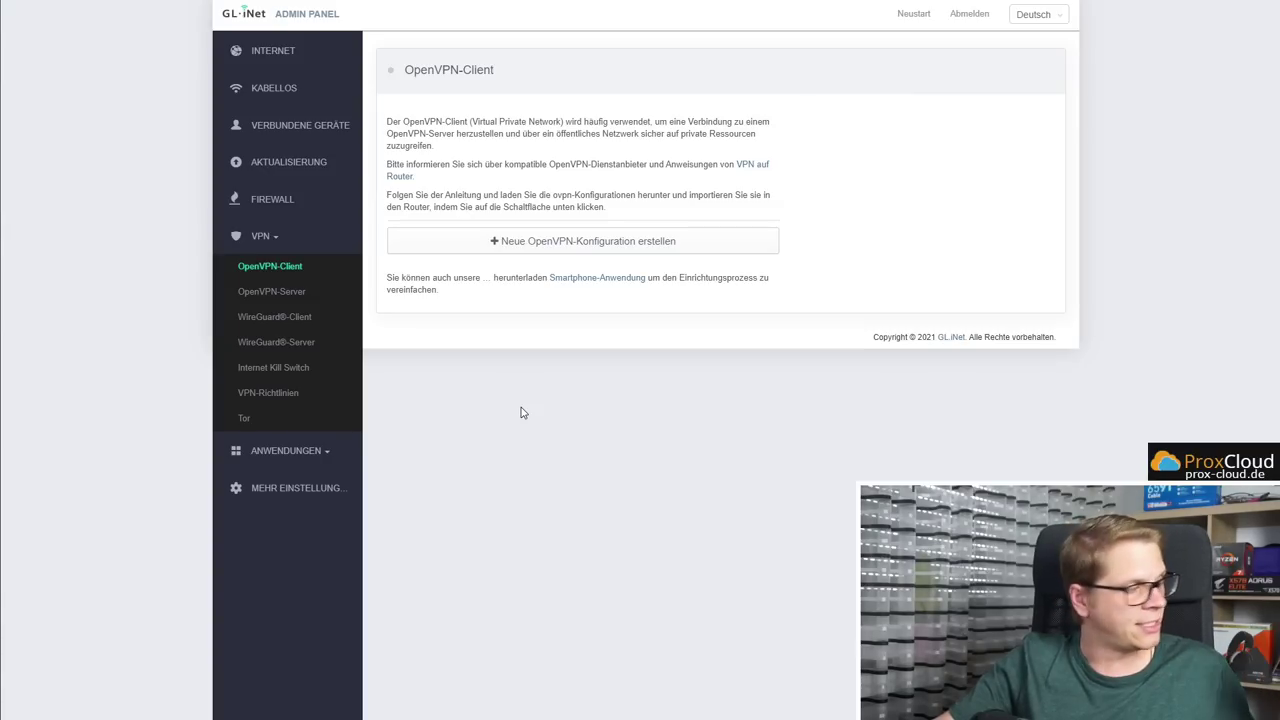
Go to the WireGuard-Client page, then to its Internet Kill Switch settings
left_click(306, 317)
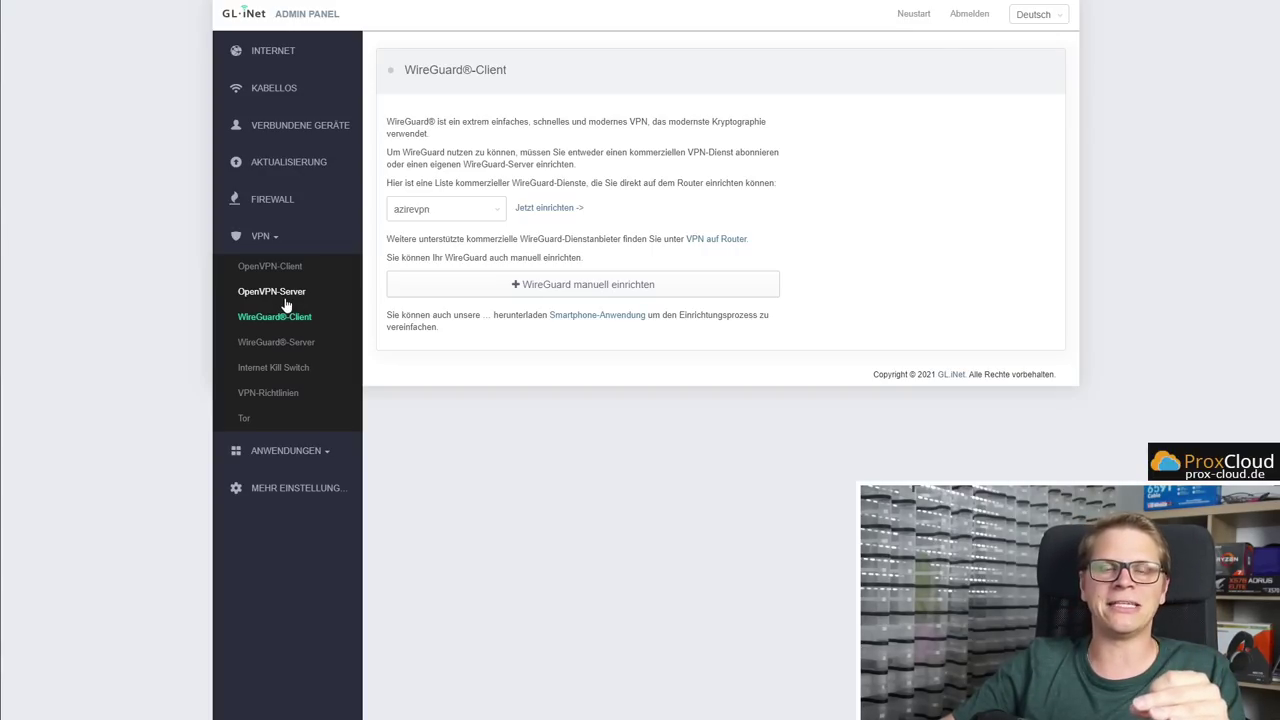
left_click(285, 376)
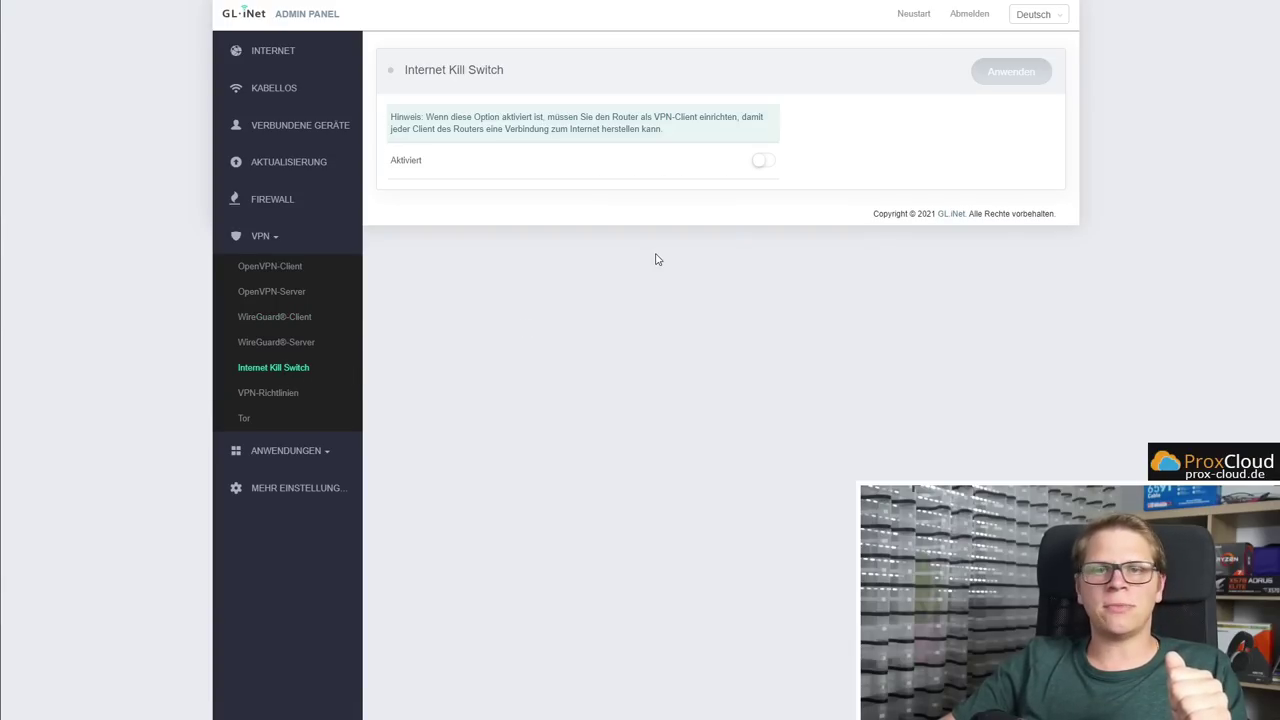
Toggle the kill switch's Aktiviert on and back off, then go to VPN-Richtlinien
left_click(763, 164)
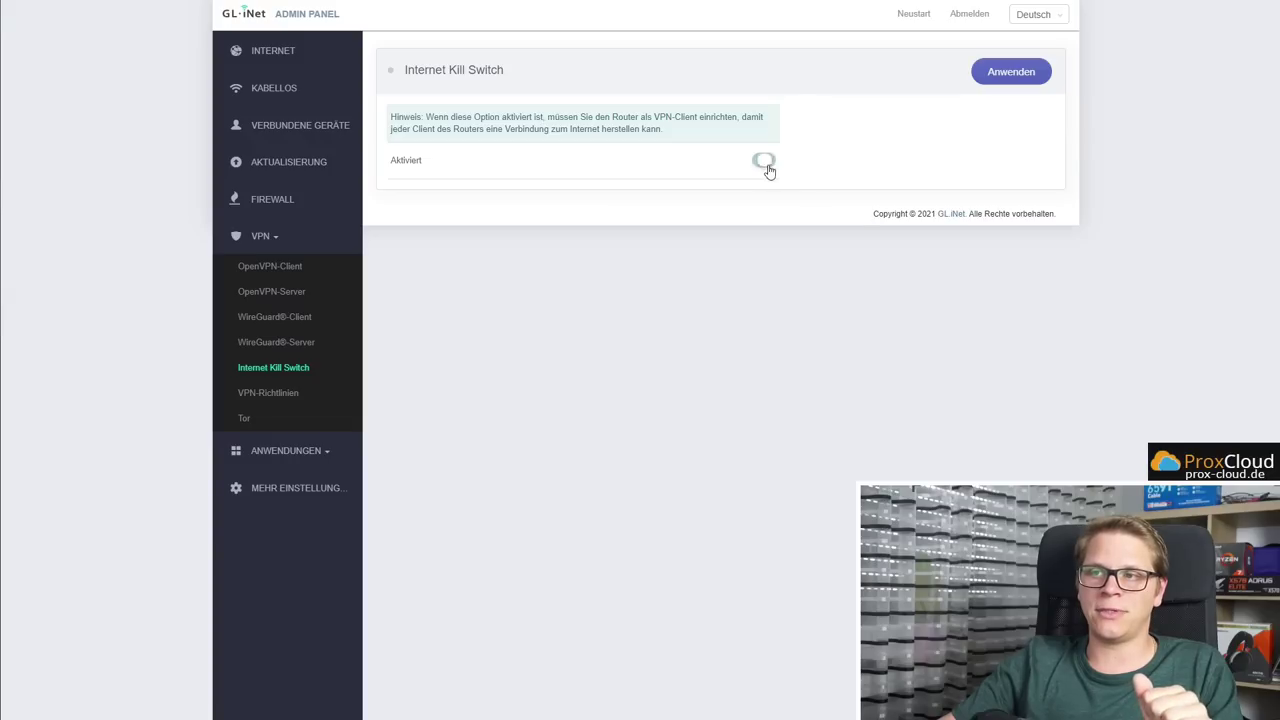
left_click(765, 162)
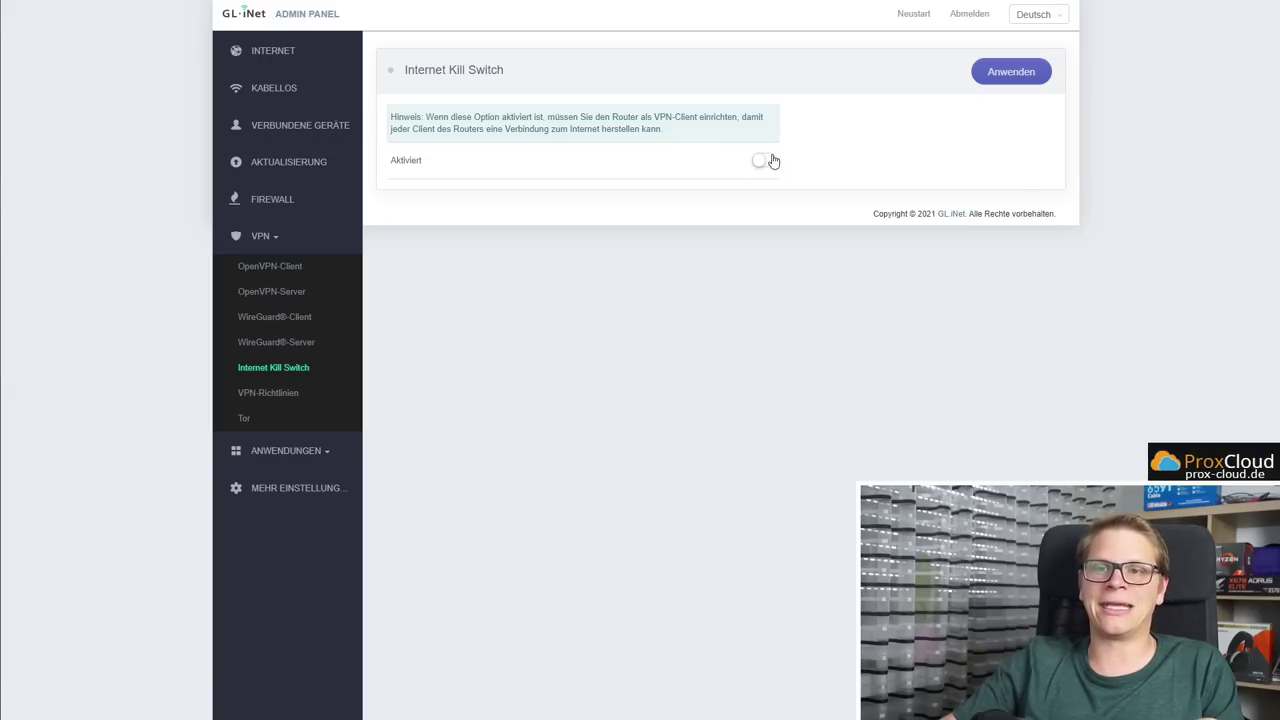
left_click(290, 396)
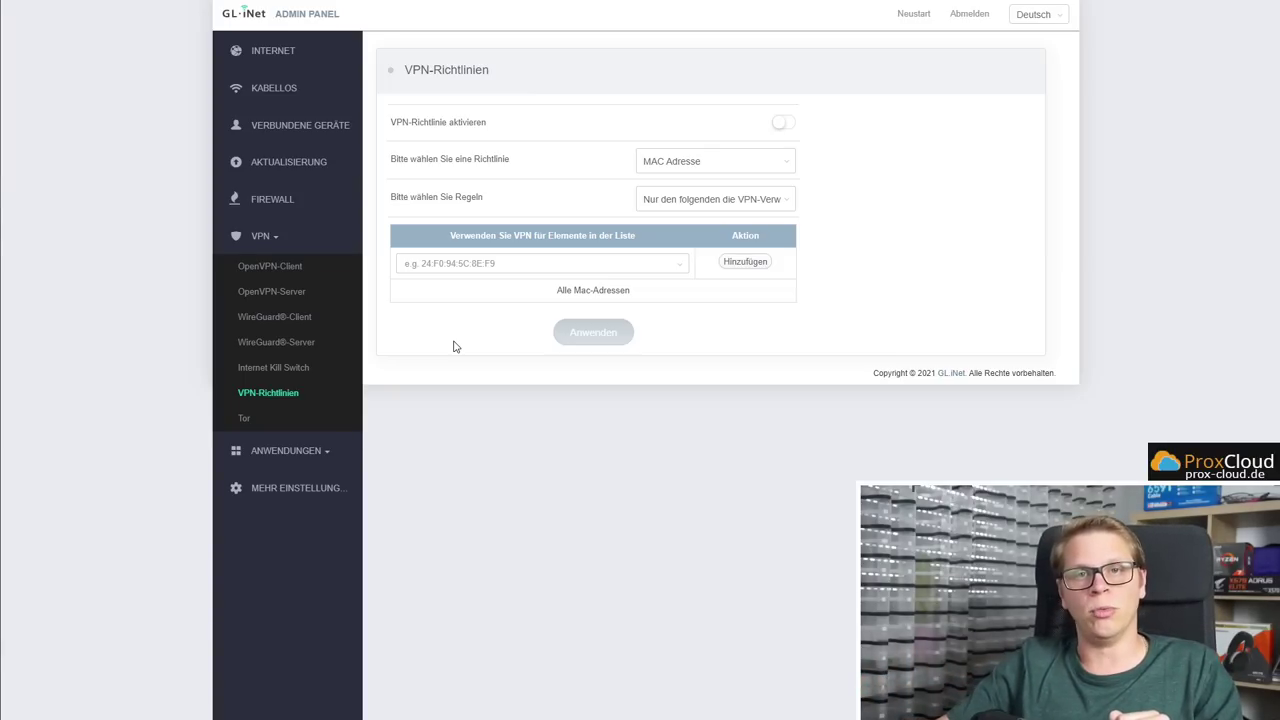
On the Tor page, choose Germany as the Ausstiegsknoten Land exit node country
left_click(246, 418)
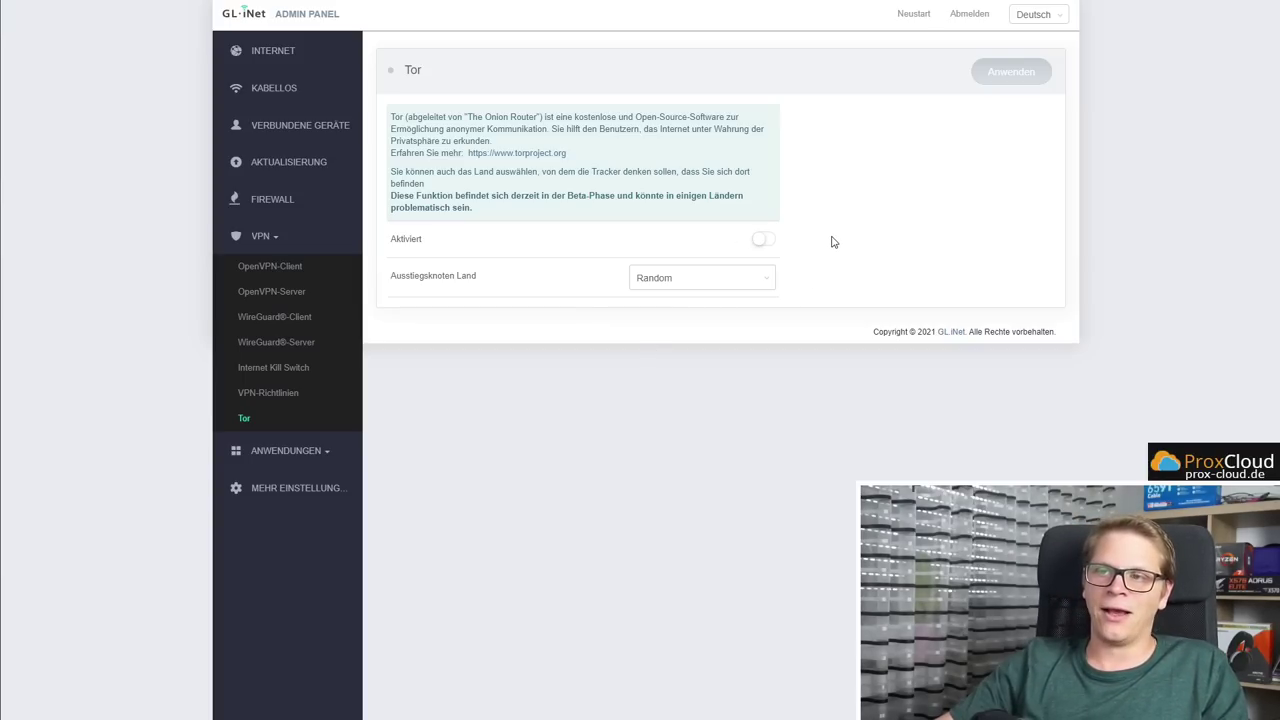
left_click(717, 283)
scroll(717, 406, "down", 5)
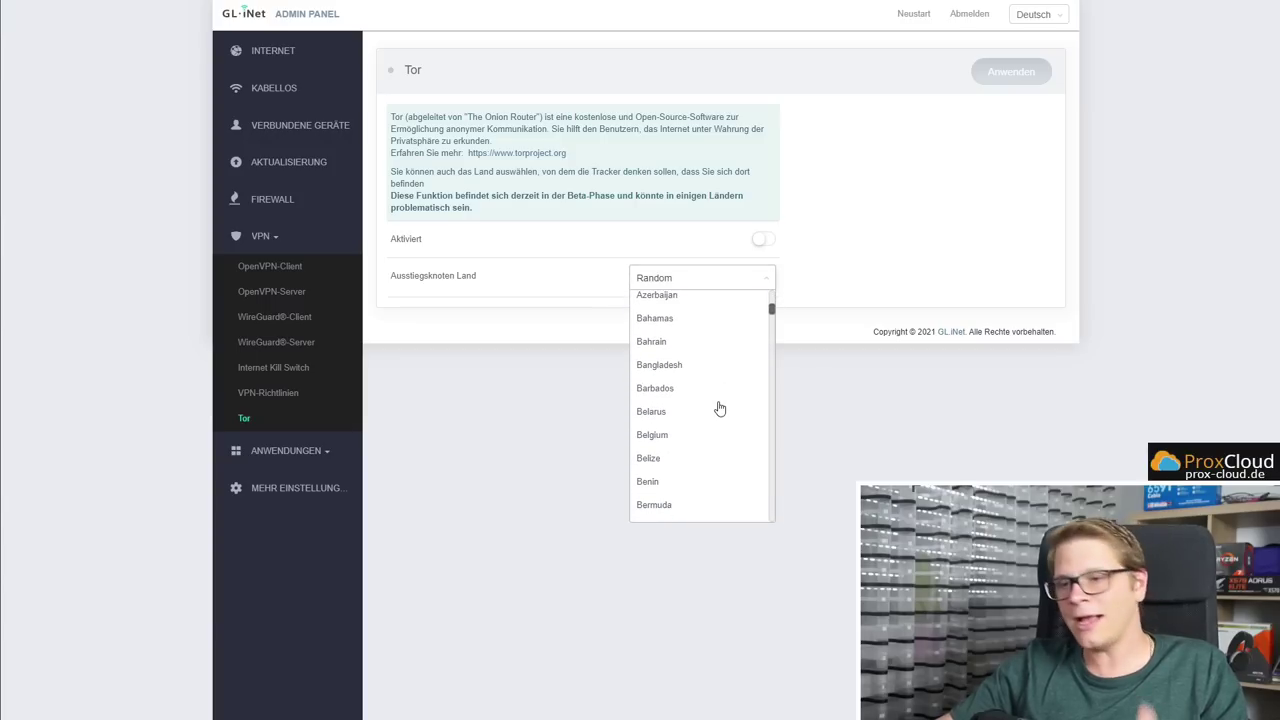
scroll(718, 415, "down", 2)
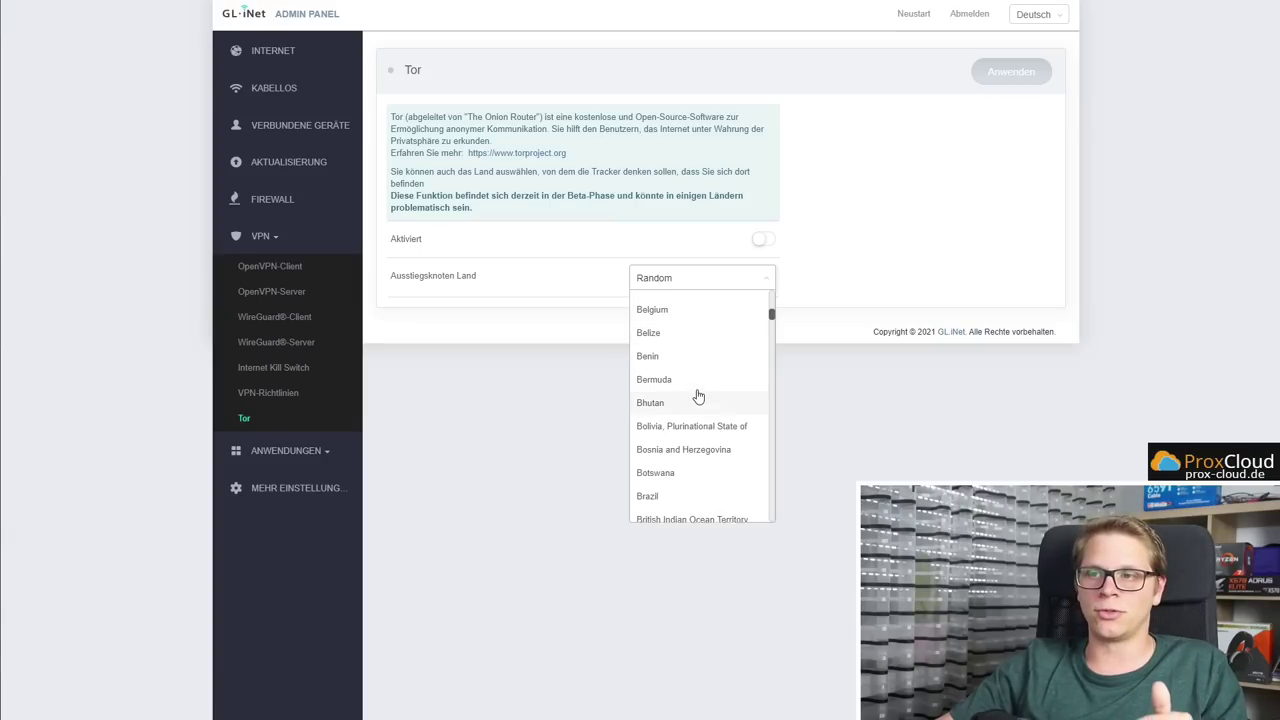
scroll(697, 397, "up", 7)
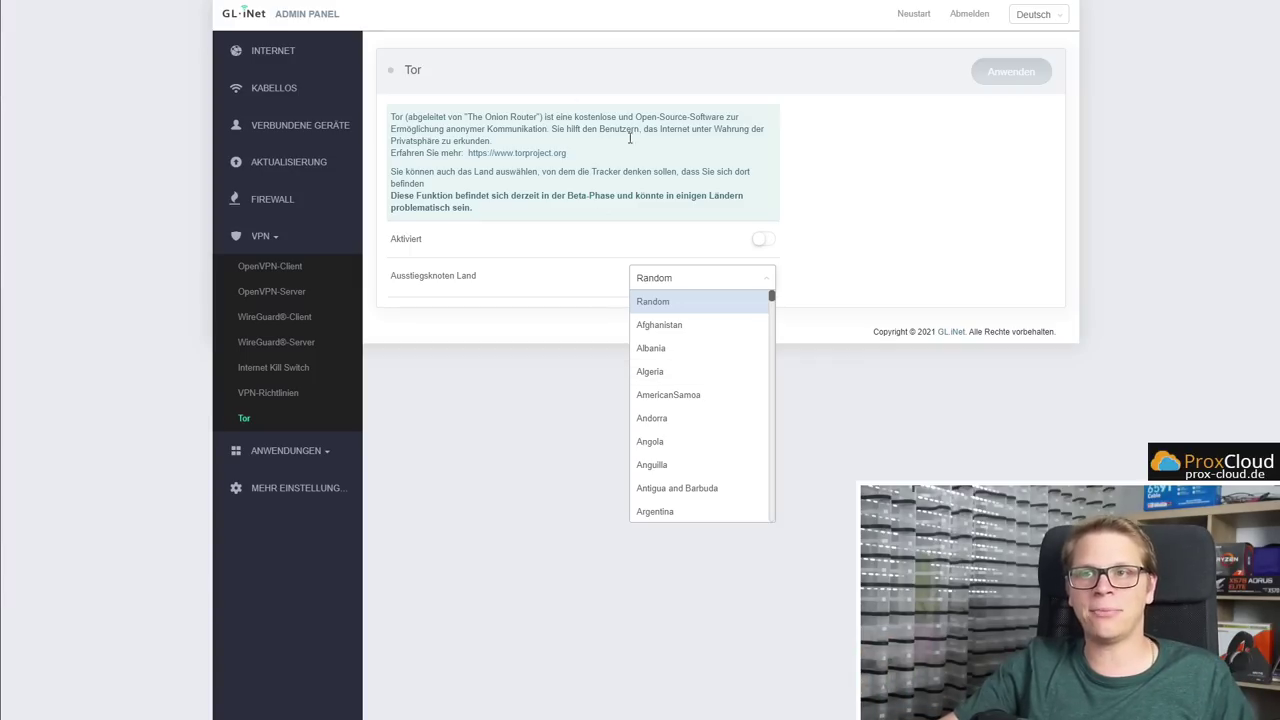
scroll(692, 390, "down", 5)
scroll(690, 390, "down", 10)
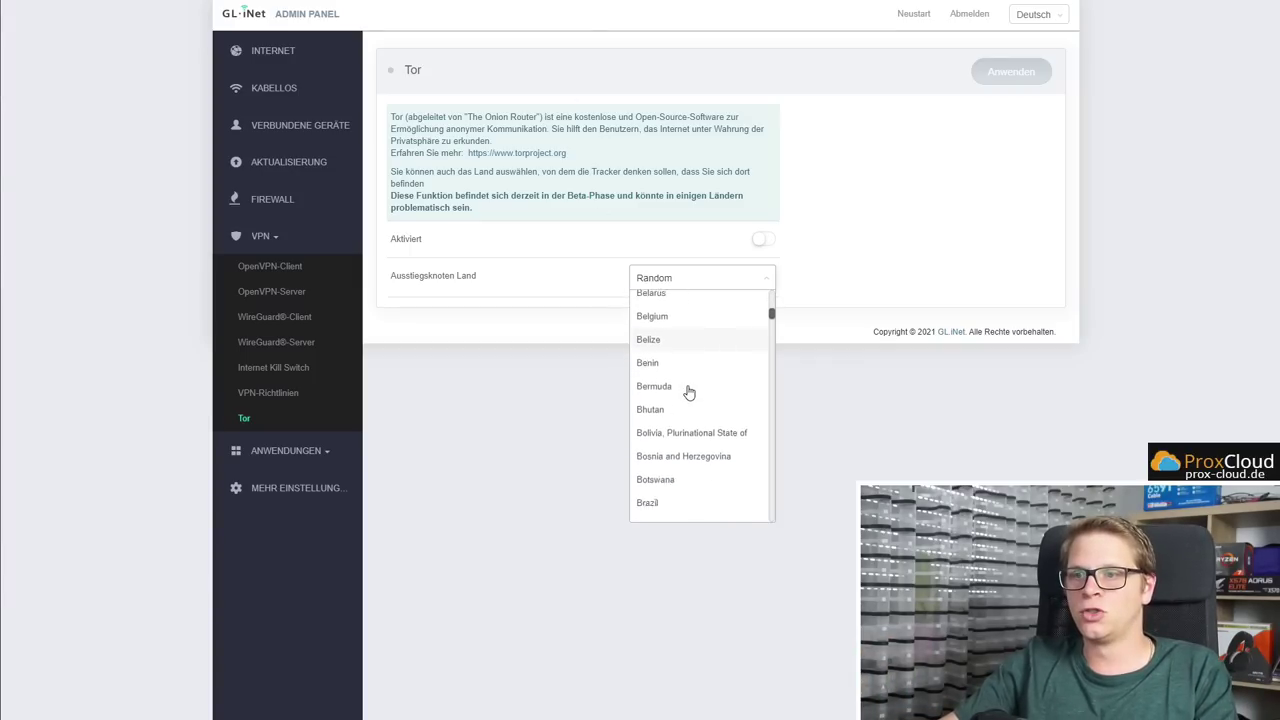
scroll(694, 385, "down", 5)
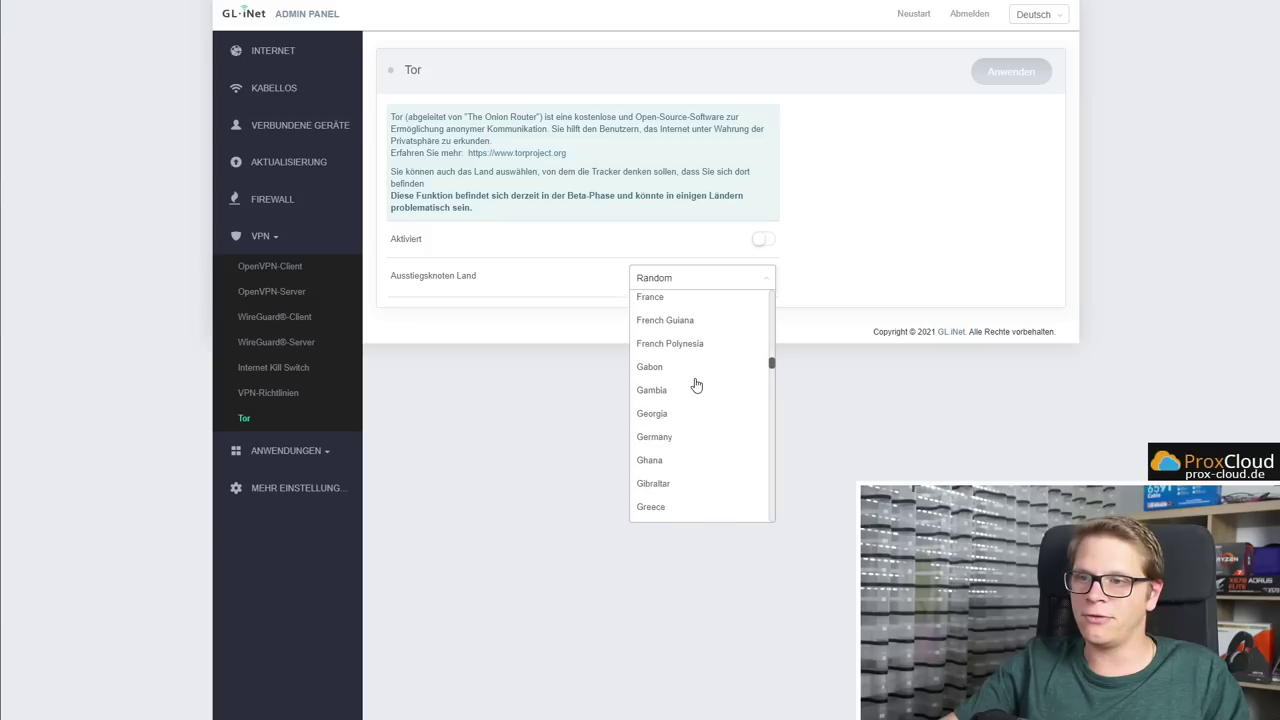
left_click(694, 437)
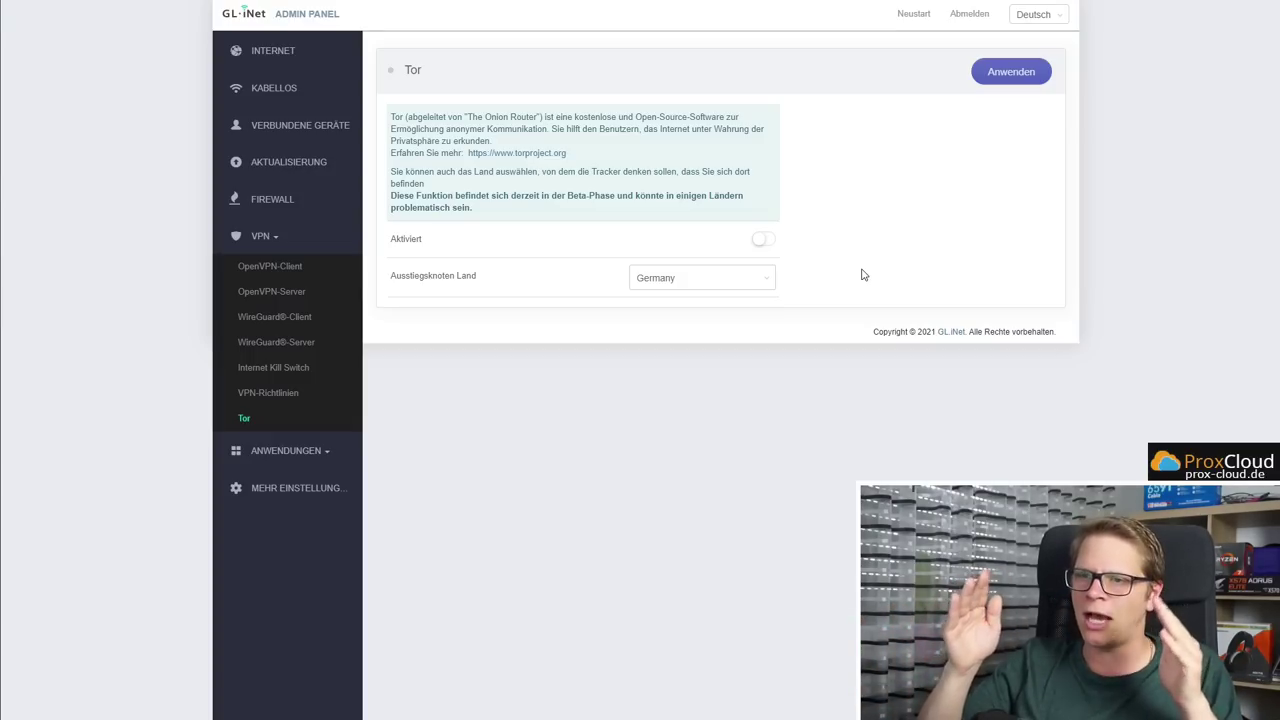
left_click(318, 449)
Browse Plug-Ins list pages 3 through 6, then go to the Dateiaustausch page
left_click(278, 306)
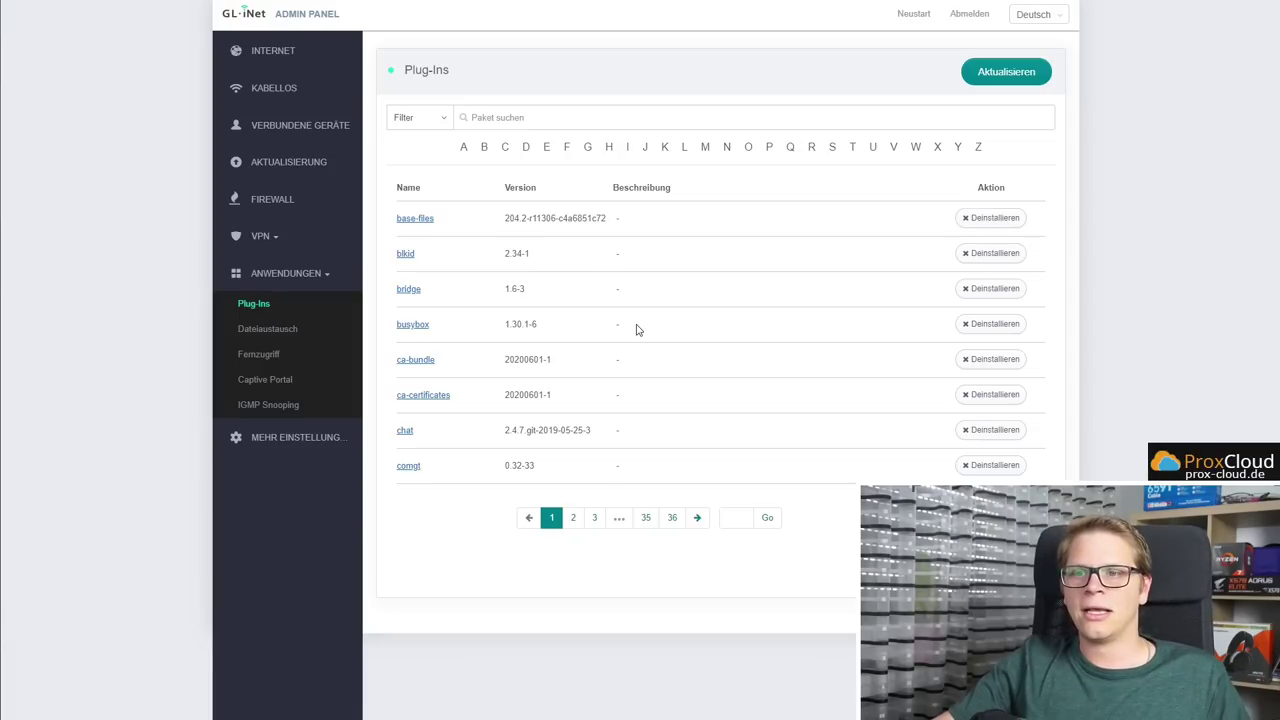
left_click(591, 518)
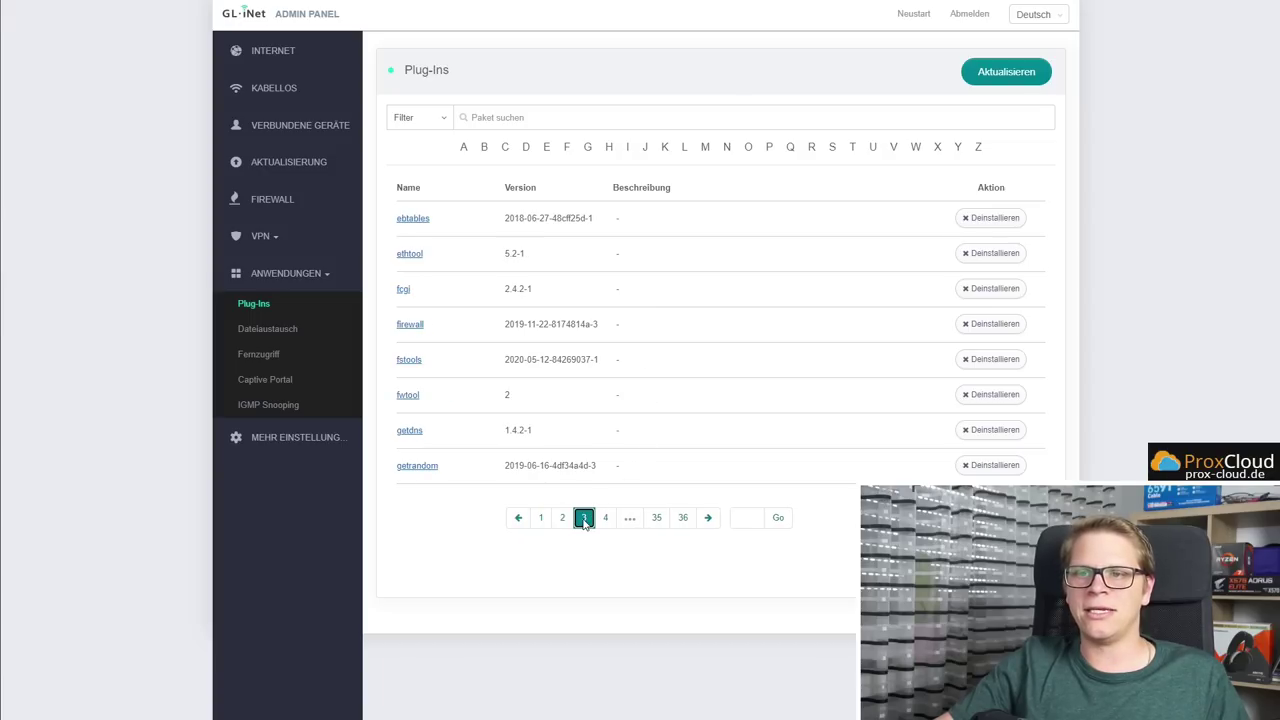
left_click(605, 519)
left_click(615, 519)
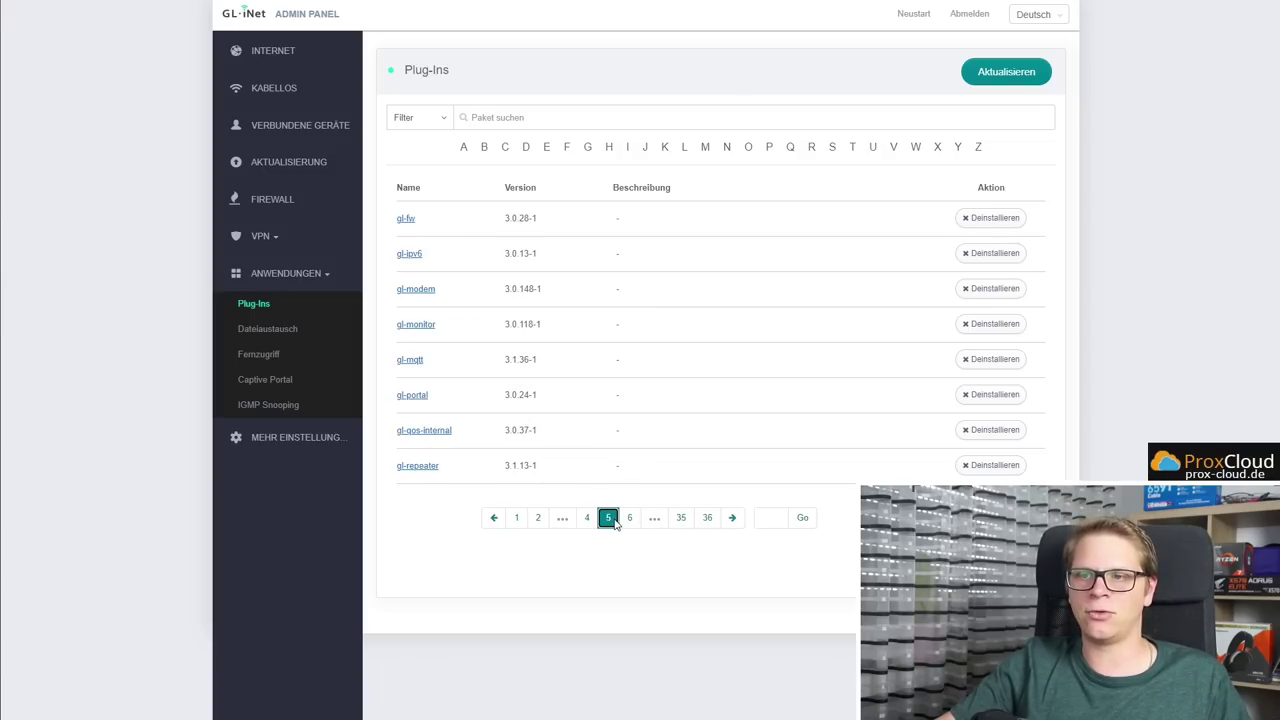
left_click(629, 518)
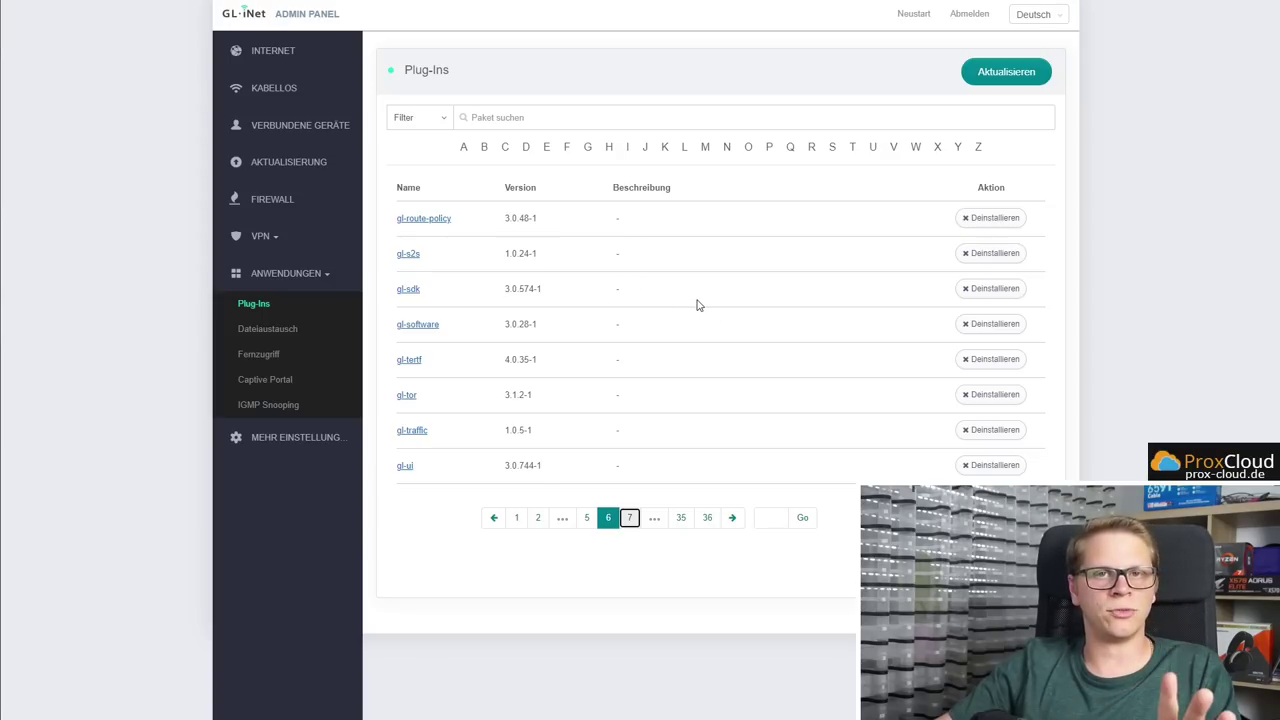
left_click(289, 330)
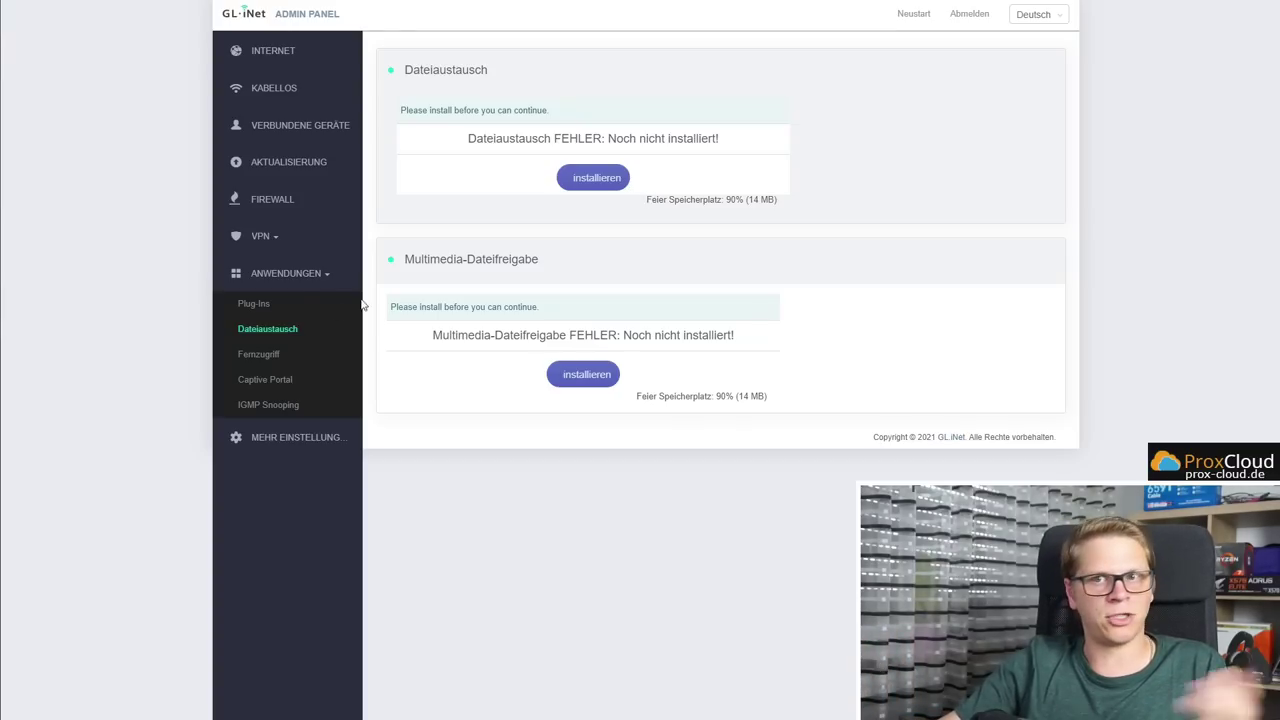
Go to the Fernzugriff page under Anwendungen
left_click(236, 360)
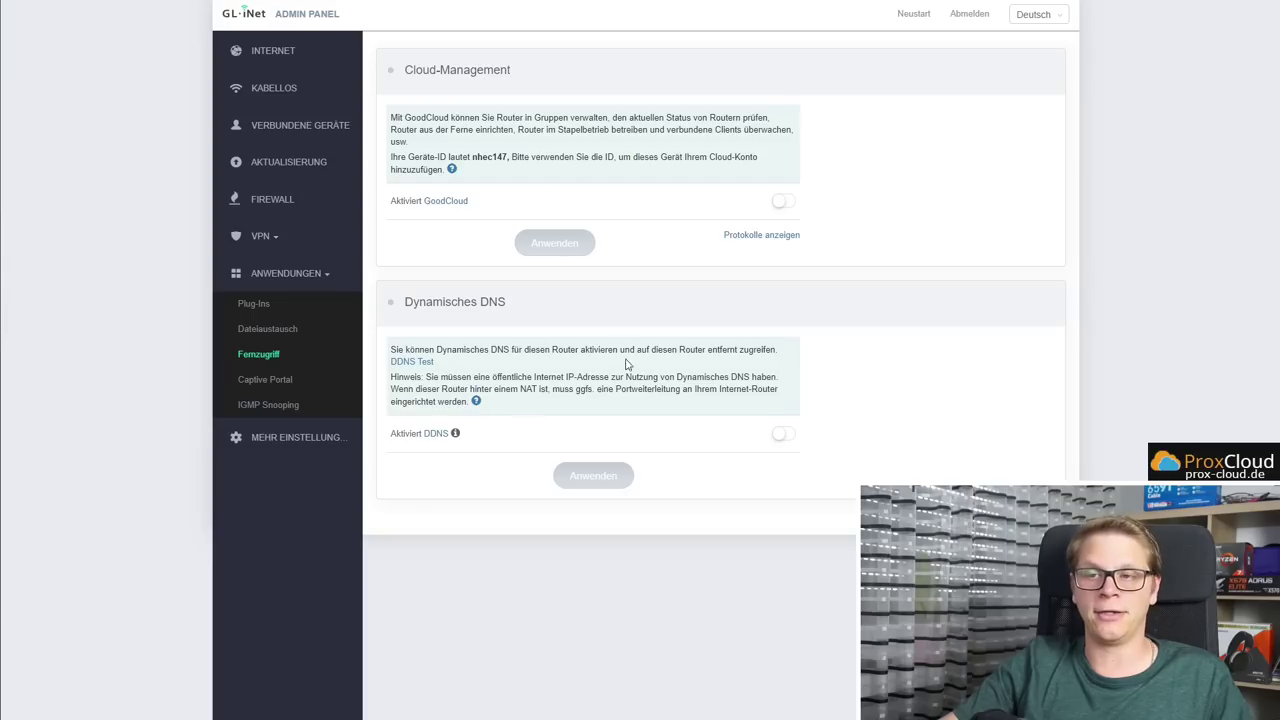
Highlight and deselect the Dynamisches DNS heading
triple_click(533, 305)
left_click(588, 302)
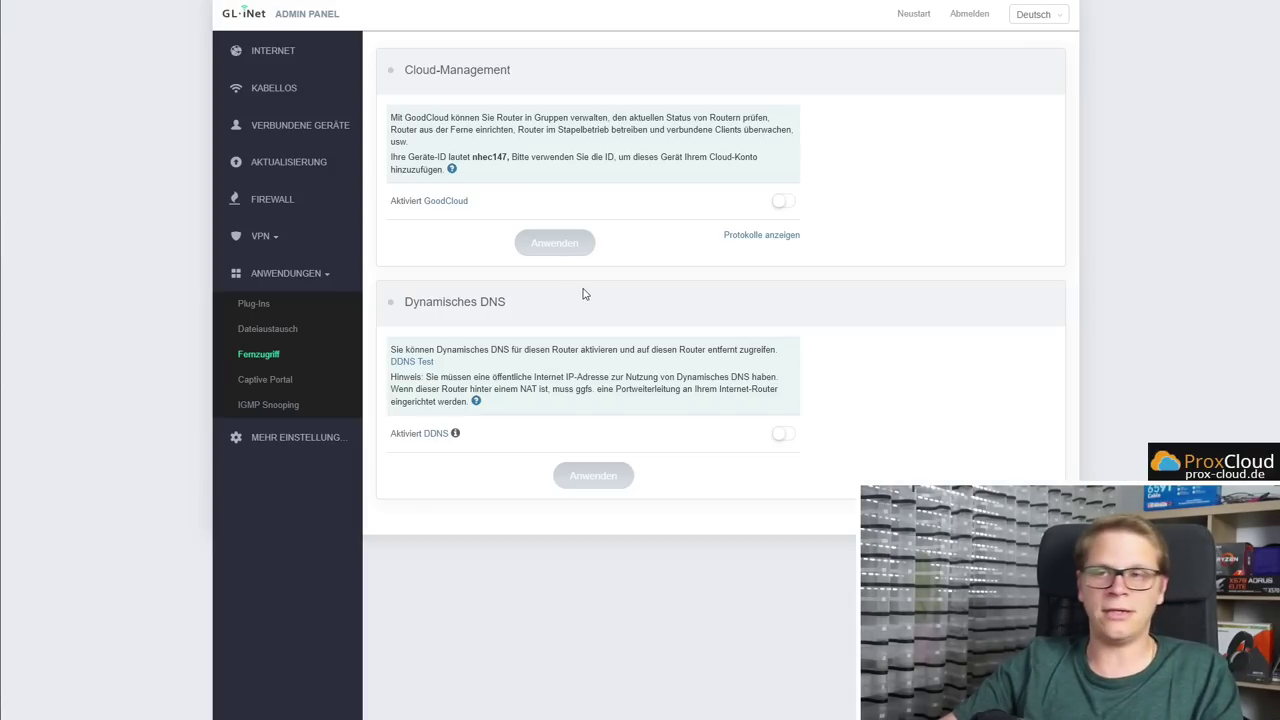
left_click_drag(409, 300, 497, 302)
left_click(553, 310)
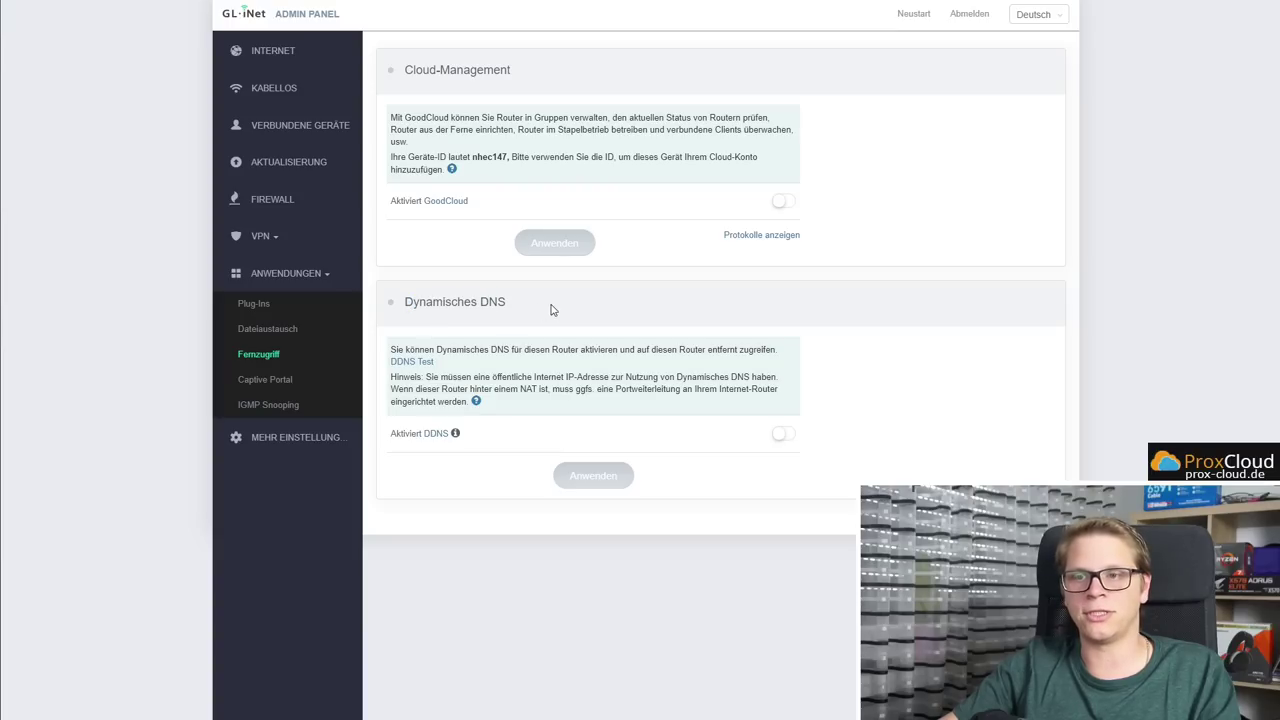
Toggle dynamic DNS and the HTTPS remote access switches, leaving DDNS deactivated
left_click(786, 438)
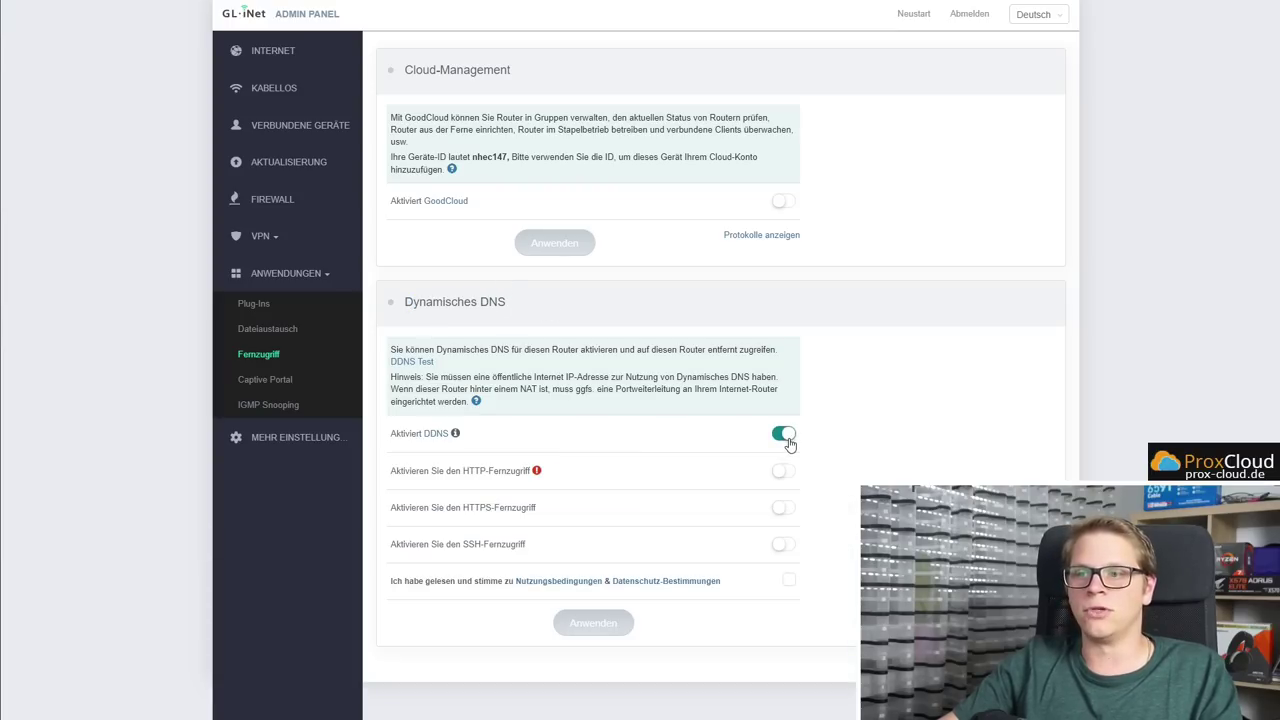
left_click(784, 510)
left_click(784, 546)
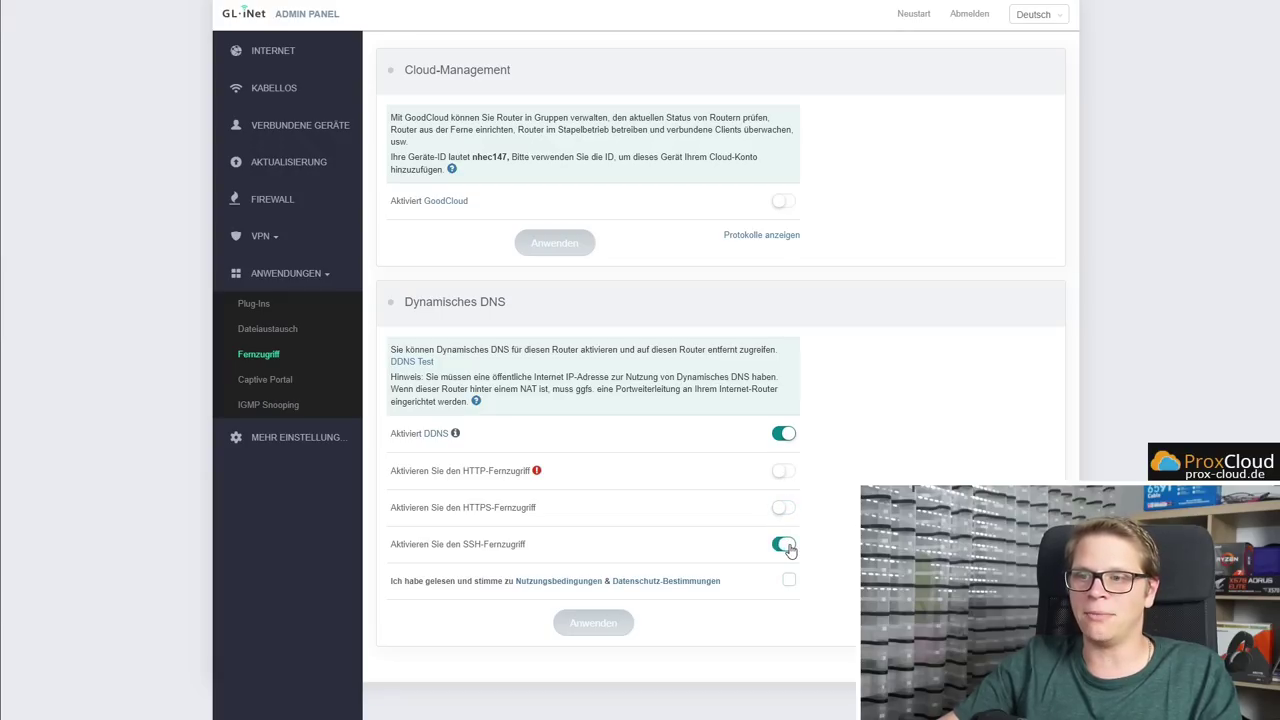
left_click(783, 436)
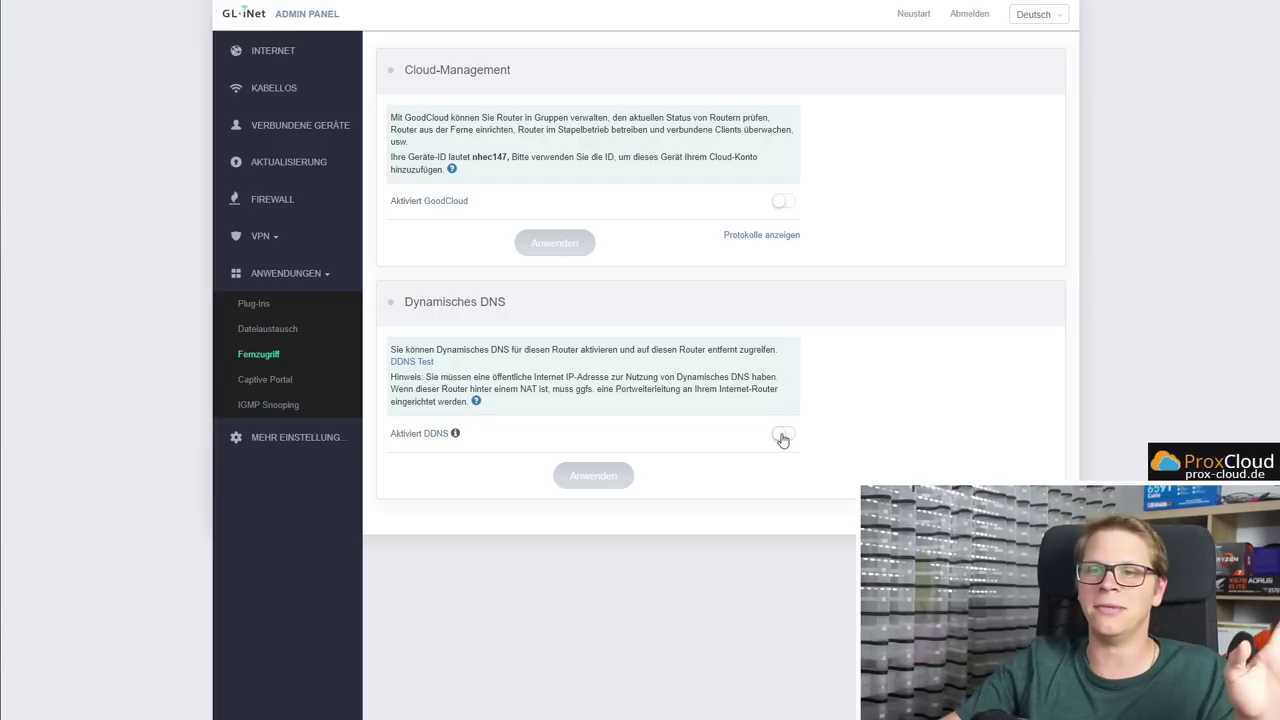
left_click(282, 379)
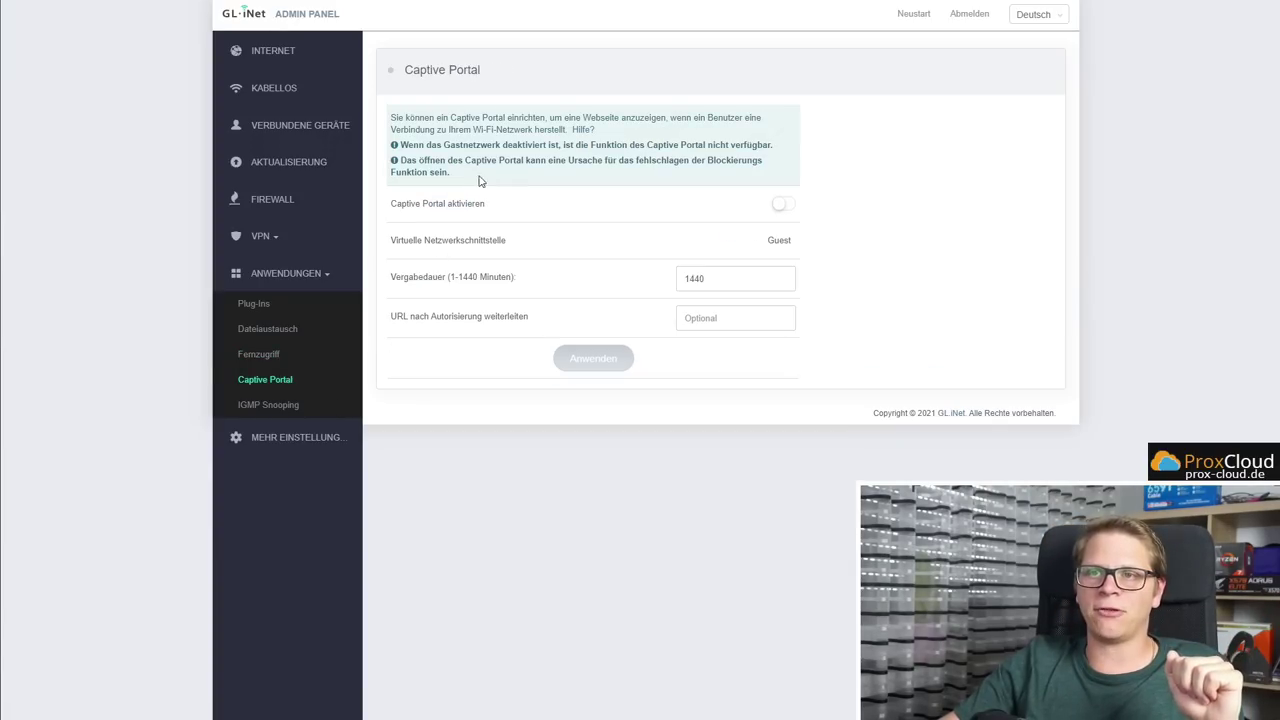
Highlight the Captive Portal title and 1440 lease value, then go to IGMP Snooping
left_click_drag(482, 72, 405, 72)
left_click(510, 85)
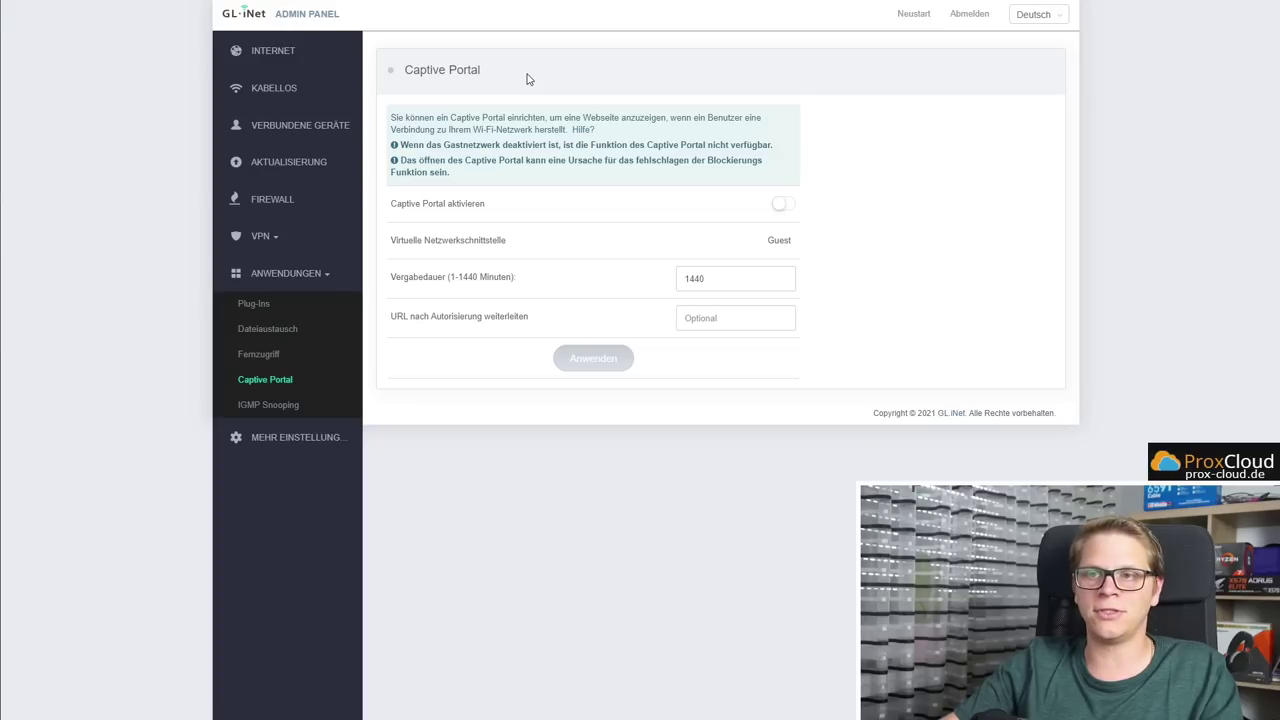
left_click(717, 277)
left_click_drag(717, 277, 663, 283)
left_click(920, 292)
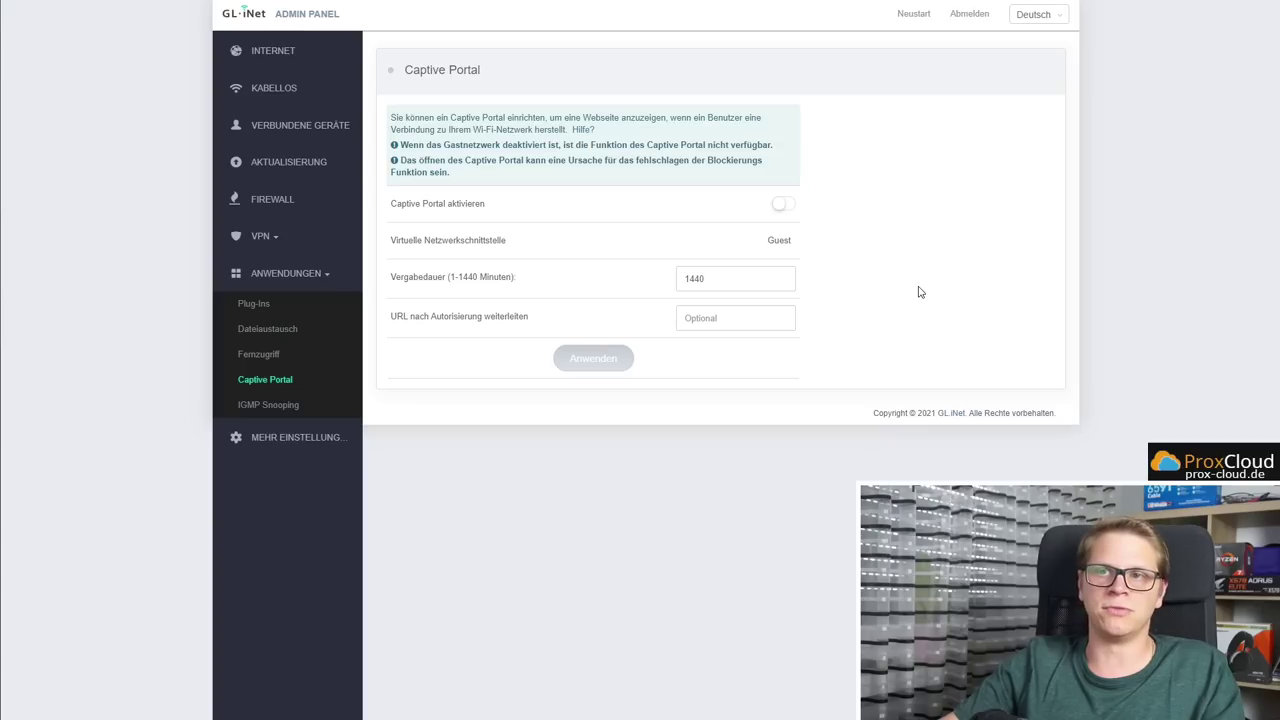
left_click(268, 405)
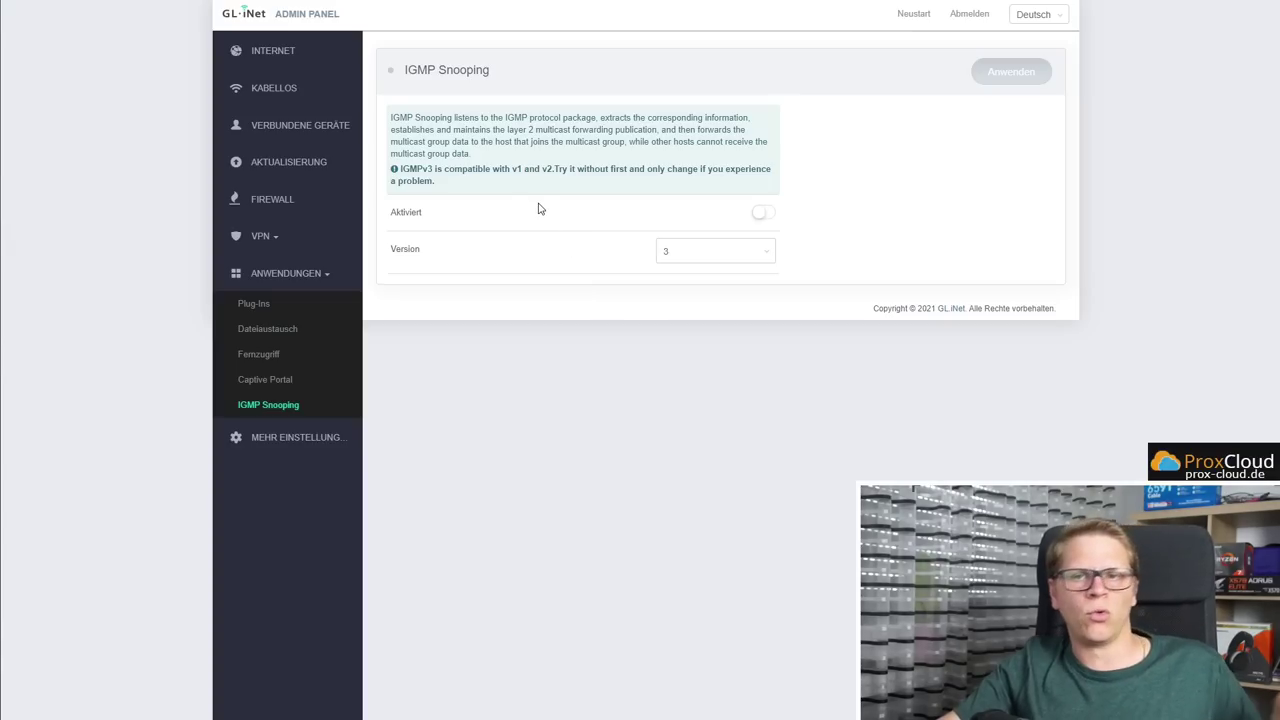
Expand MEHR EINSTELLUNGEN, view Admin Passwort, then go to LAN IP-ADRESSE
left_click(295, 437)
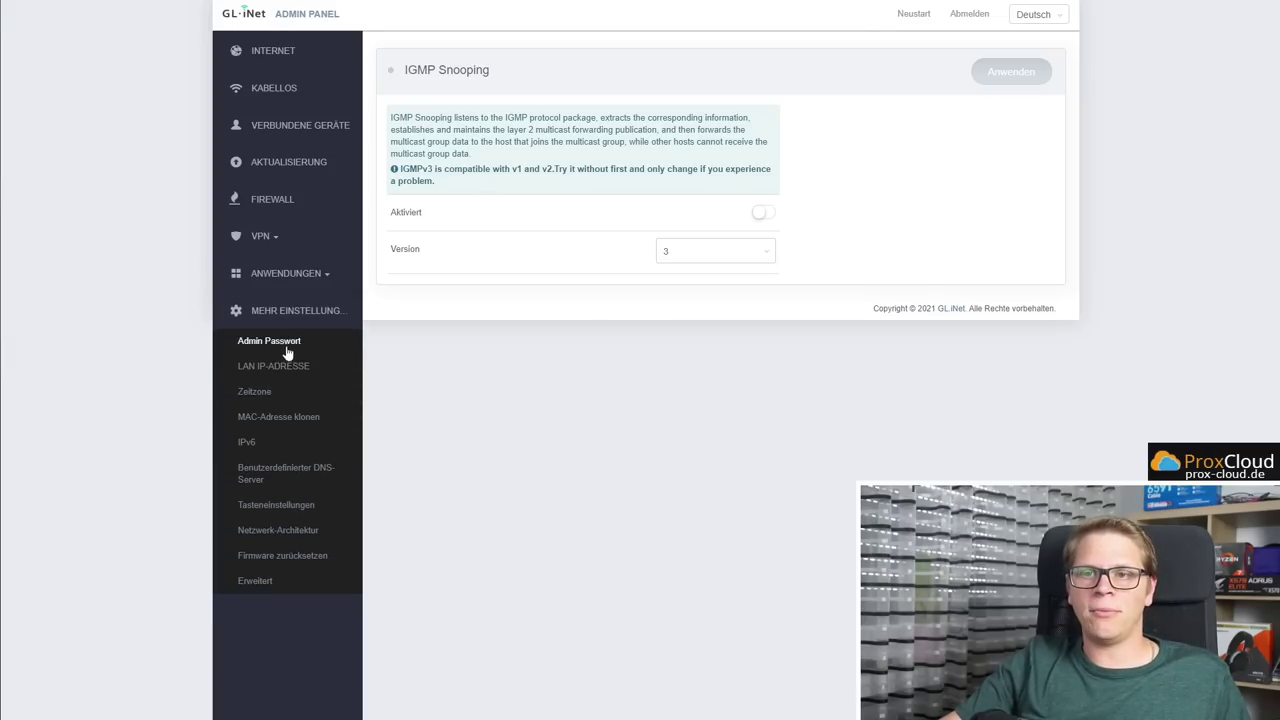
left_click(287, 350)
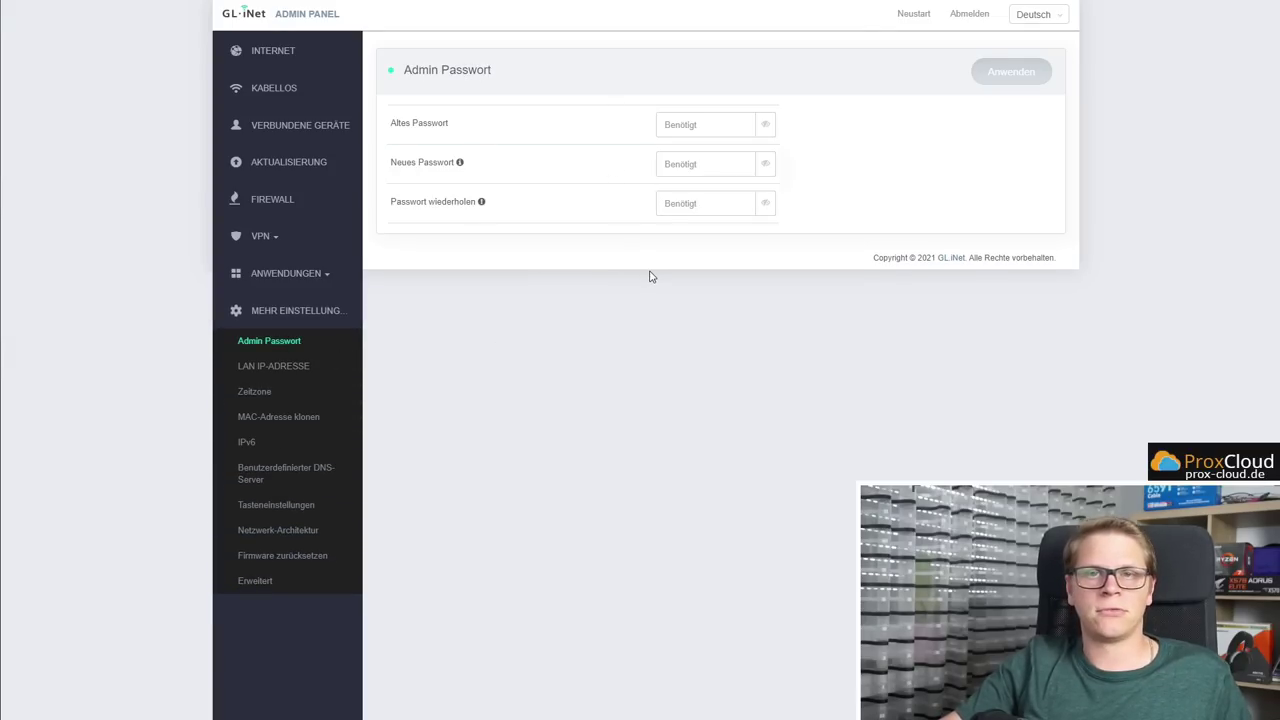
left_click(261, 368)
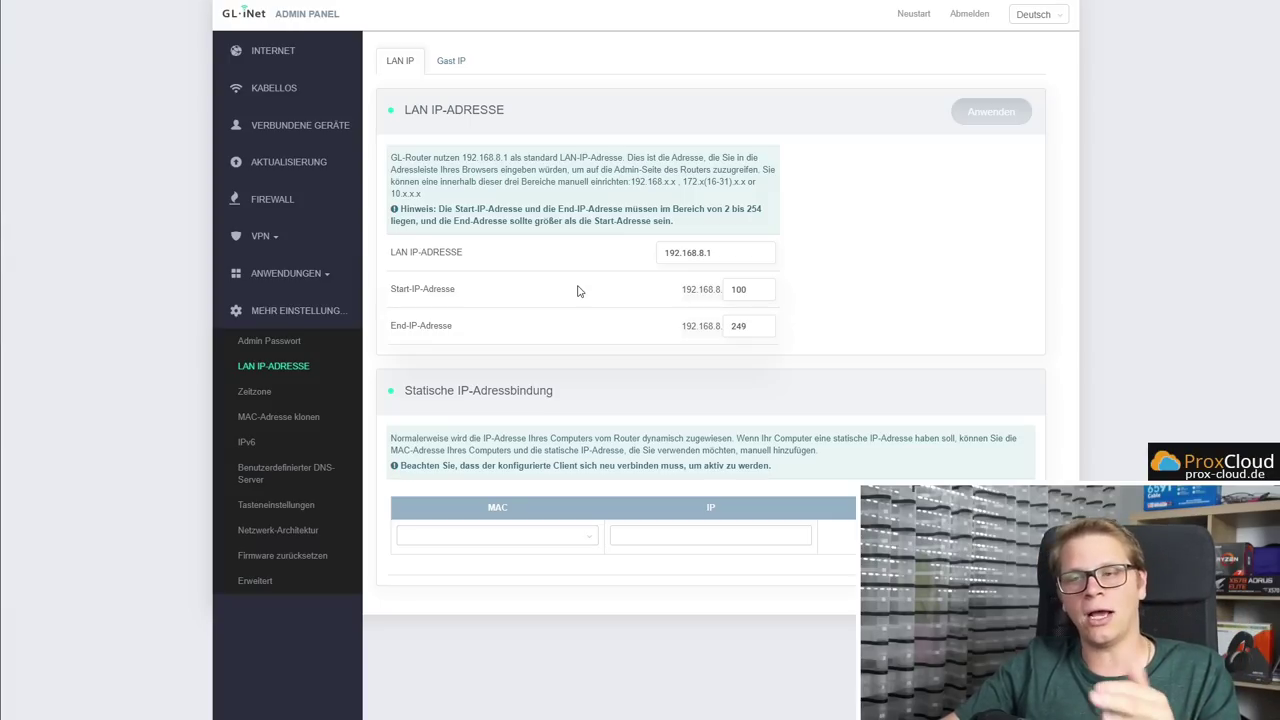
Check the LAN IP 192.168.8.1 and the guest IP 192.168.9.1
left_click_drag(729, 250, 648, 255)
left_click(866, 274)
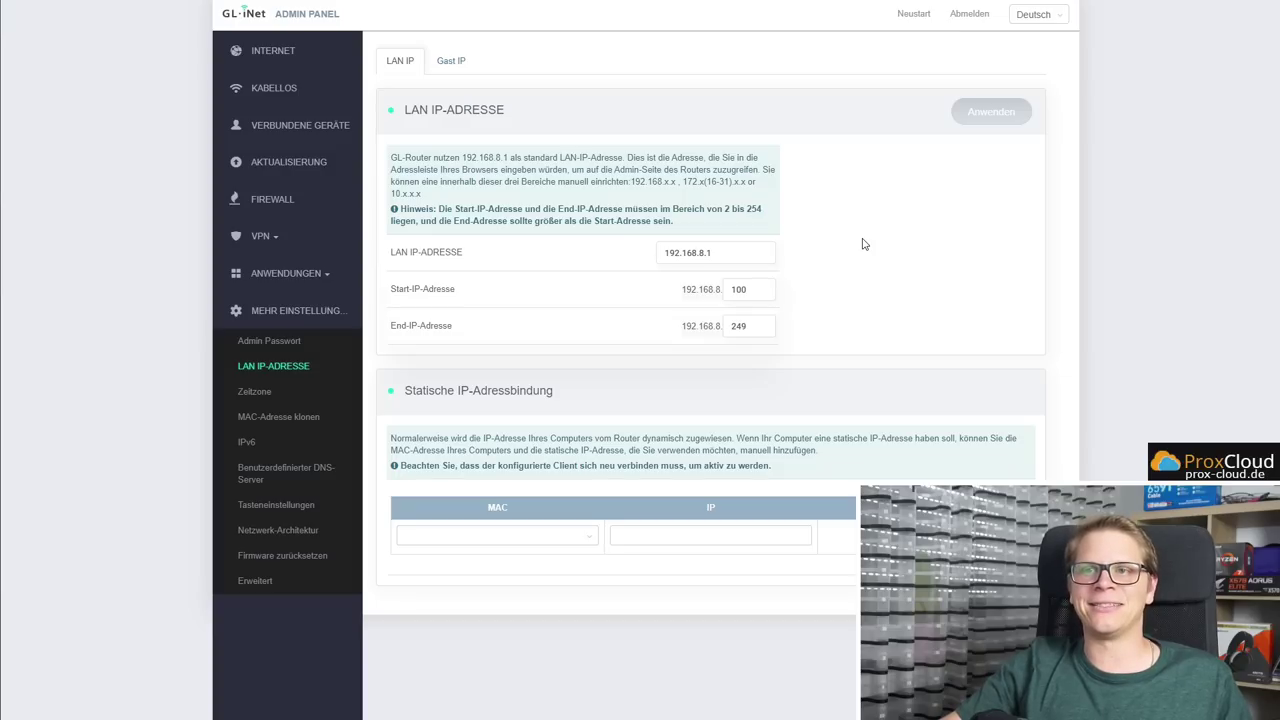
left_click(451, 60)
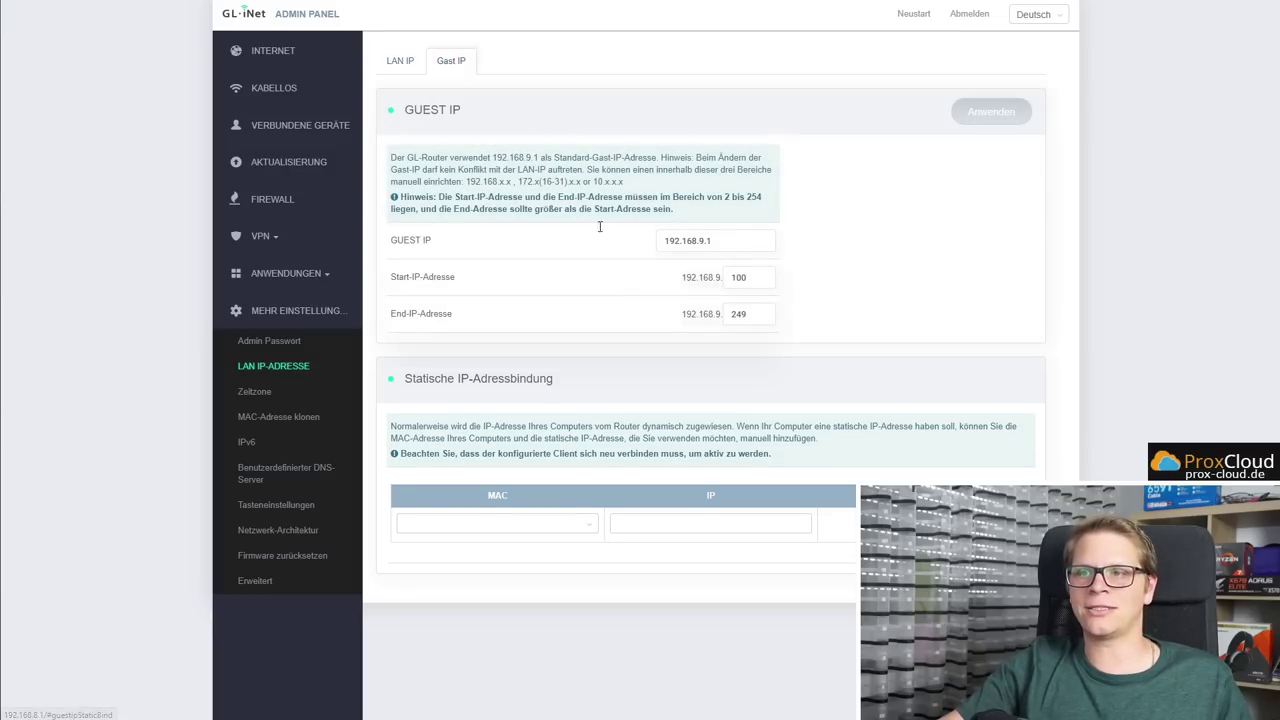
left_click_drag(745, 240, 568, 245)
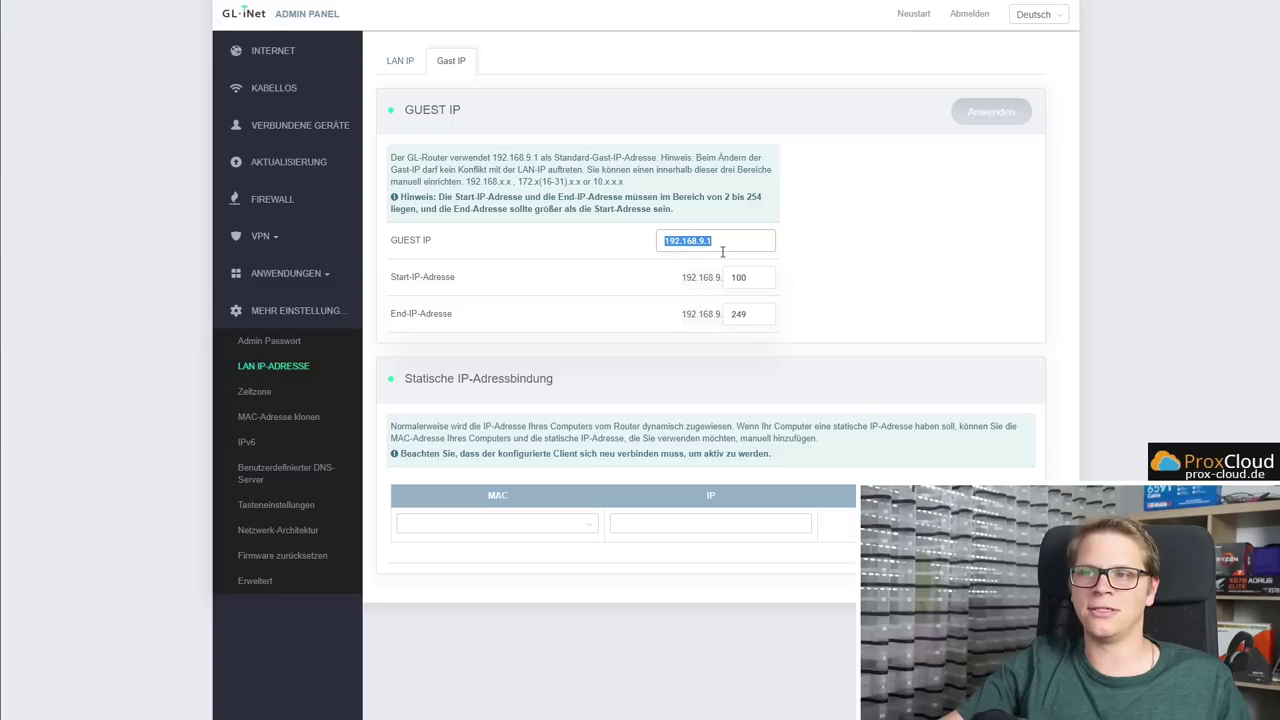
left_click(875, 264)
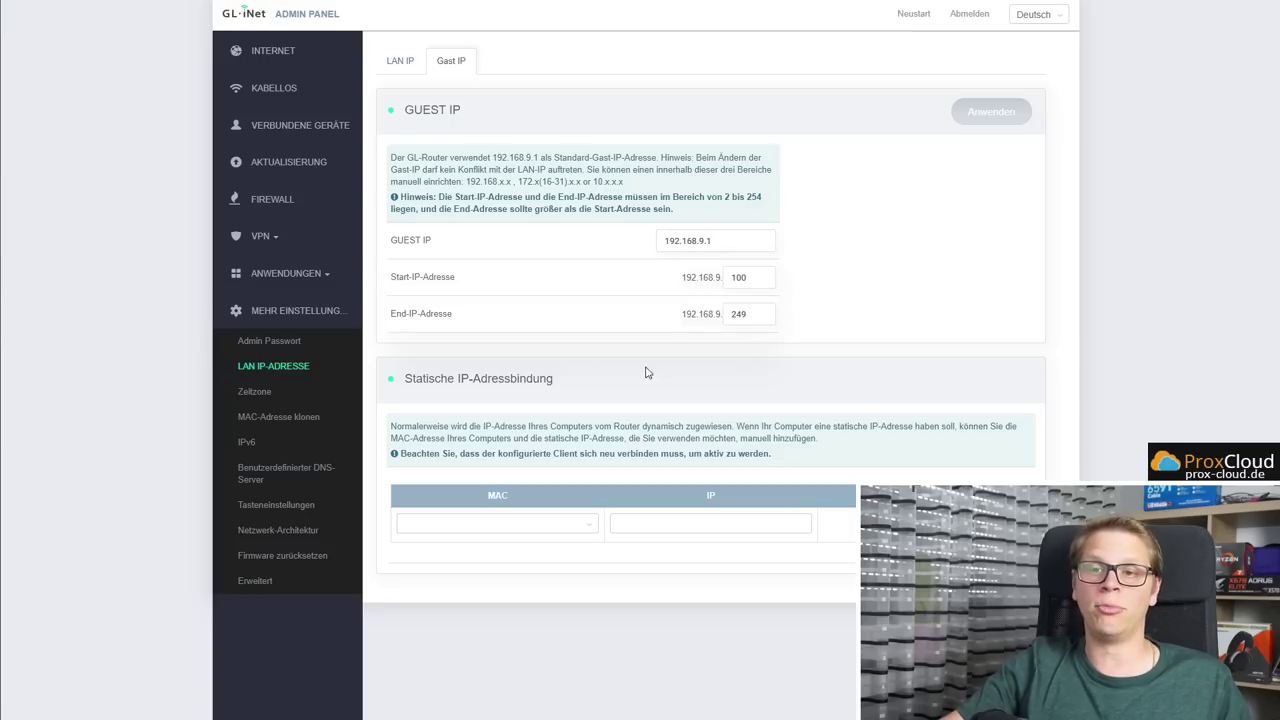
On the Zeitzone page, browse the time zone list and keep UTC
left_click(256, 392)
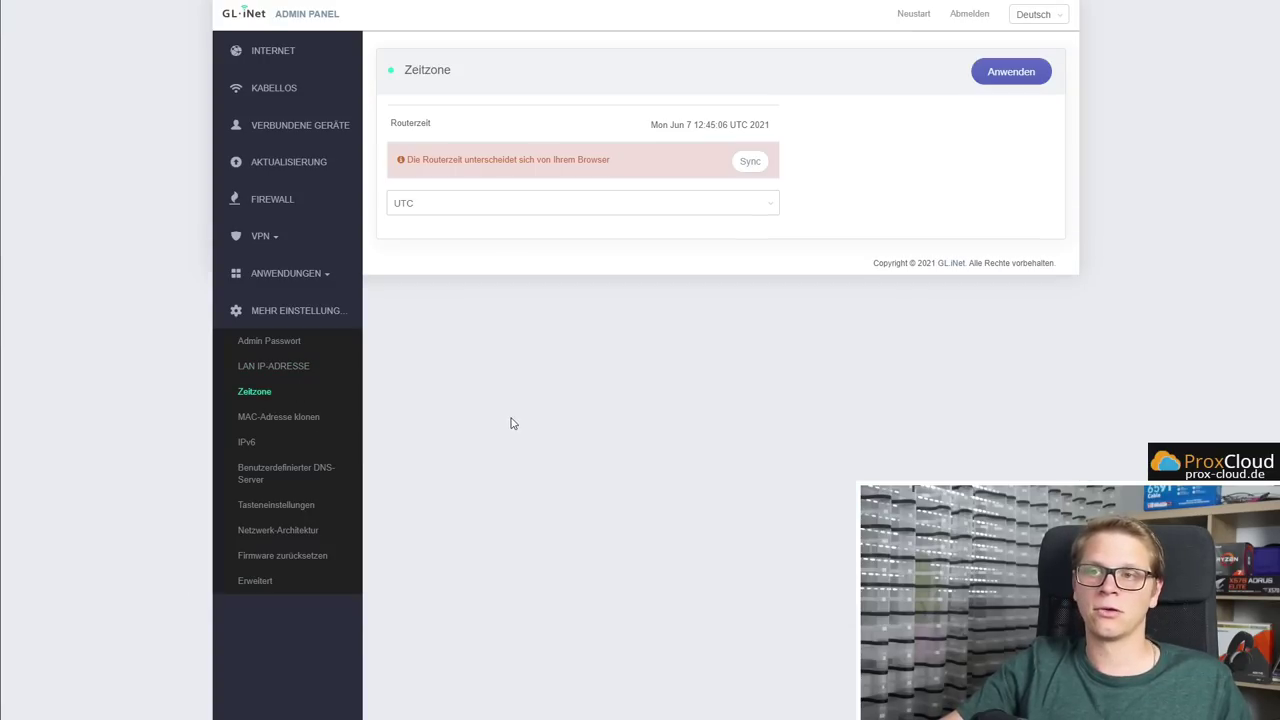
left_click(545, 205)
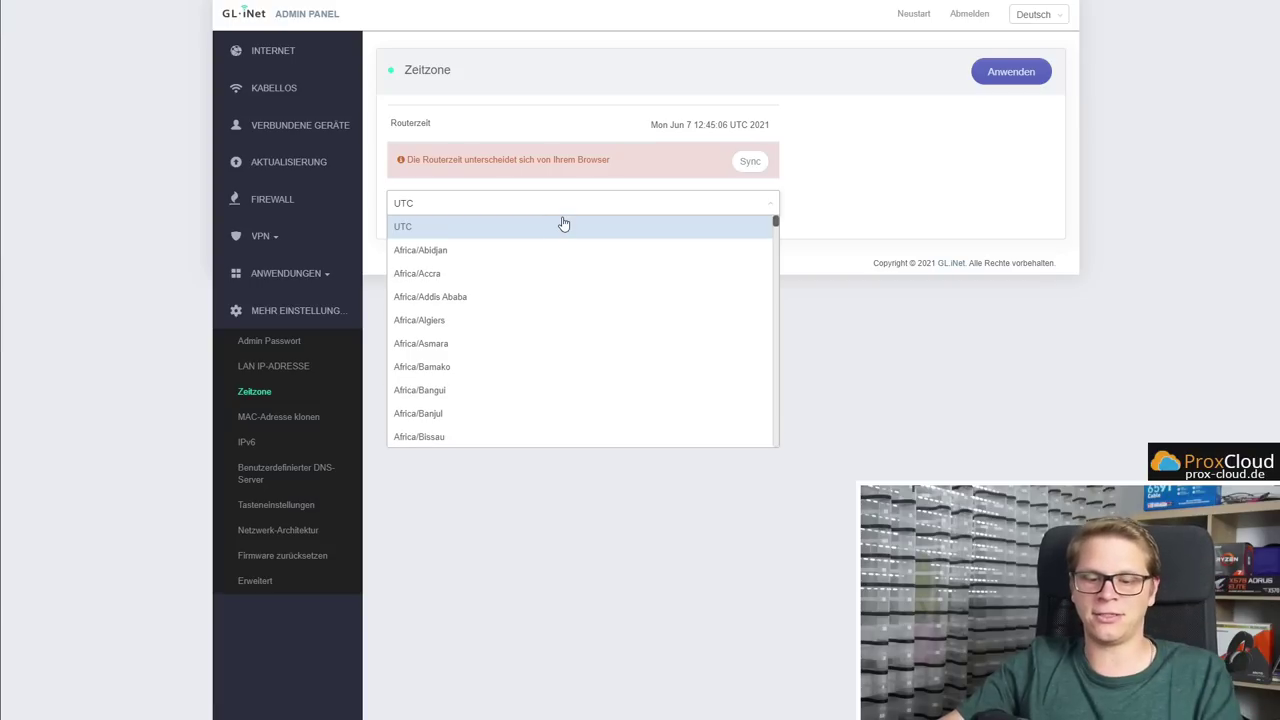
scroll(562, 290, "down", 5)
left_click(677, 195)
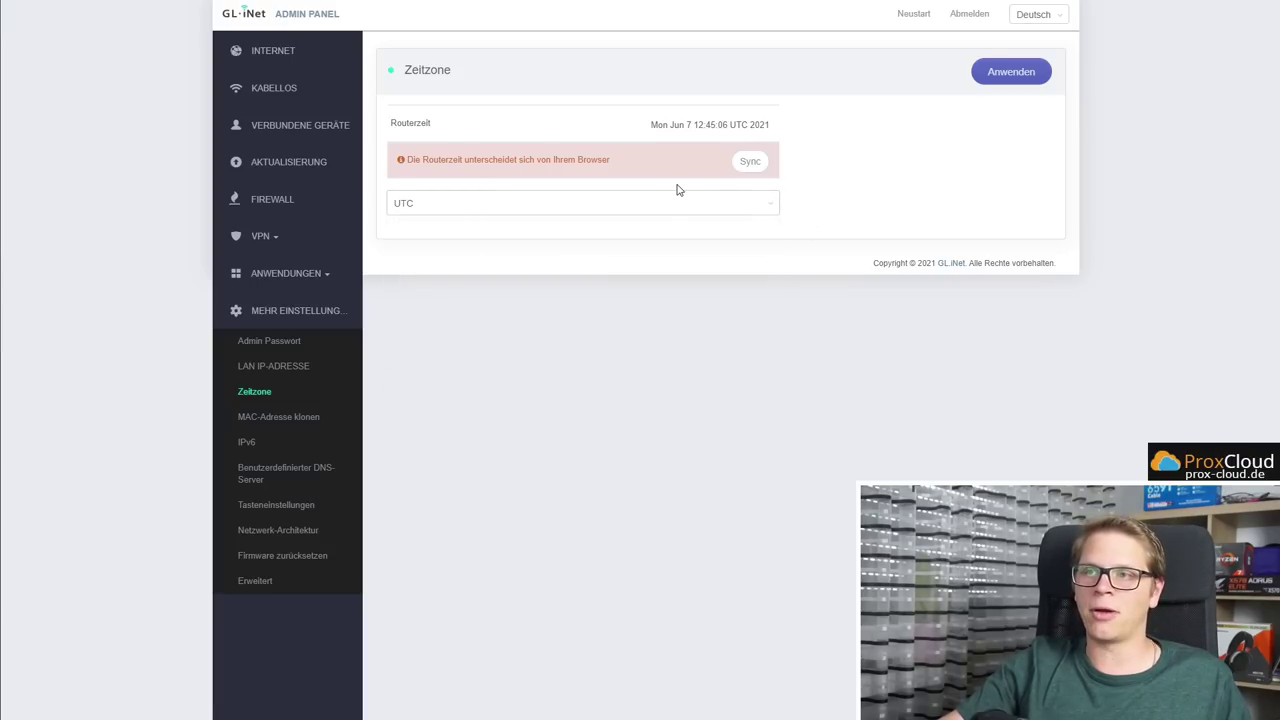
On MAC-Adresse klonen, keep the factory default MAC for Ihr Router (WAN)
left_click(266, 418)
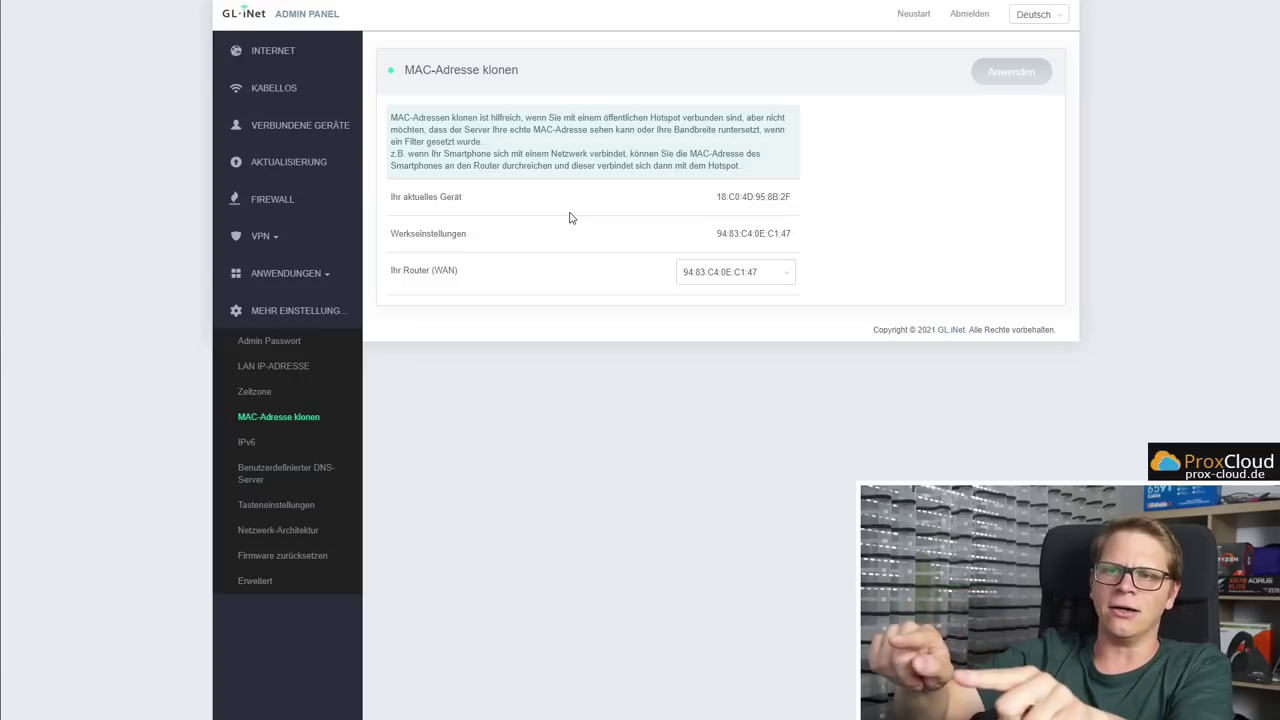
left_click_drag(395, 270, 458, 271)
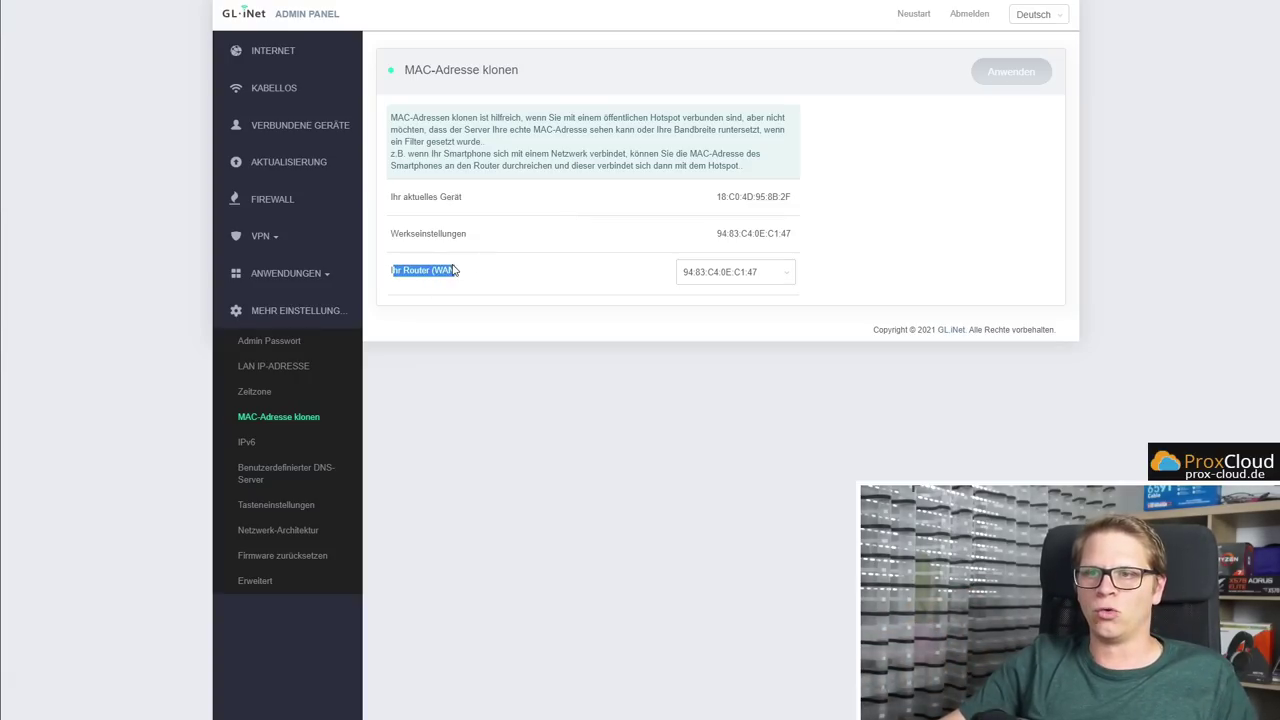
left_click(729, 266)
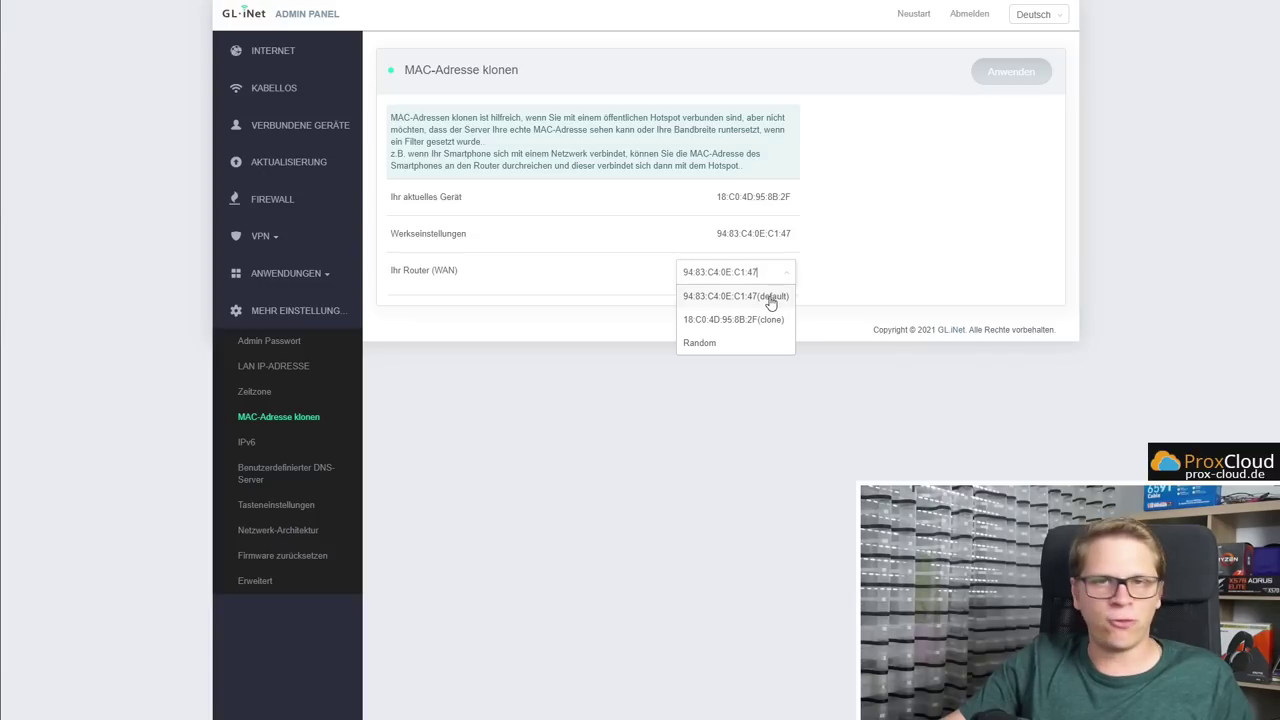
left_click(737, 296)
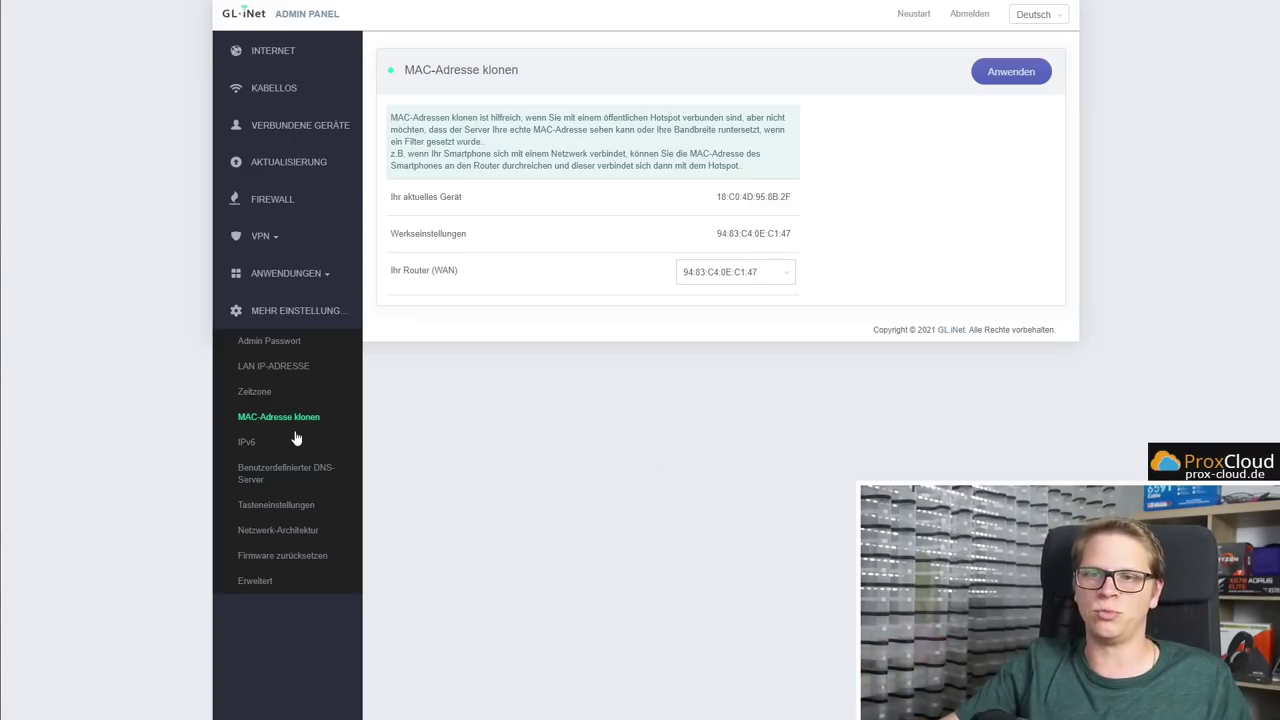
left_click(257, 442)
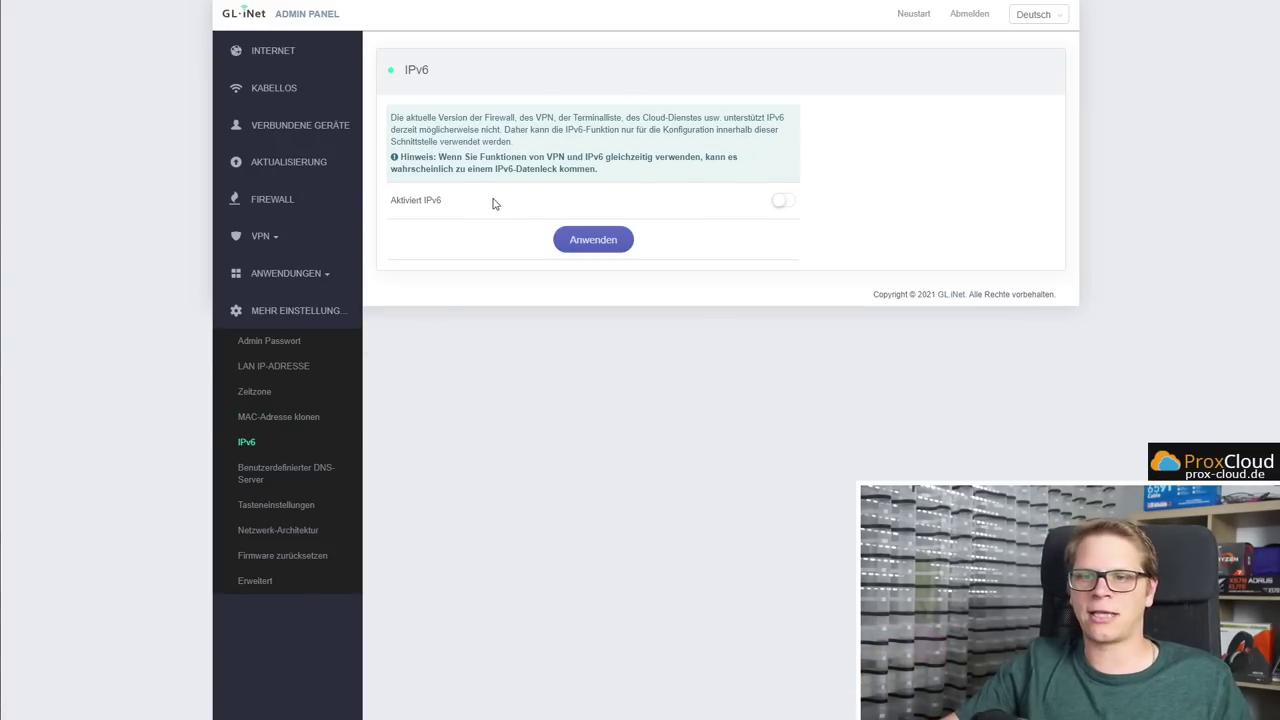
Open the Benutzerdefinierter DNS-Server page, where DNS Rebinding Attack Protection is enabled
left_click(308, 478)
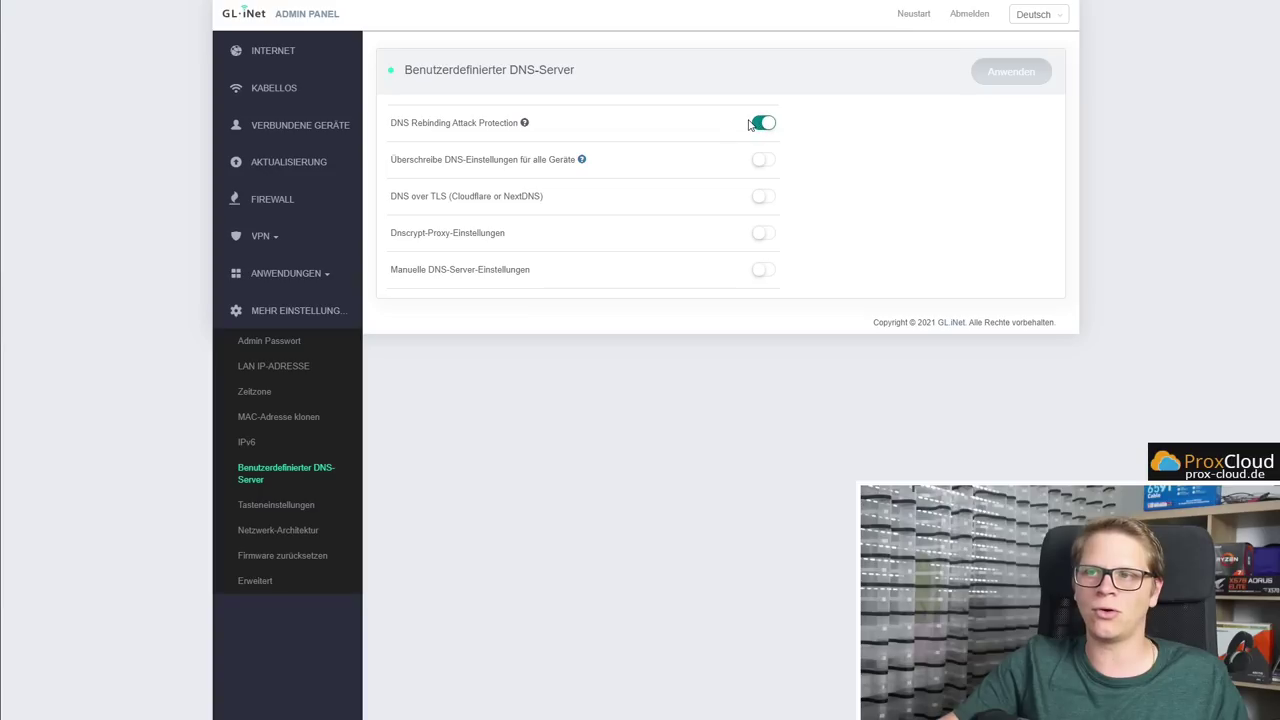
mouse_move(525, 124)
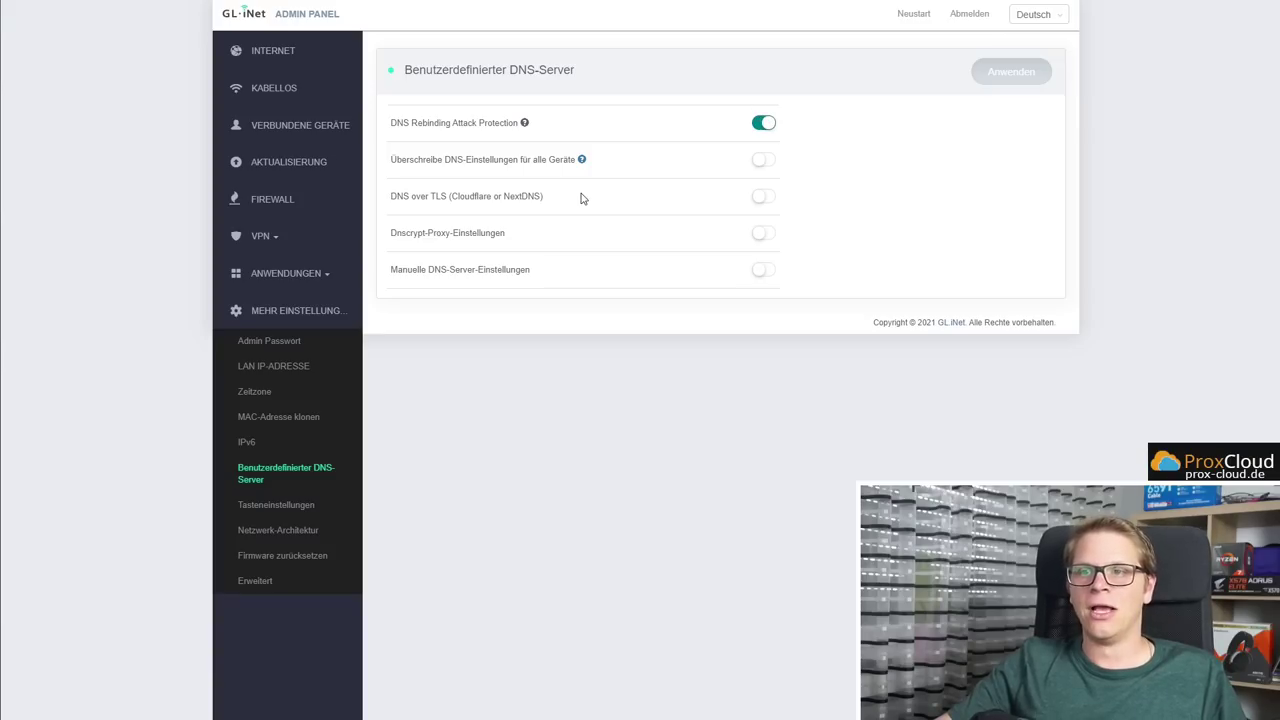
left_click_drag(391, 201, 502, 209)
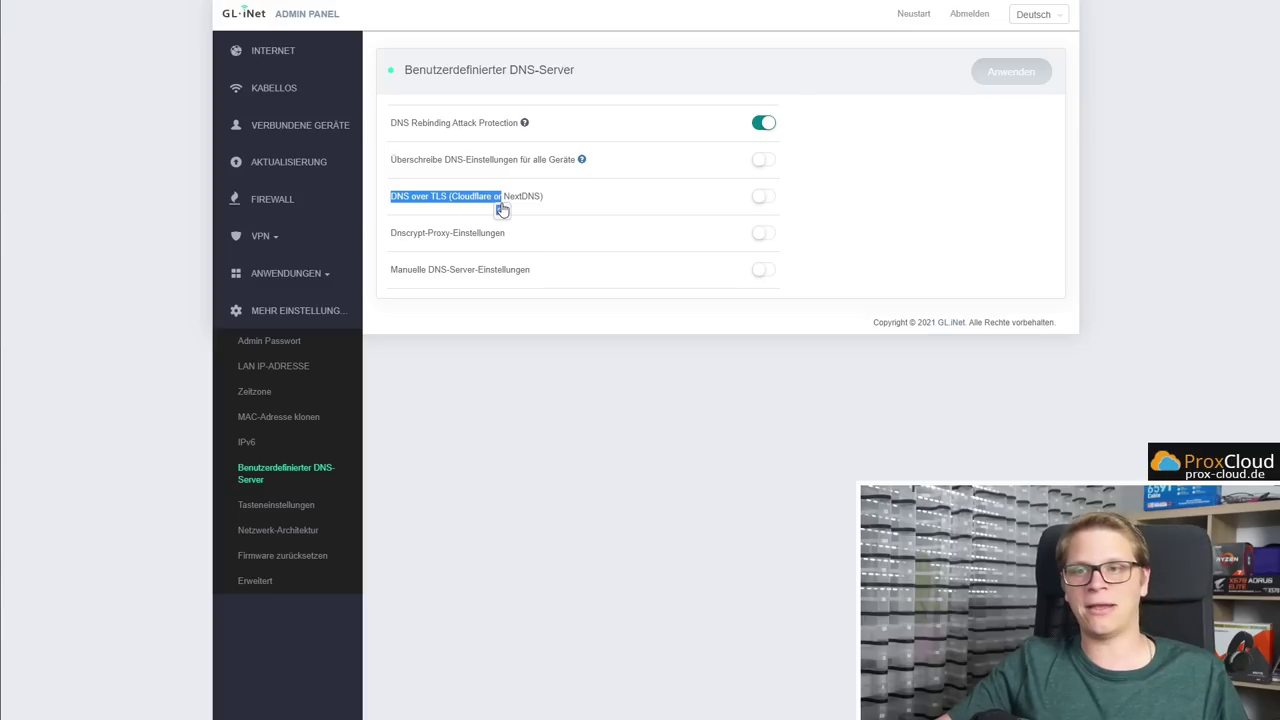
left_click(577, 207)
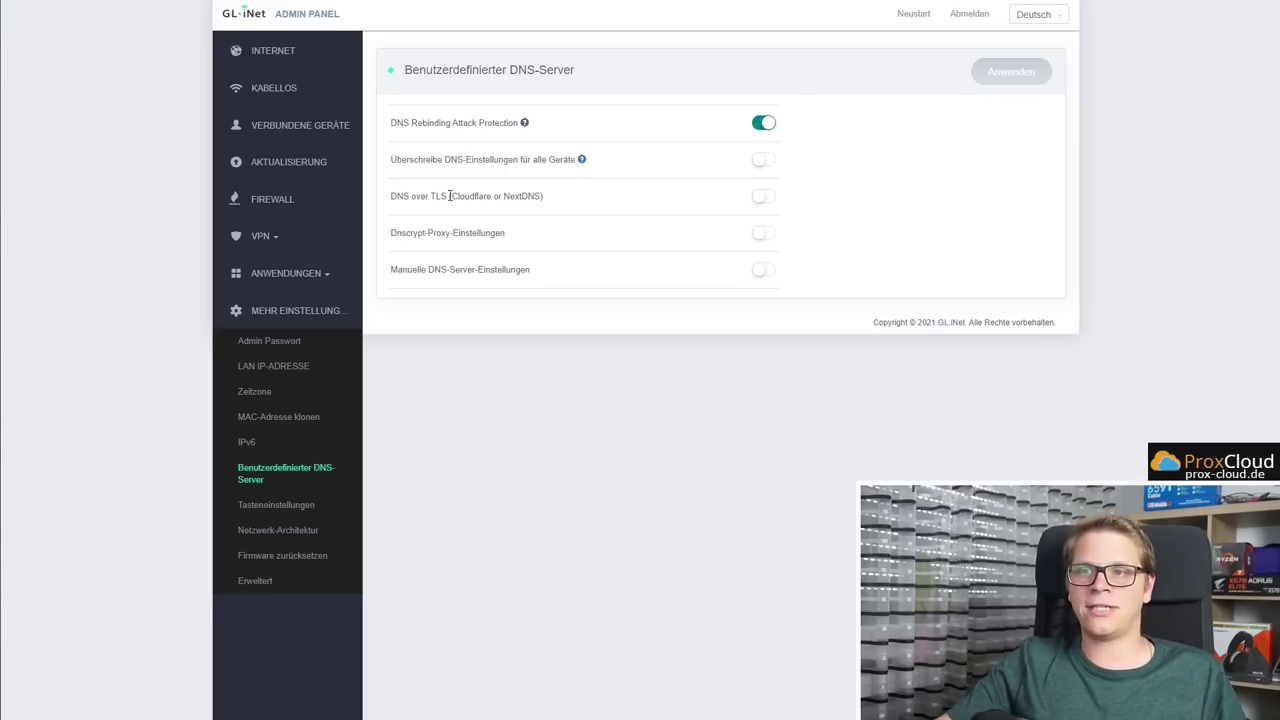
left_click(765, 200)
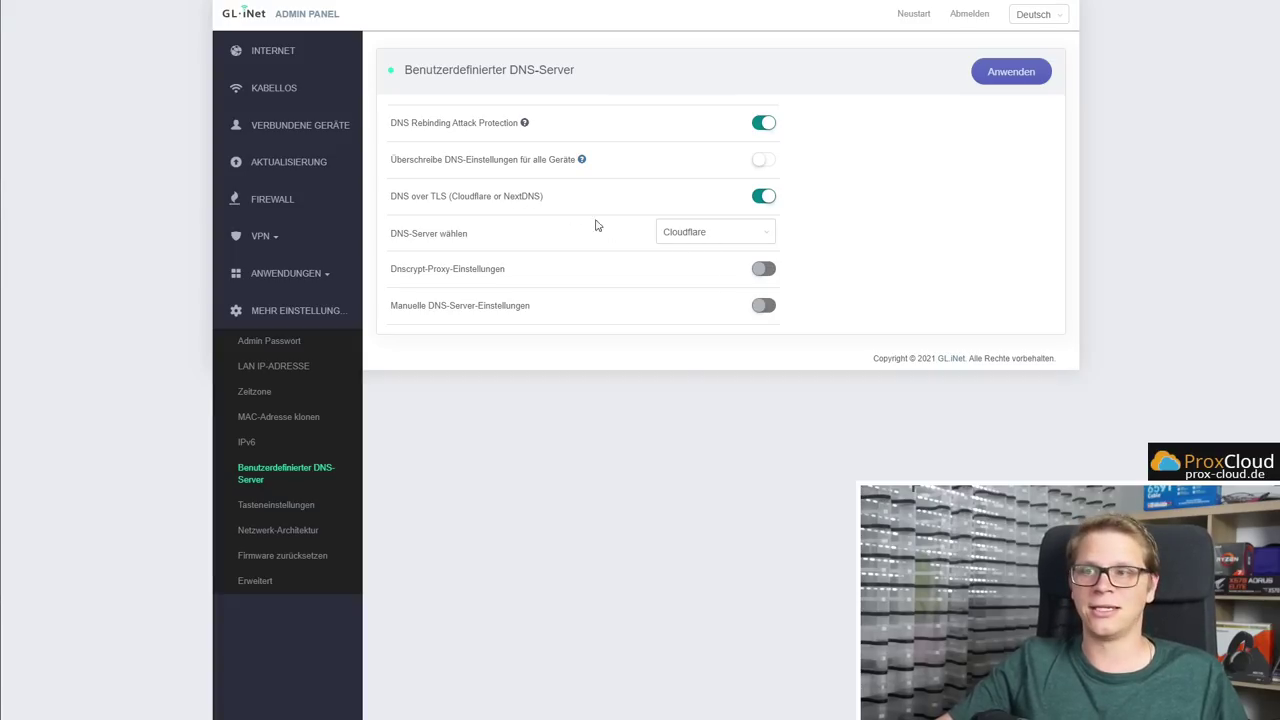
left_click(730, 232)
left_click(693, 282)
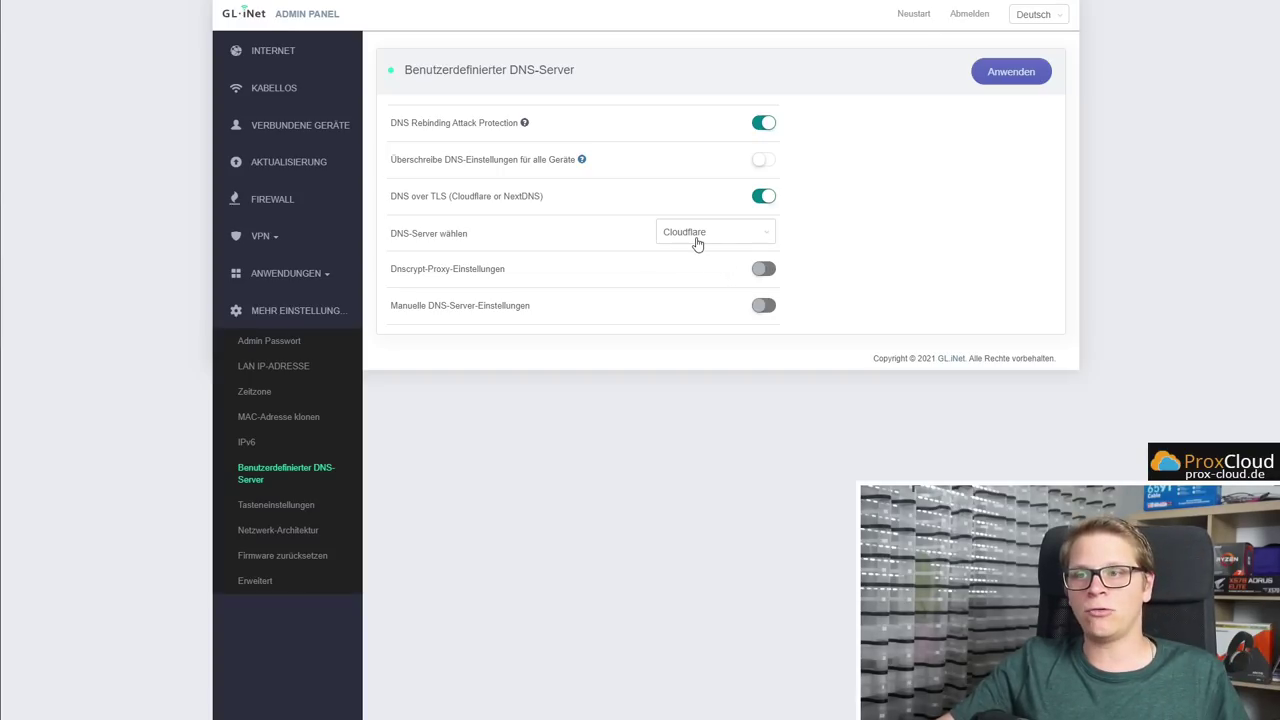
left_click_drag(417, 199, 447, 201)
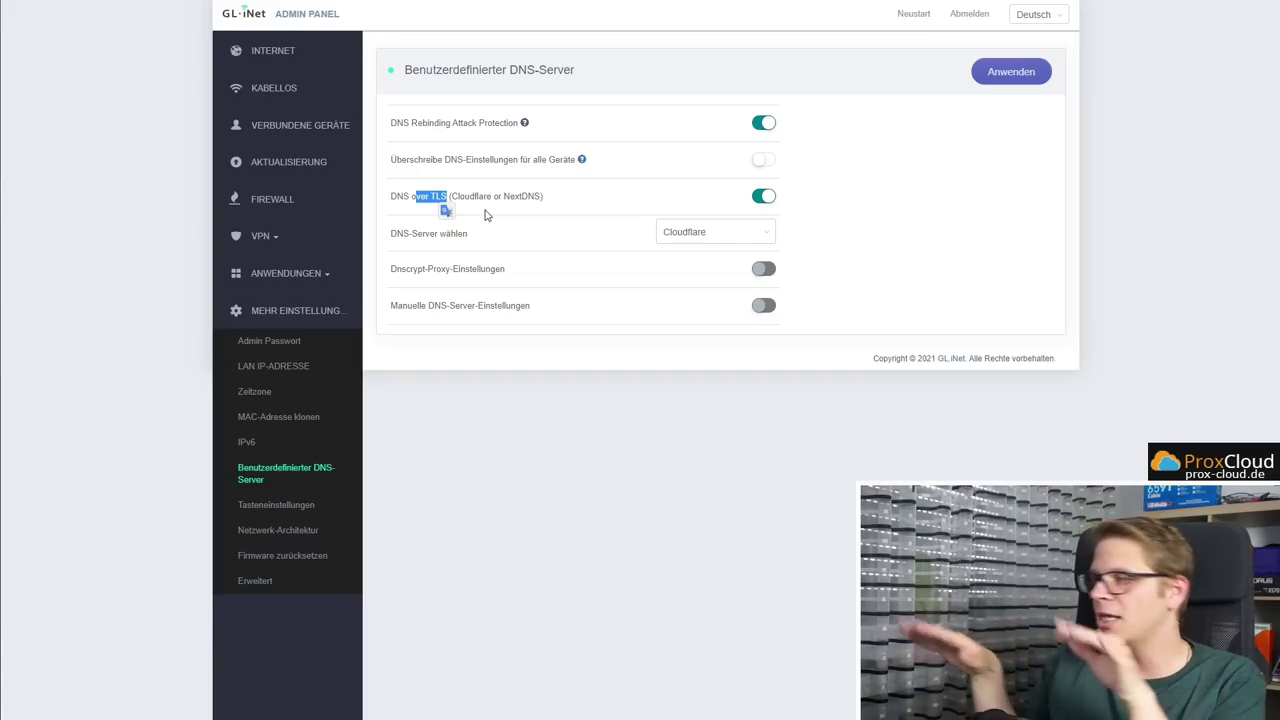
left_click(501, 207)
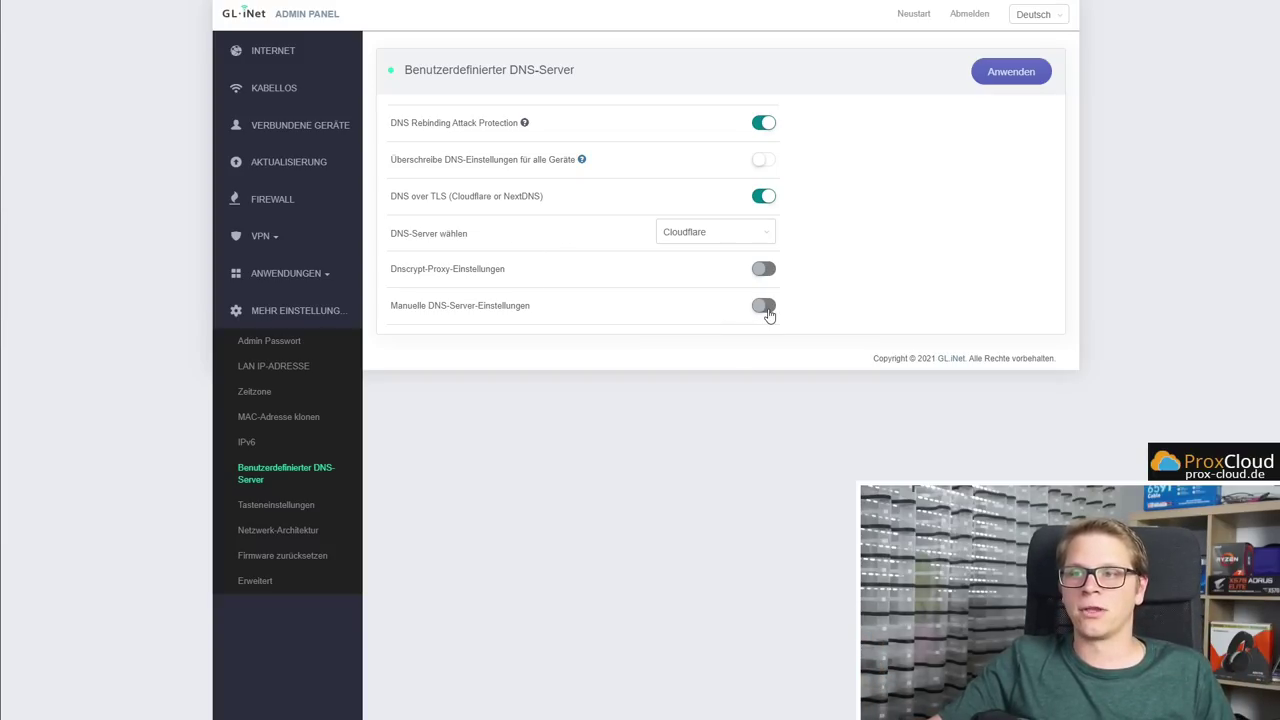
left_click_drag(399, 204, 541, 218)
left_click(614, 210)
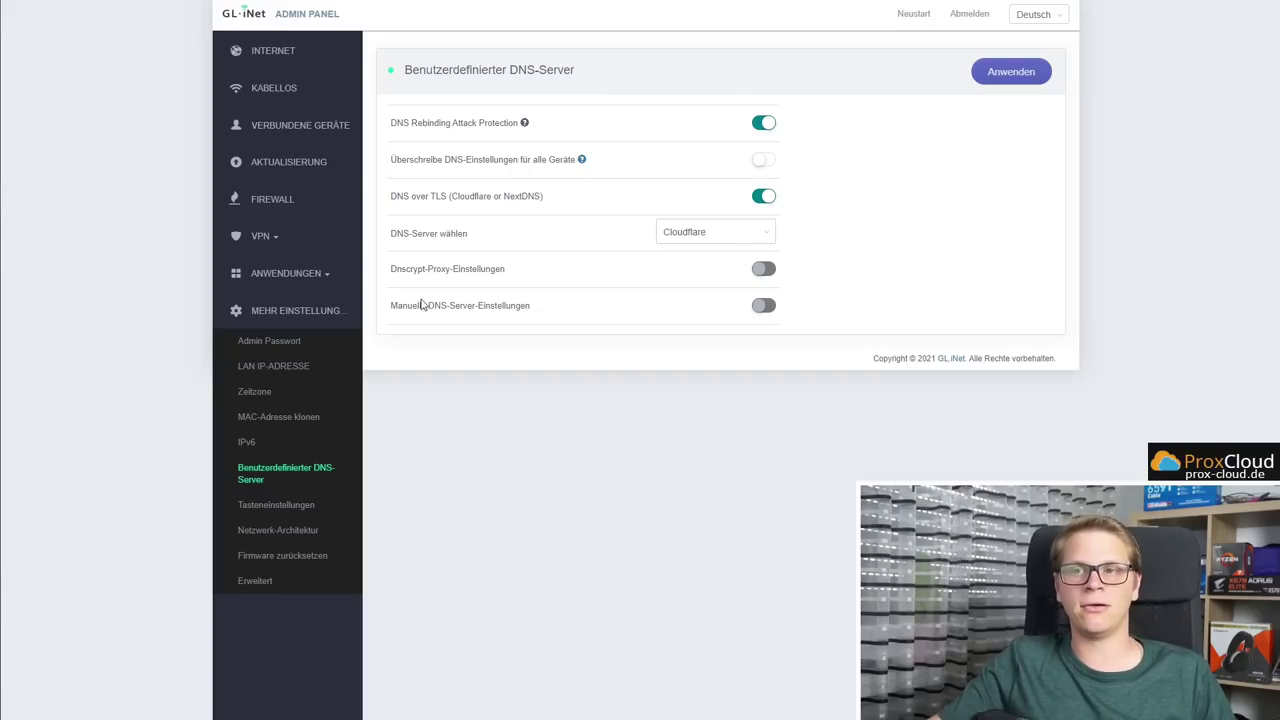
Turn off DNS over TLS and enter 1.1.1.1 as the manual DNS-Server1
left_click(755, 204)
left_click(762, 270)
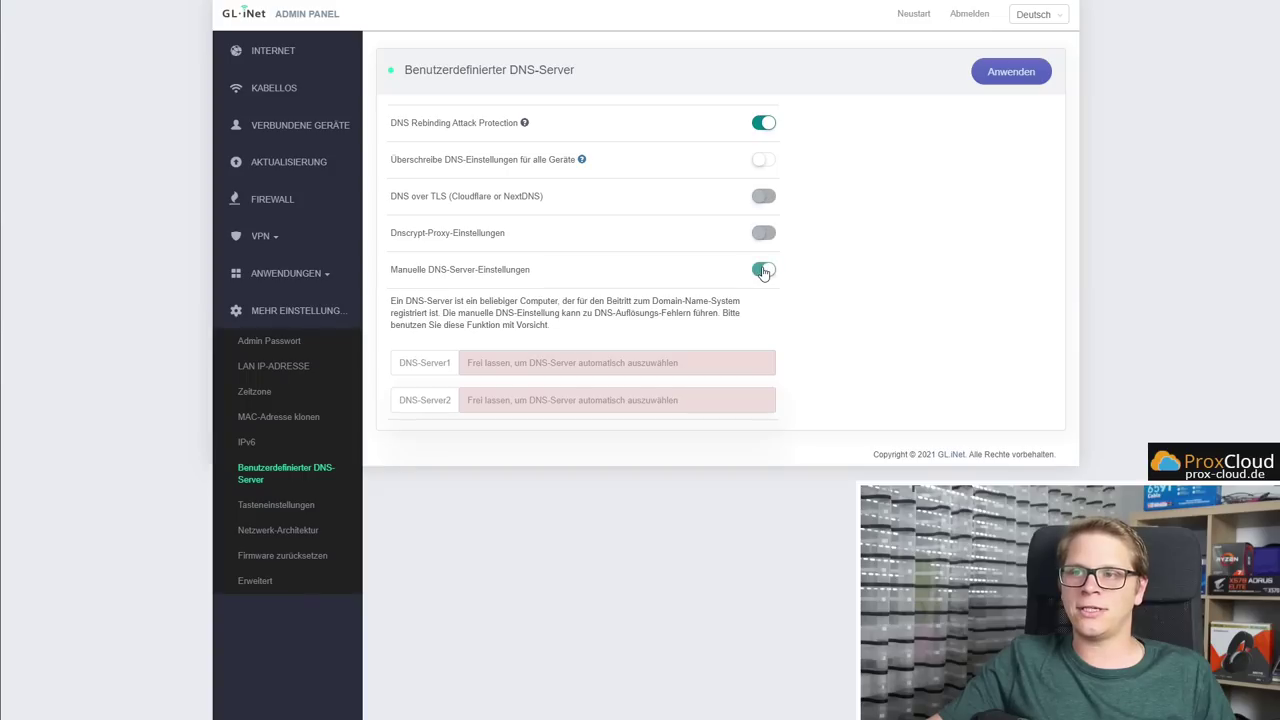
left_click(531, 370)
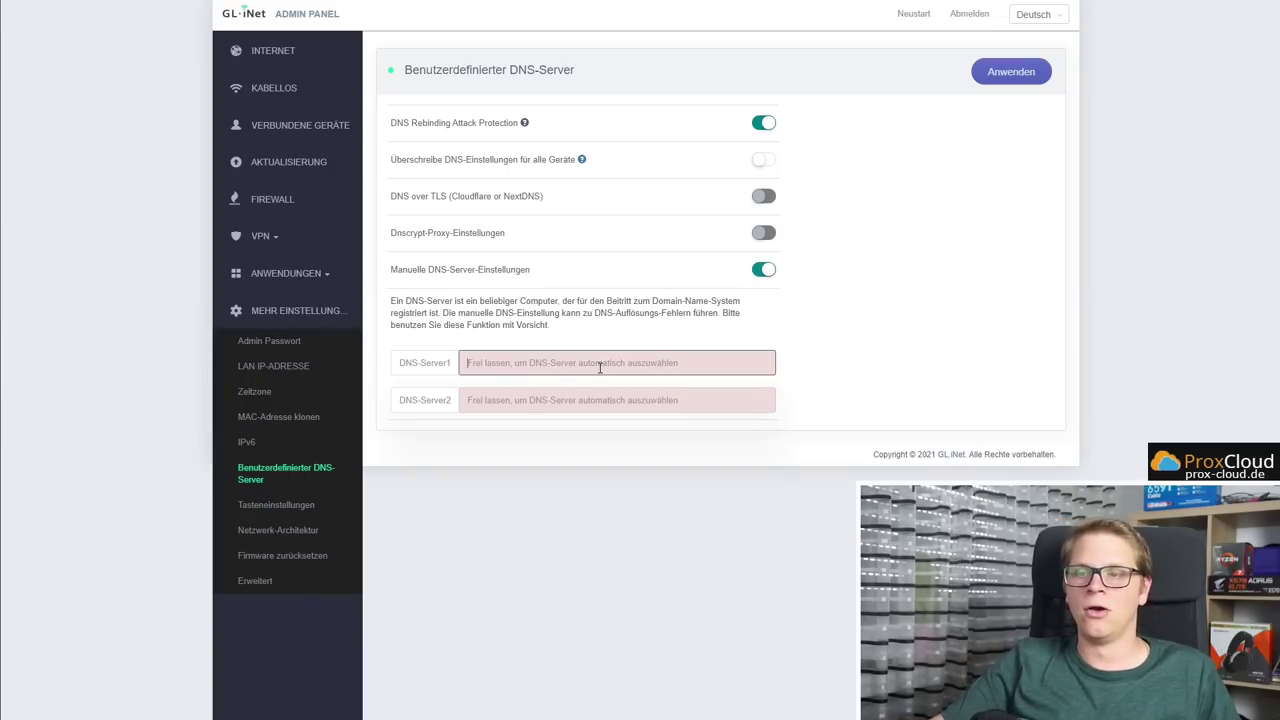
type("1.1.1.1")
left_click(924, 360)
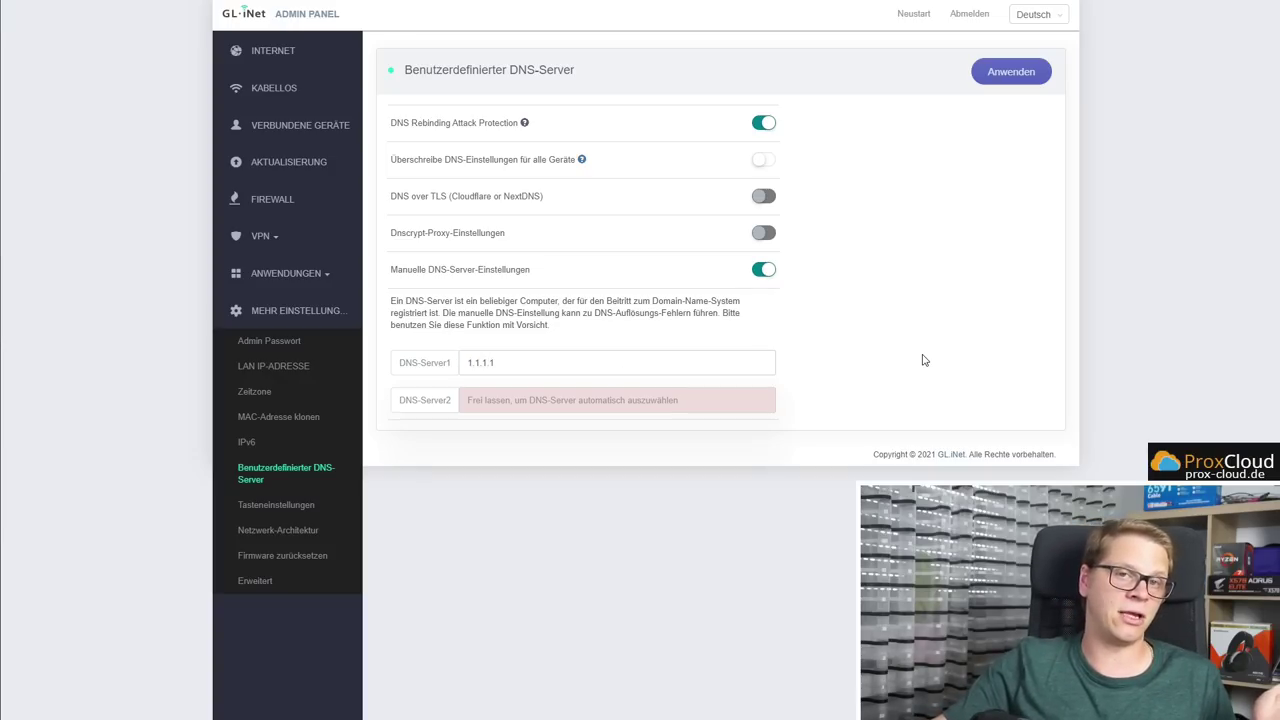
Disable manual DNS, re-enable DNS over TLS, and go to Tasteneinstellungen
left_click(522, 358)
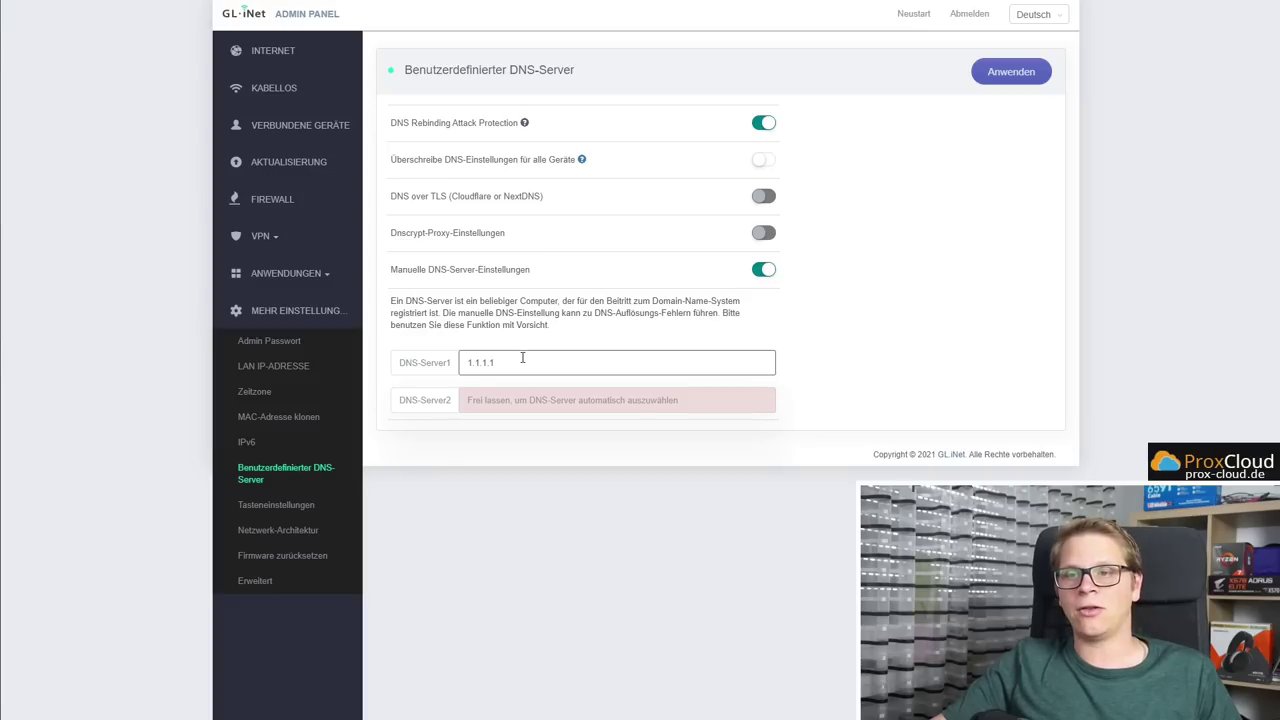
left_click(765, 273)
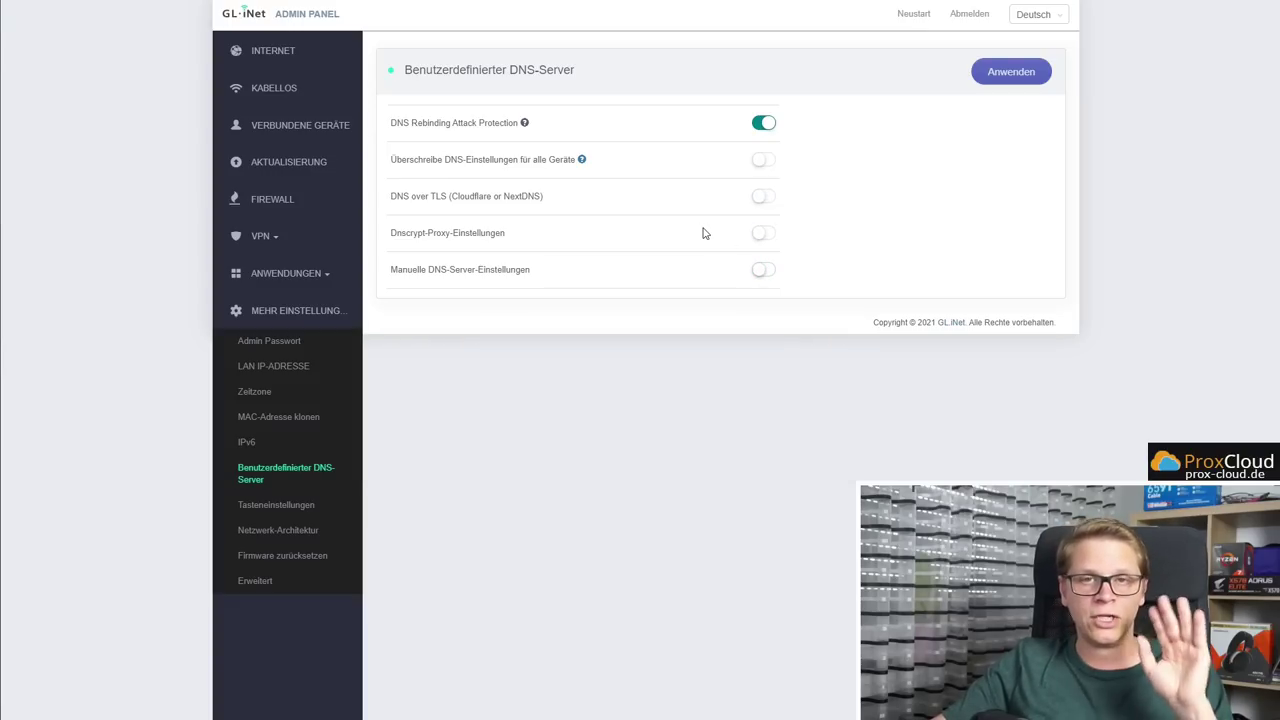
left_click(760, 198)
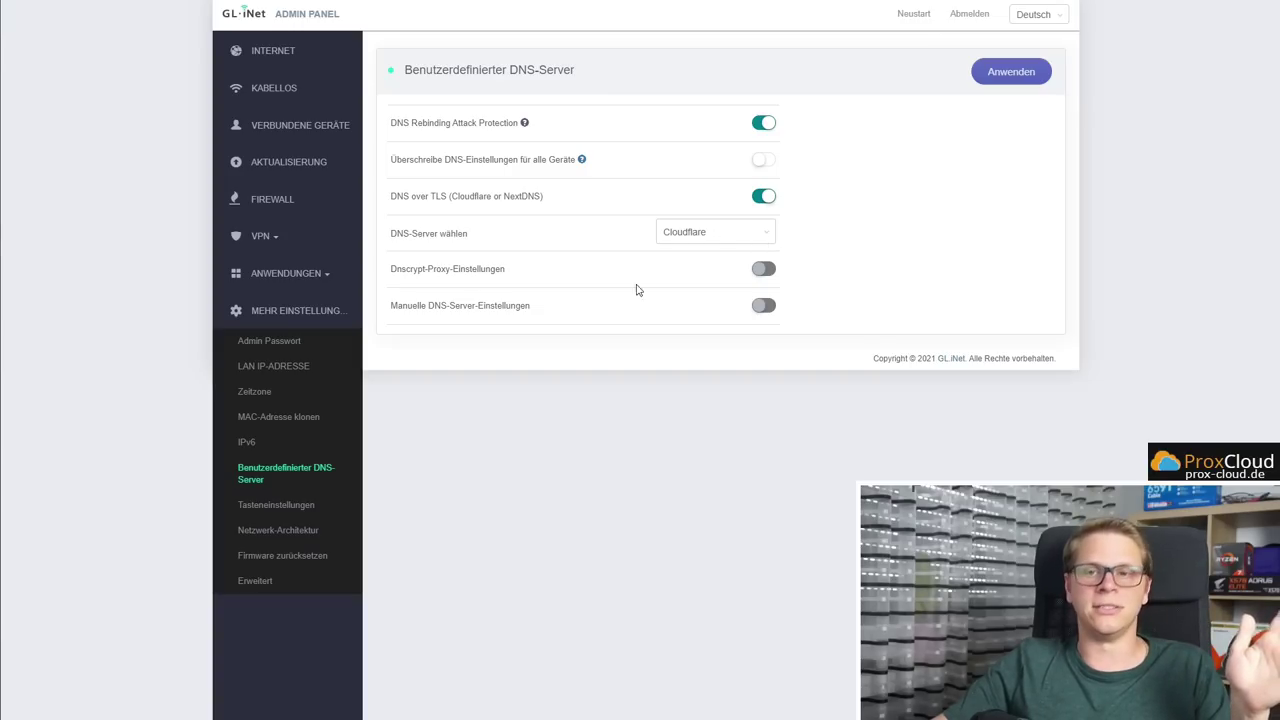
left_click(303, 508)
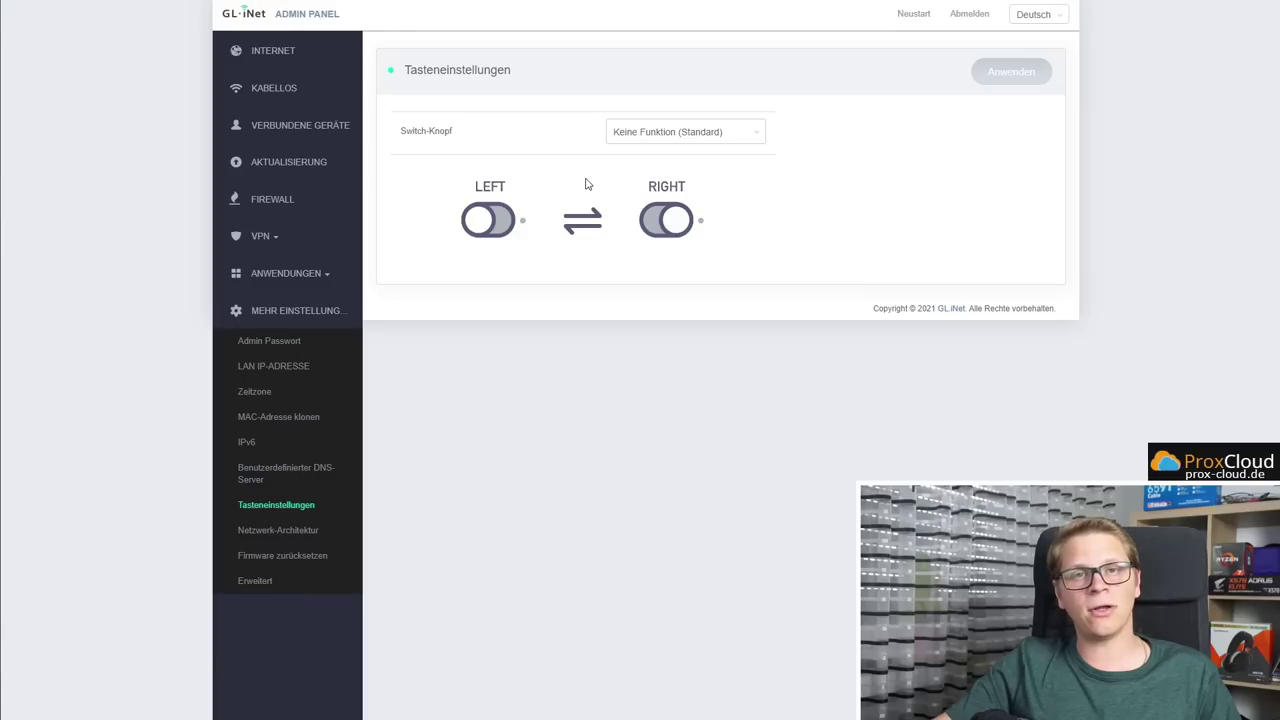
Try WireGuard and then OpenVPN as the switch-button function
left_click(630, 145)
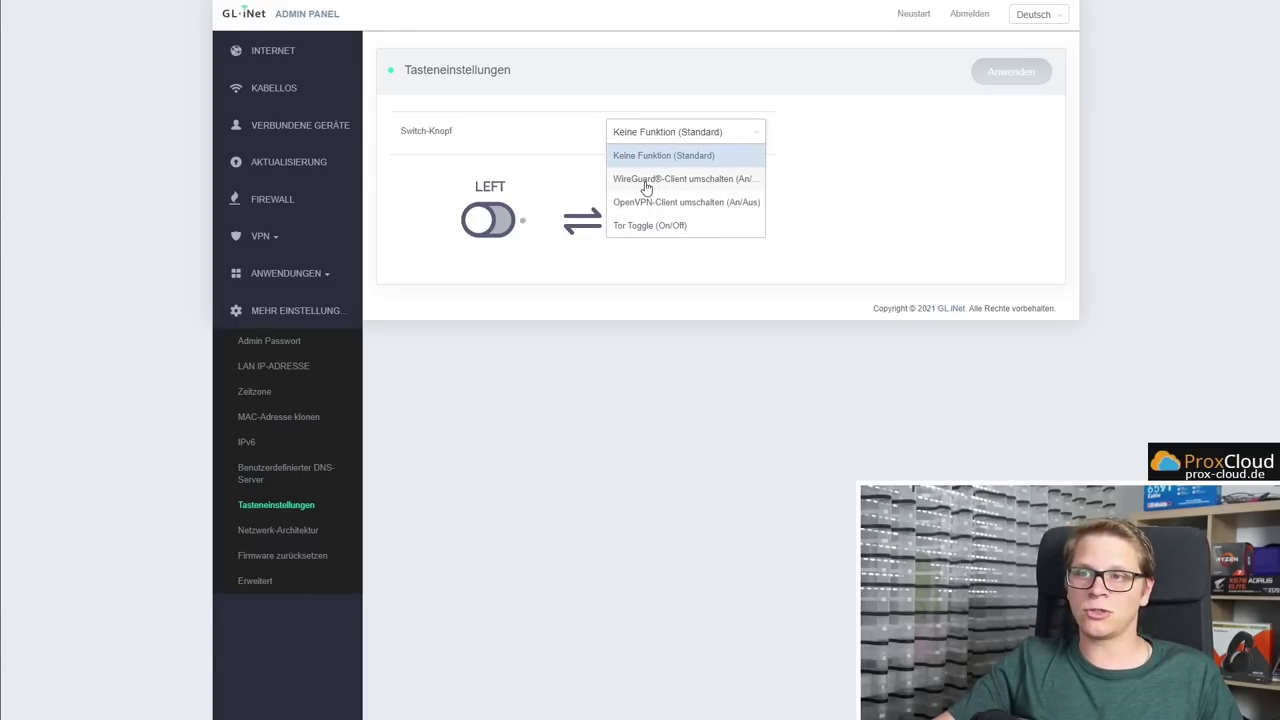
left_click(647, 180)
left_click(645, 133)
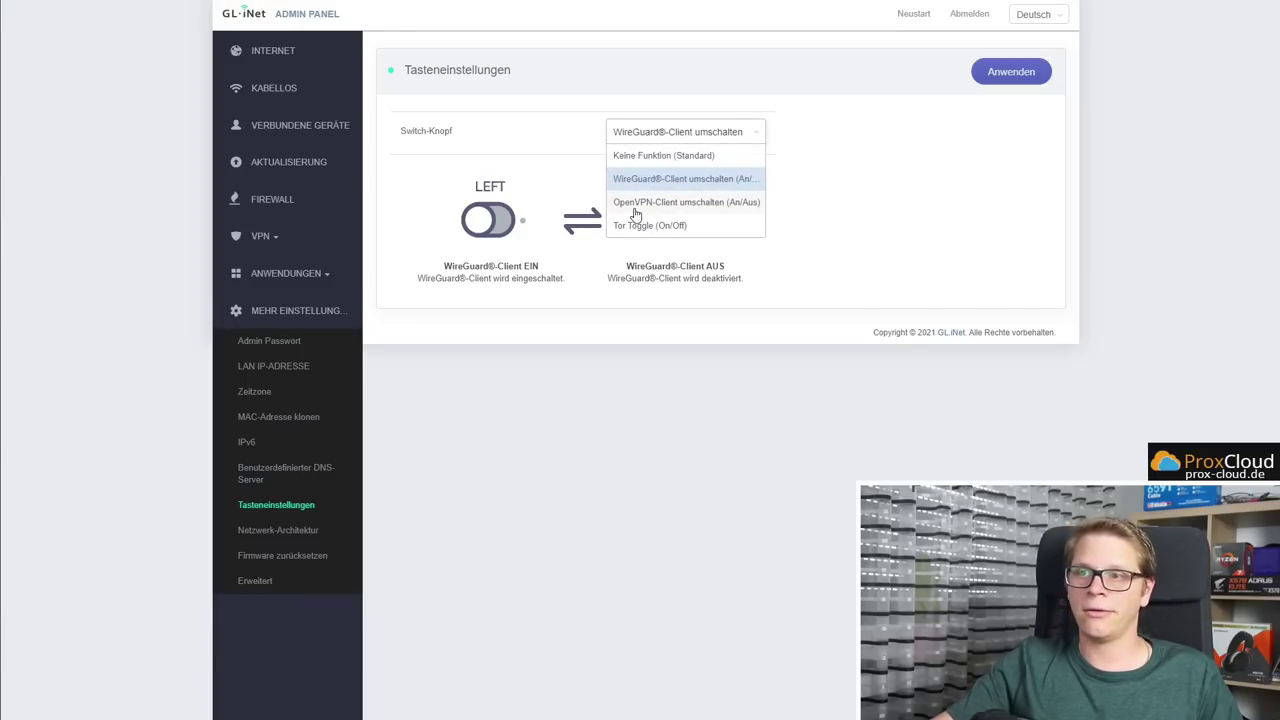
left_click(634, 205)
Try Tor Toggle, settle on OpenVPN, and go to Netzwerk-Architektur
left_click(650, 140)
left_click(640, 225)
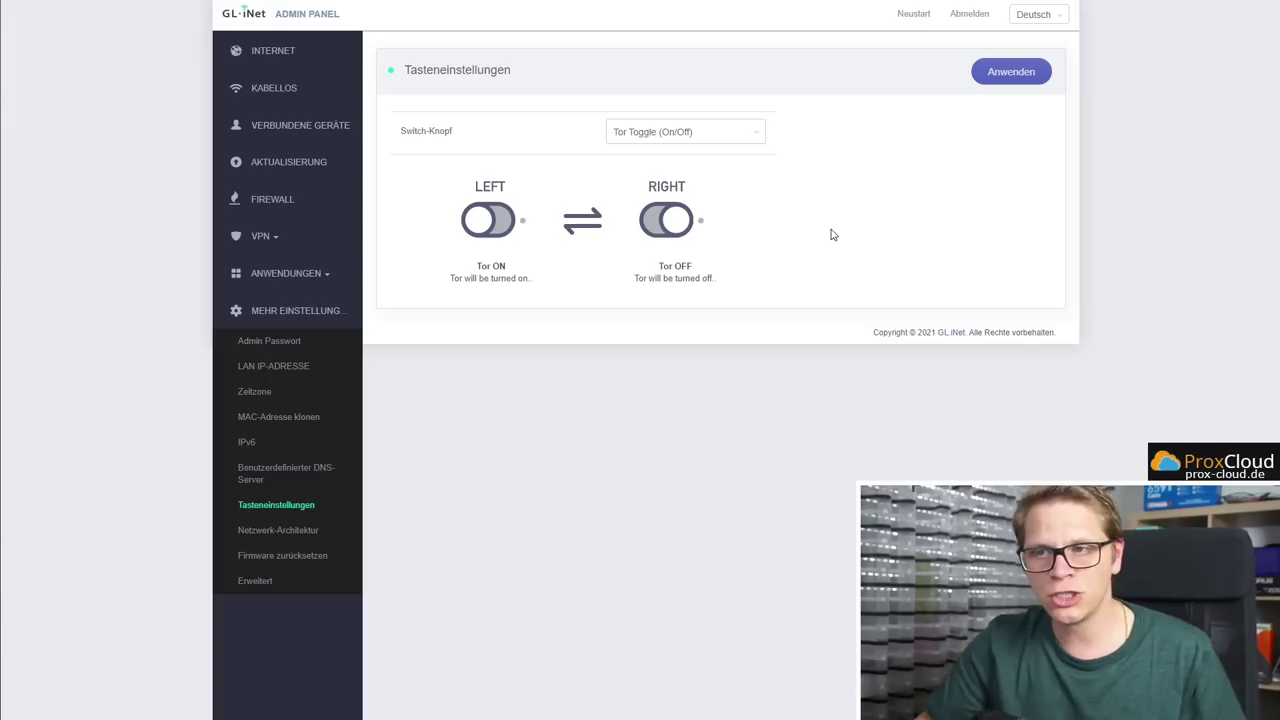
left_click(711, 131)
left_click(676, 205)
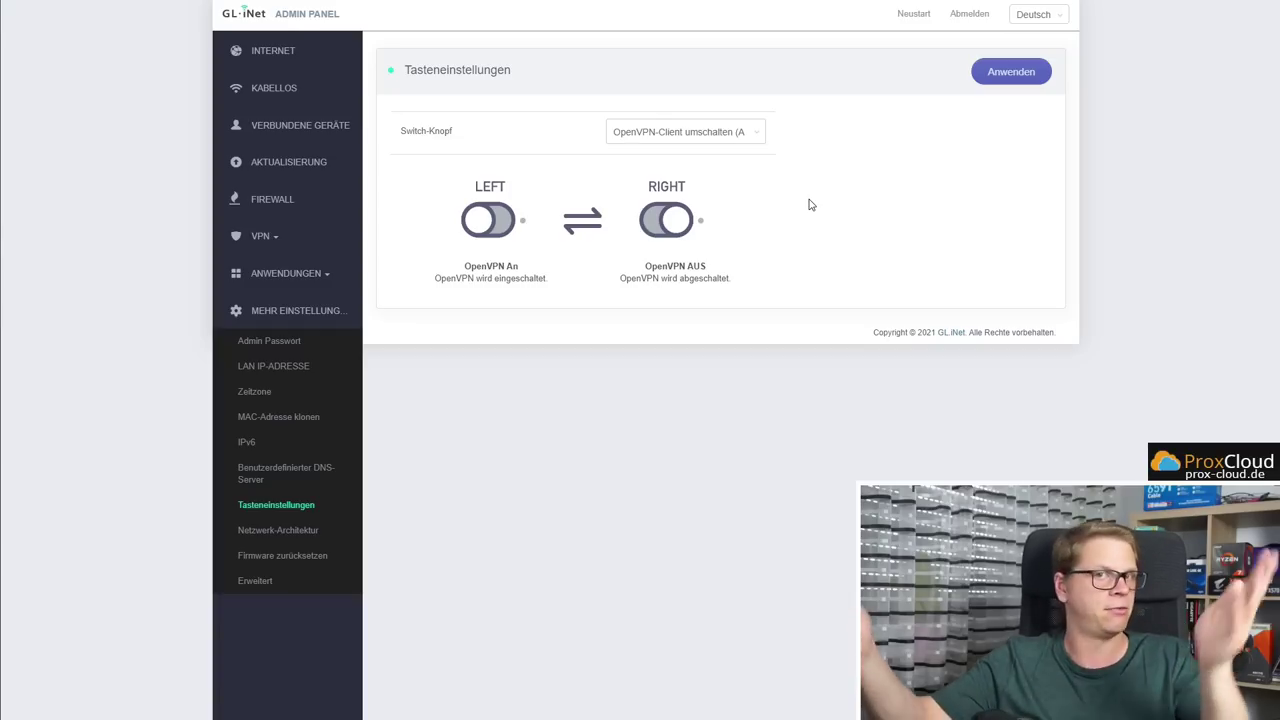
left_click(266, 532)
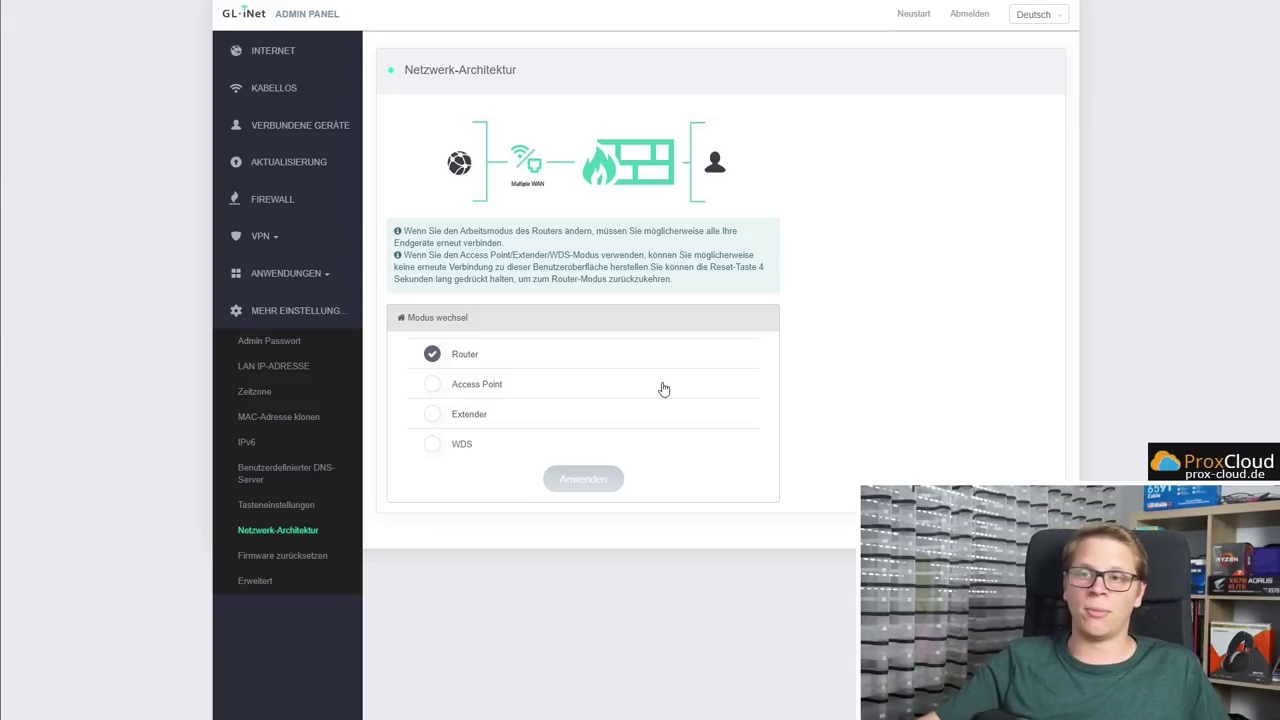
Try Access Point mode, revert to Router, and go to Firmware zurücksetzen
left_click(499, 384)
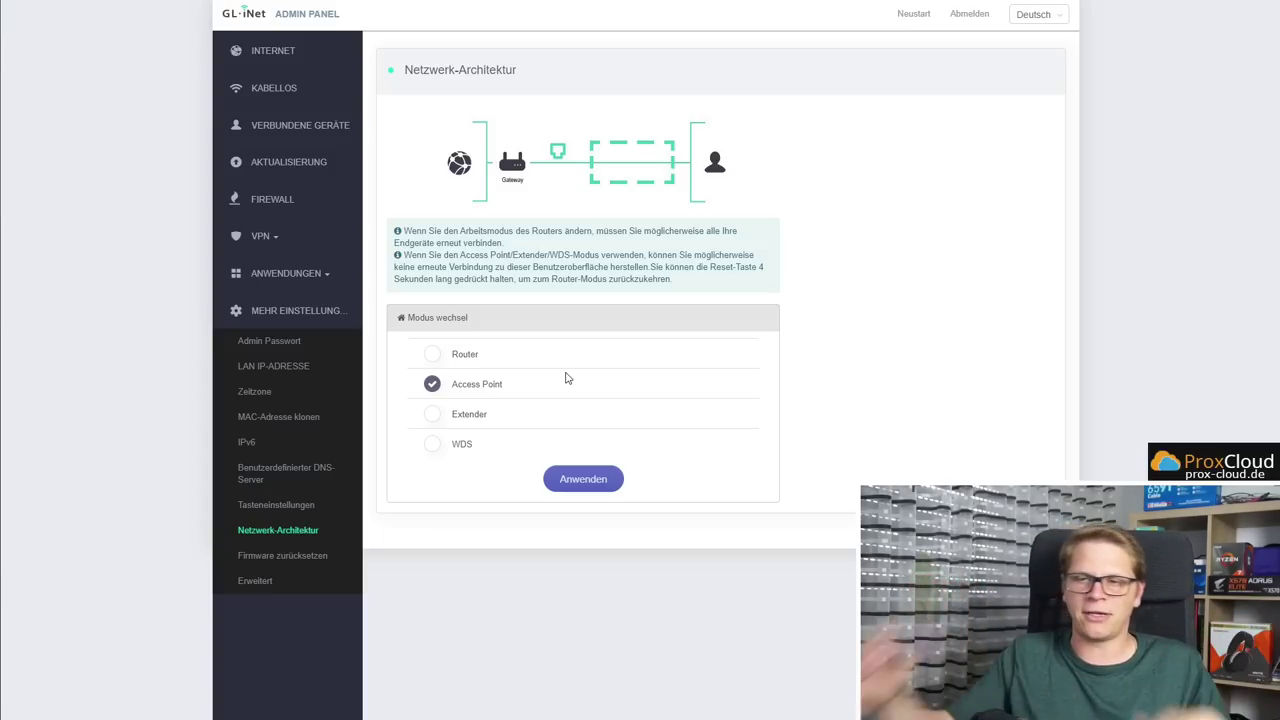
left_click(464, 358)
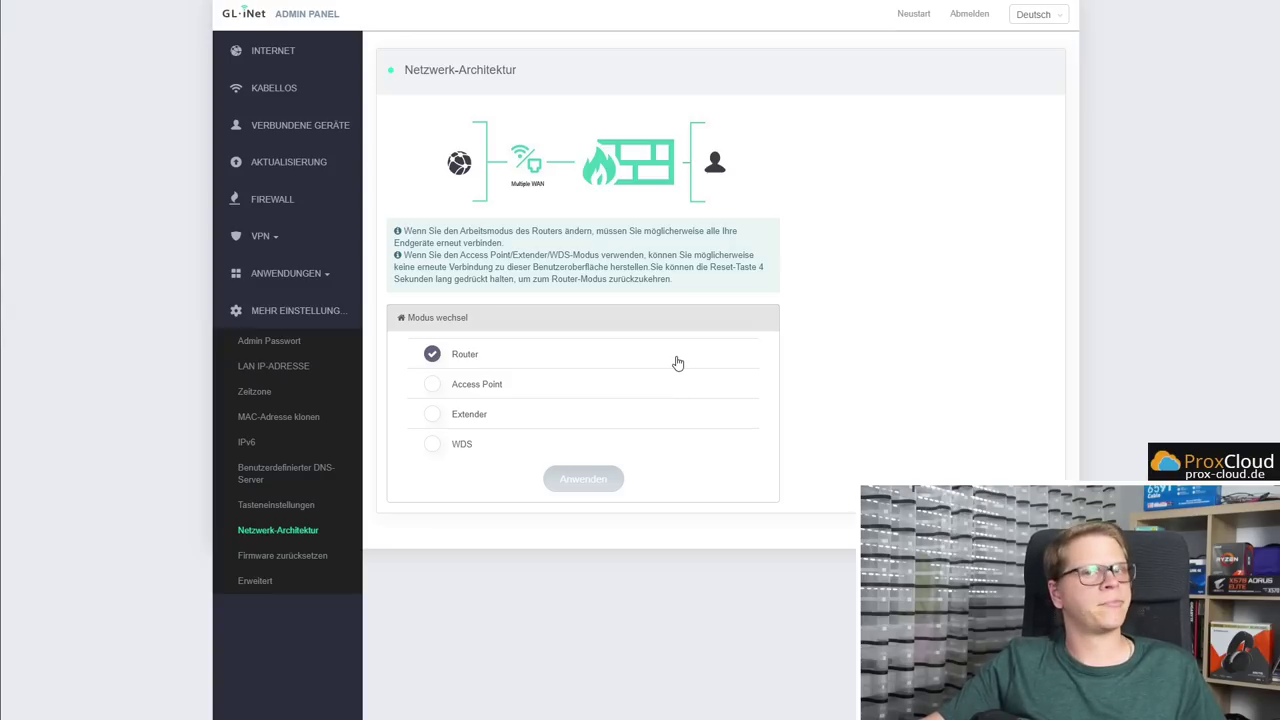
left_click(298, 556)
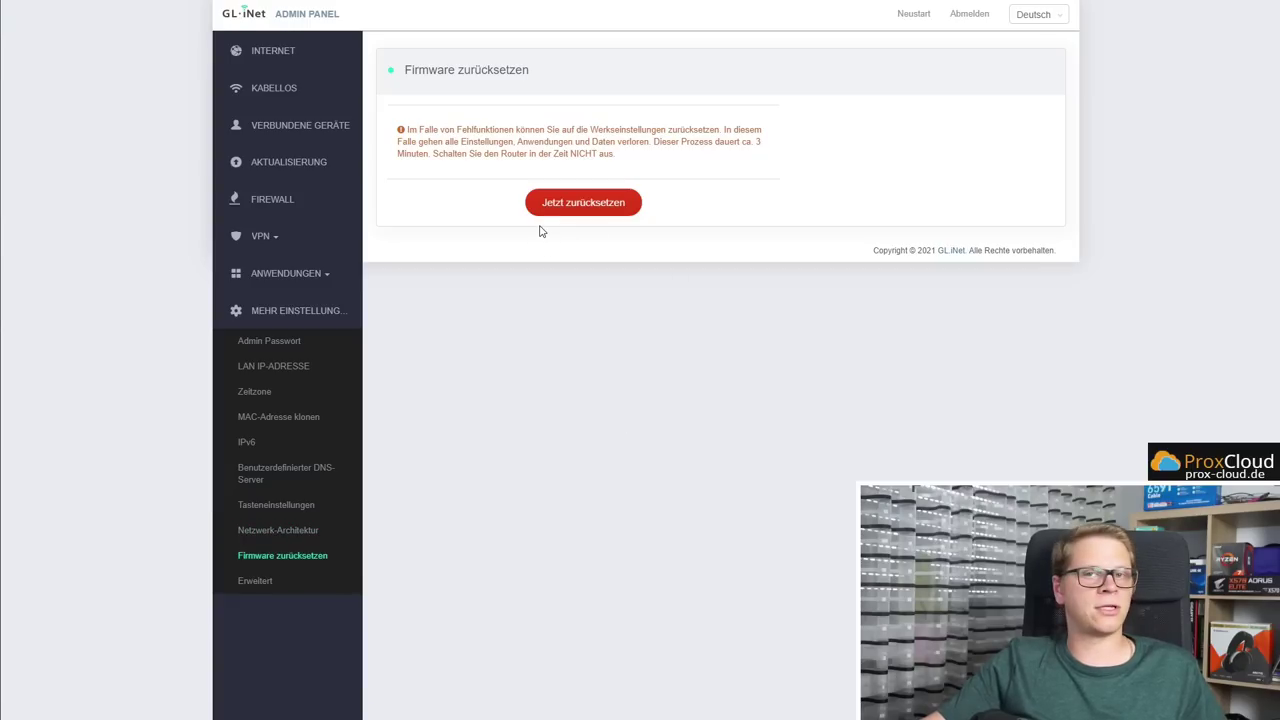
View the Luci page, return to INTERNET, then open the Mango GL-MT300N-V2 product page
left_click(274, 581)
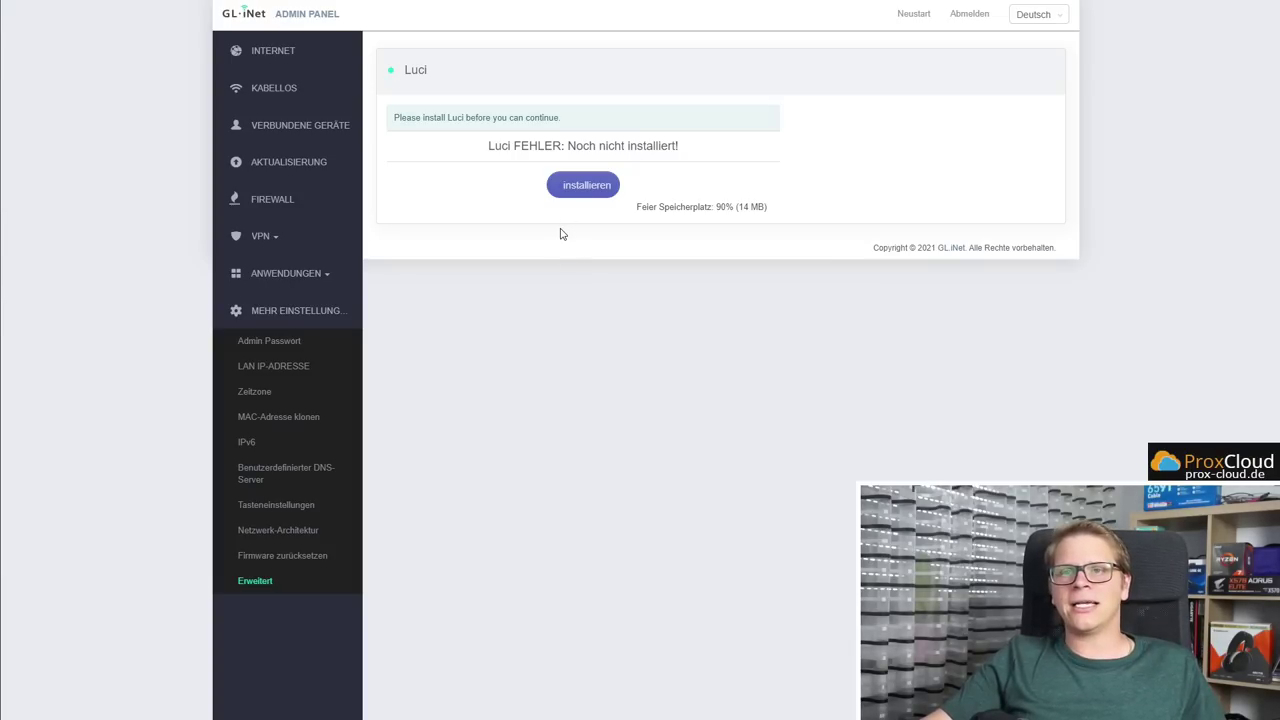
left_click(287, 50)
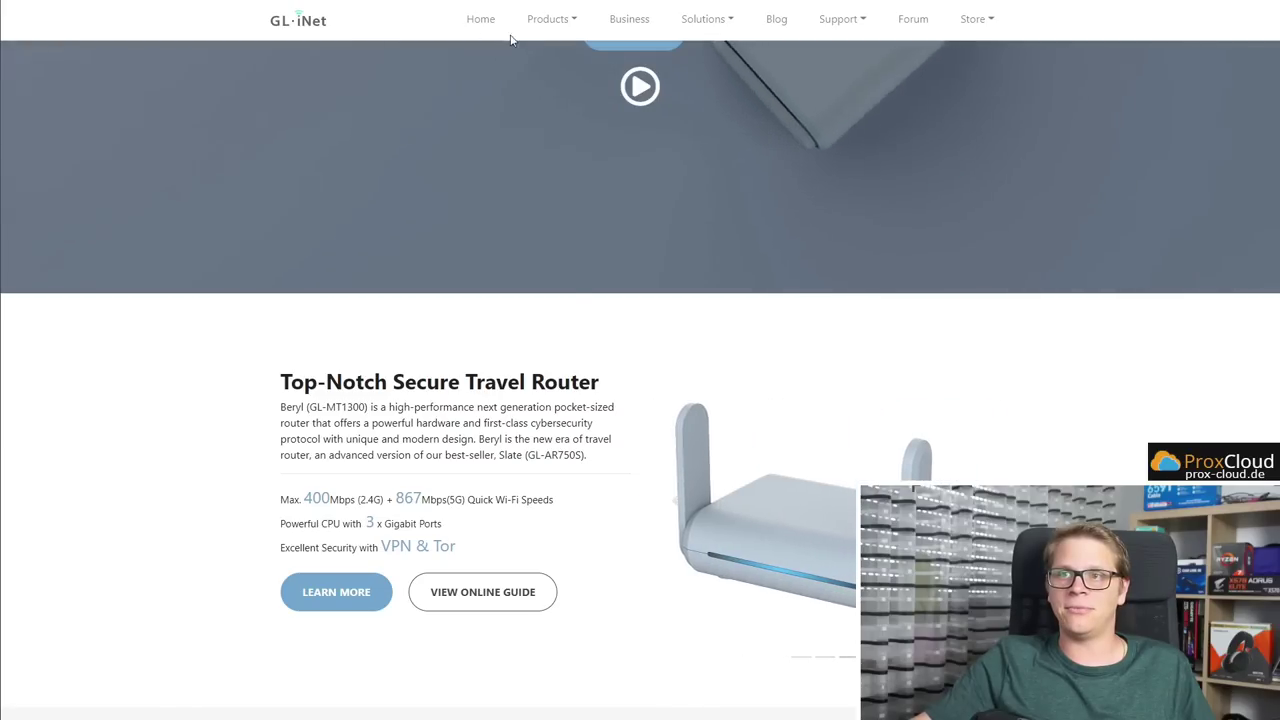
mouse_move(548, 19)
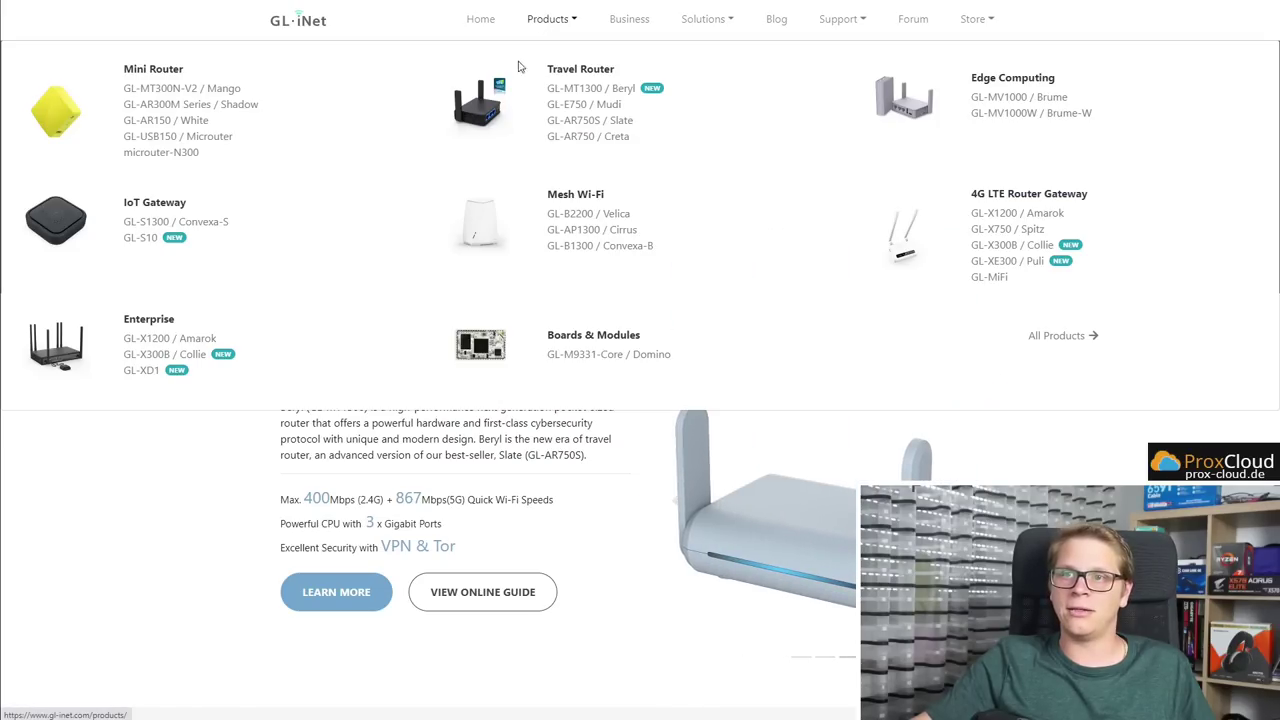
left_click(223, 90)
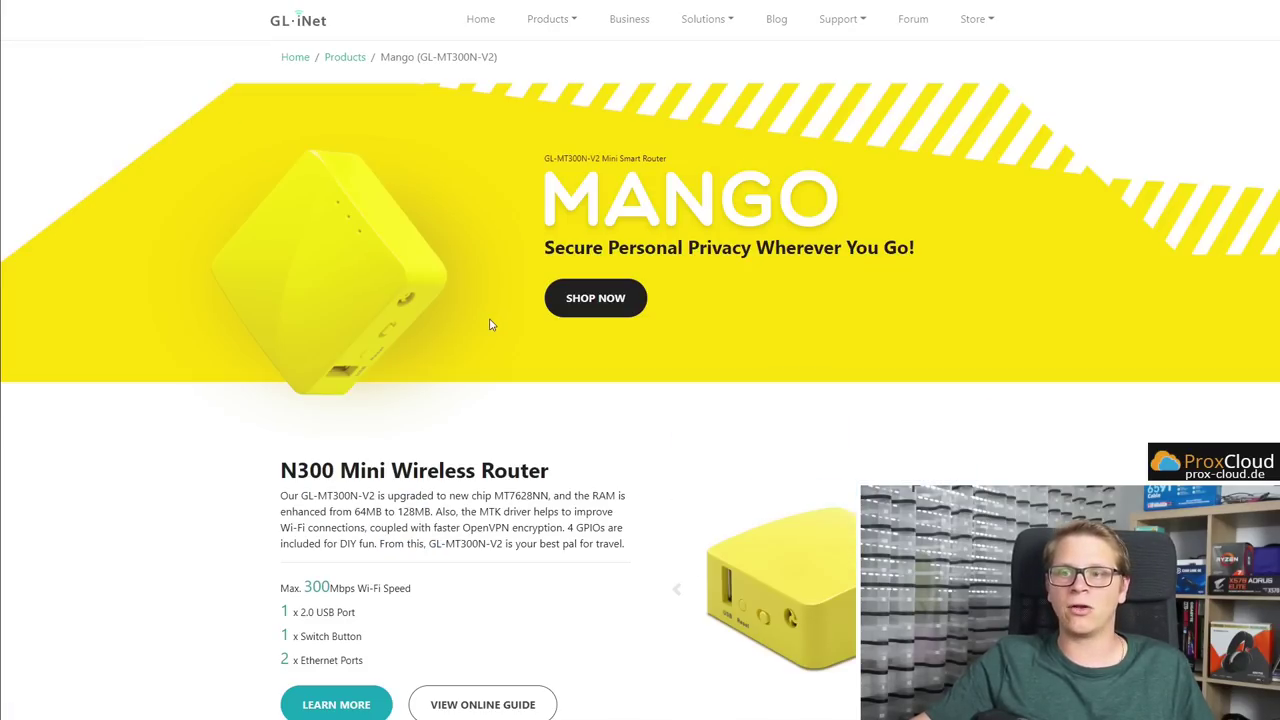